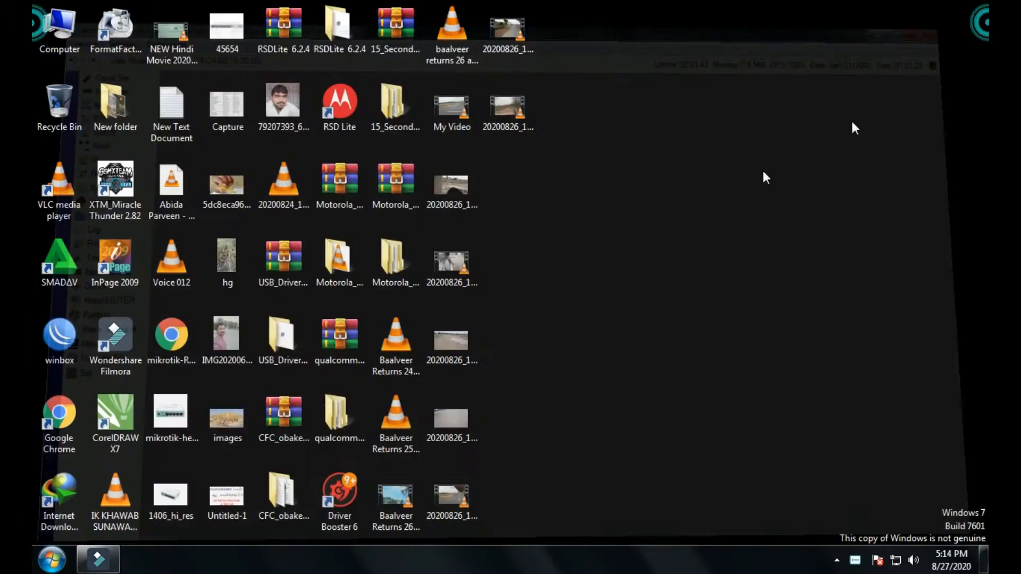
Step: Launch WinBox from the desktop and connect to the router D4:CA:6D:76:25:D0 with the admin login
right_click(598, 226)
click(619, 269)
double_click(33, 333)
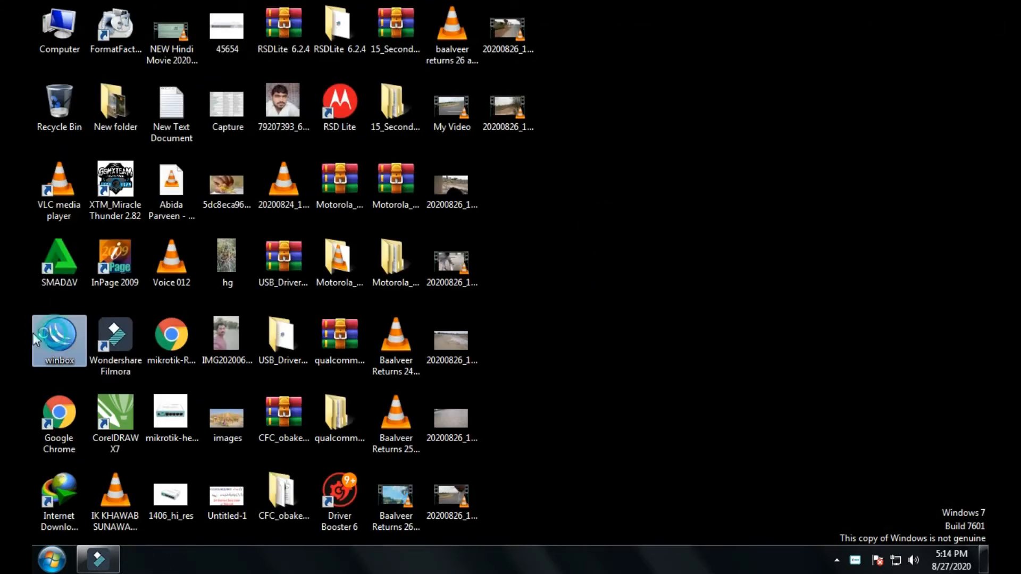
click(613, 156)
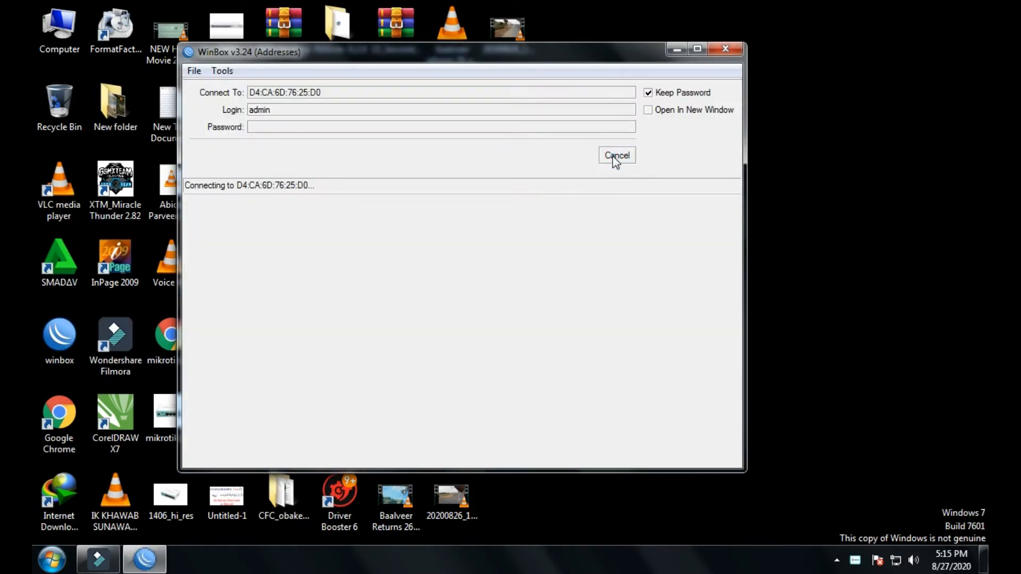
click(613, 157)
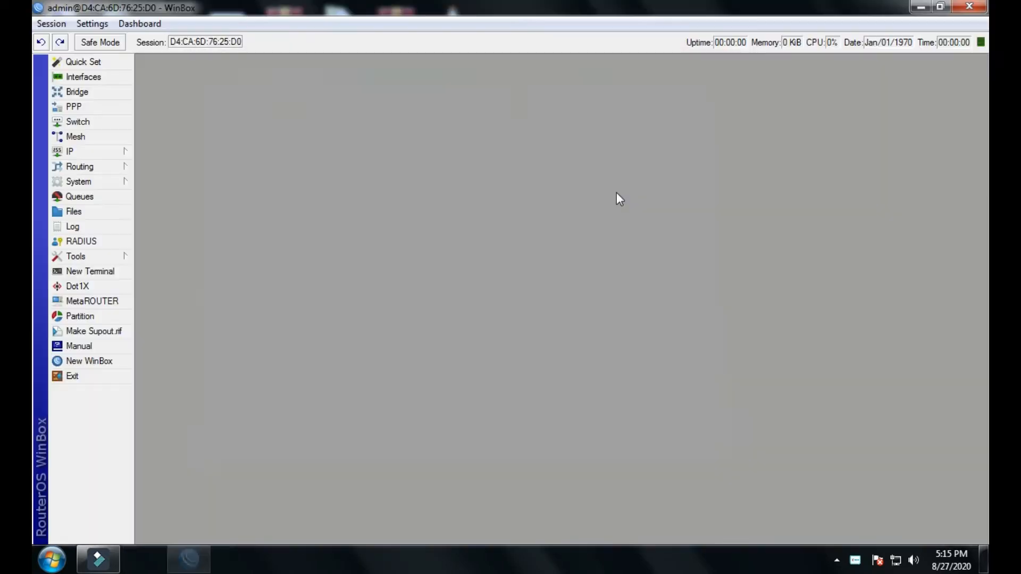
Step: Open the router's interface list and rename the ether1 interface to WAN
click(79, 77)
drag(258, 135, 258, 119)
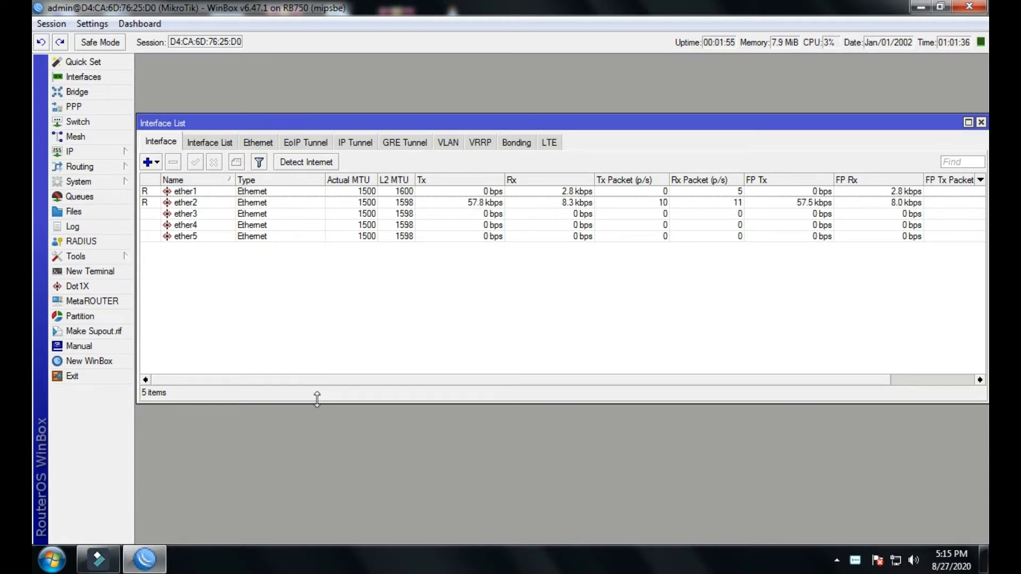
drag(317, 398, 356, 366)
double_click(159, 192)
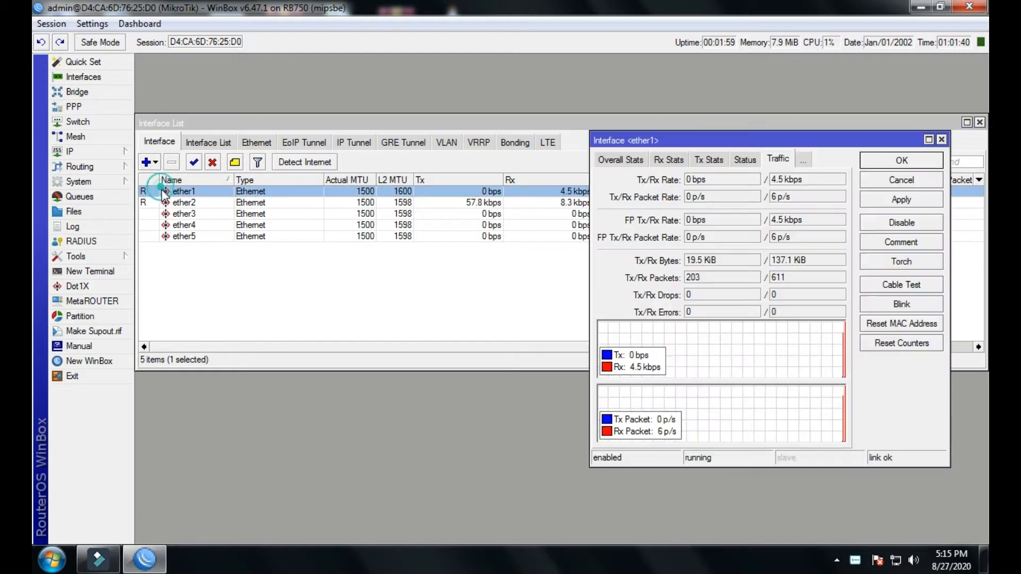
drag(695, 148, 588, 138)
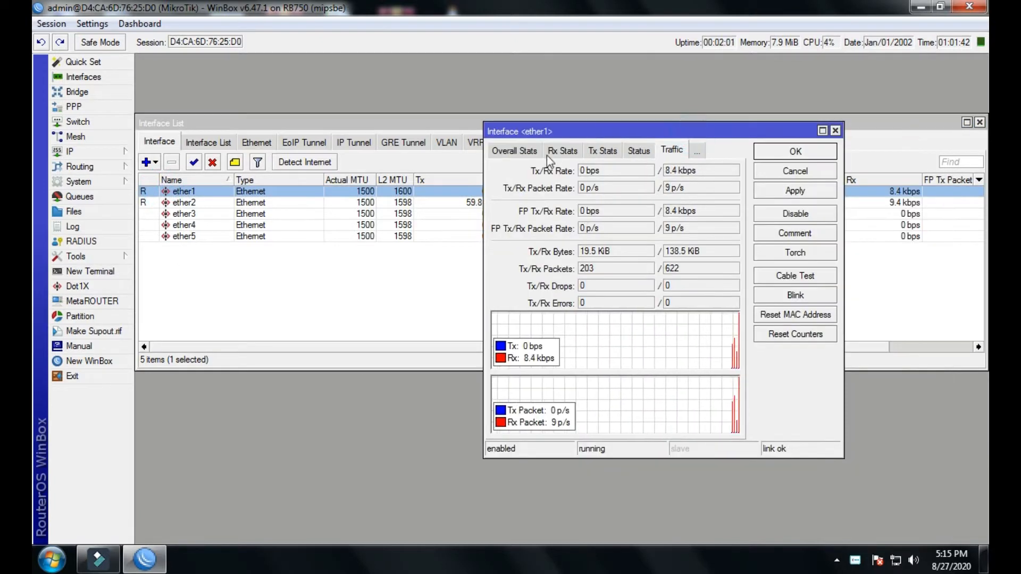
click(507, 151)
click(505, 151)
click(505, 152)
click(505, 151)
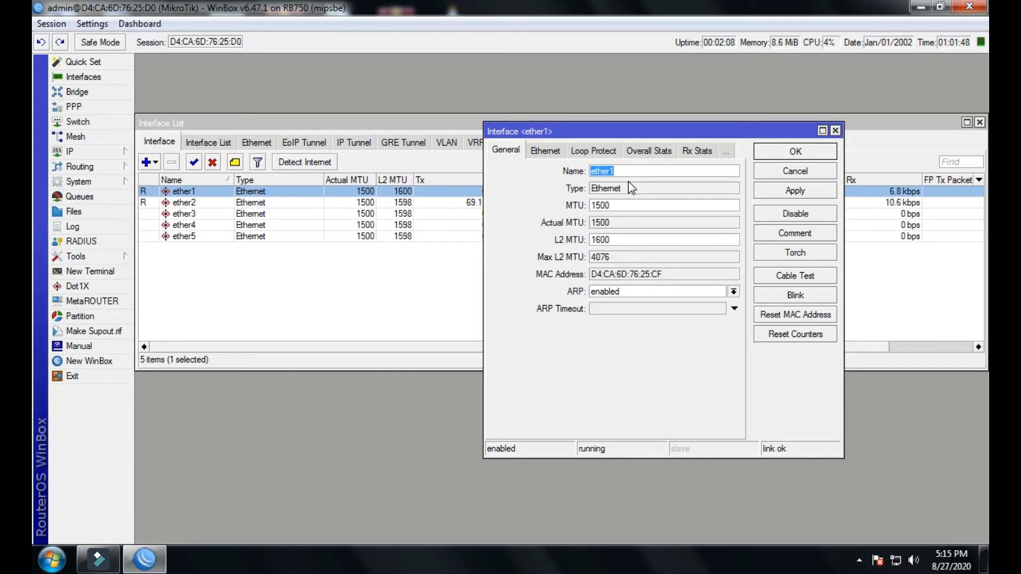
text(WAN)
click(768, 191)
click(768, 151)
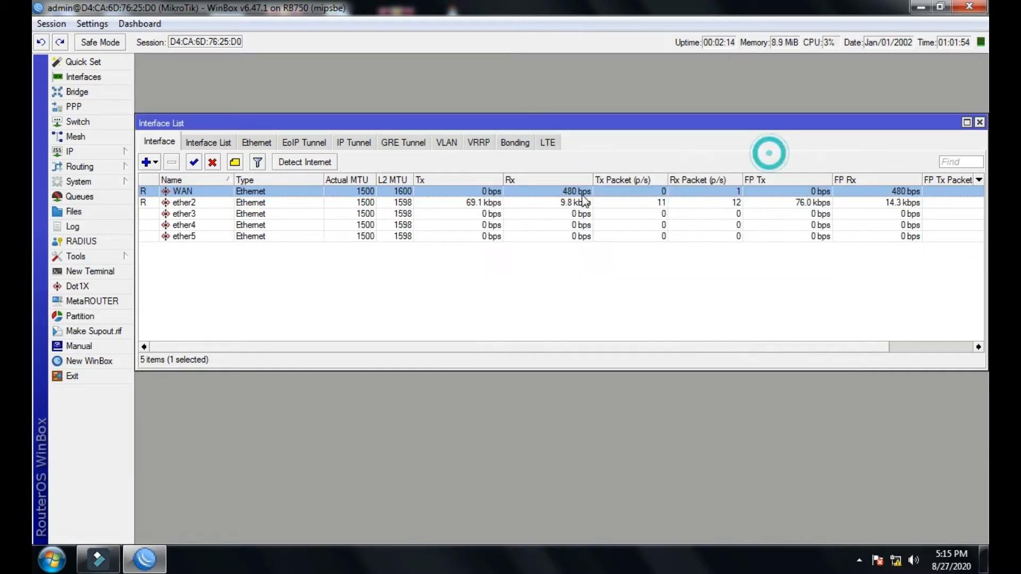
Step: Rename the ether2 interface to LAN1 and save the change
double_click(192, 205)
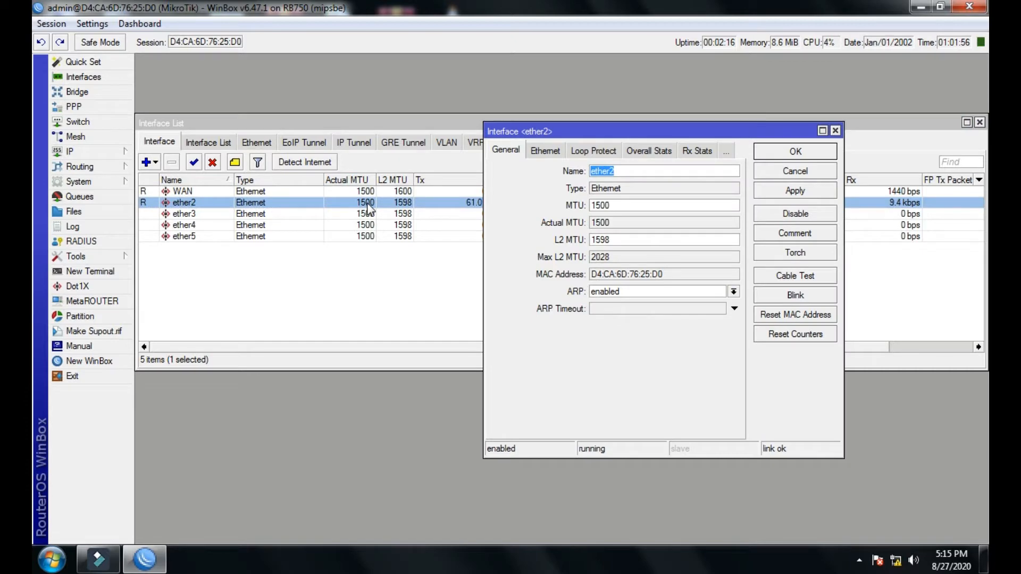
text(LAN1)
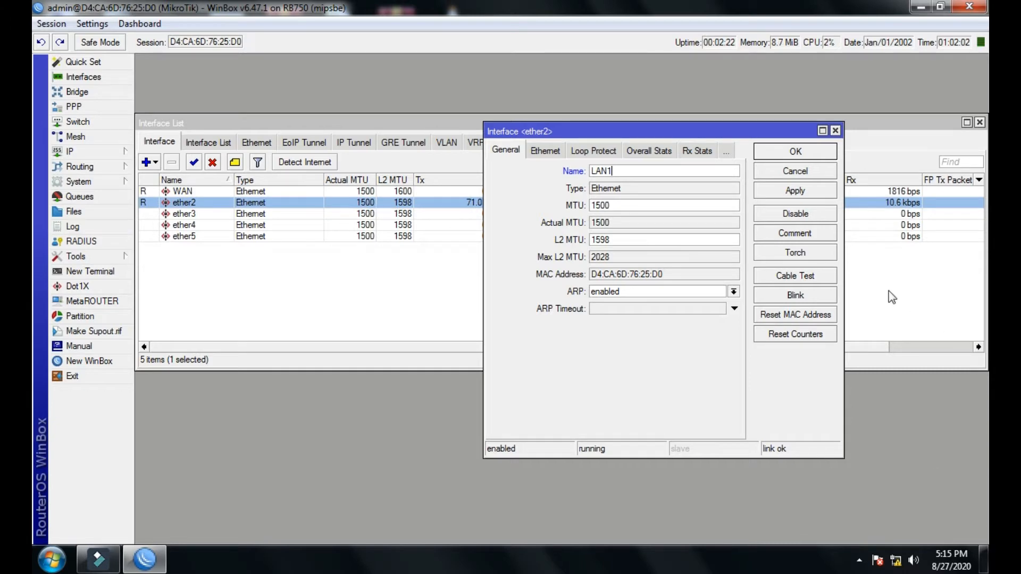
click(796, 191)
click(795, 154)
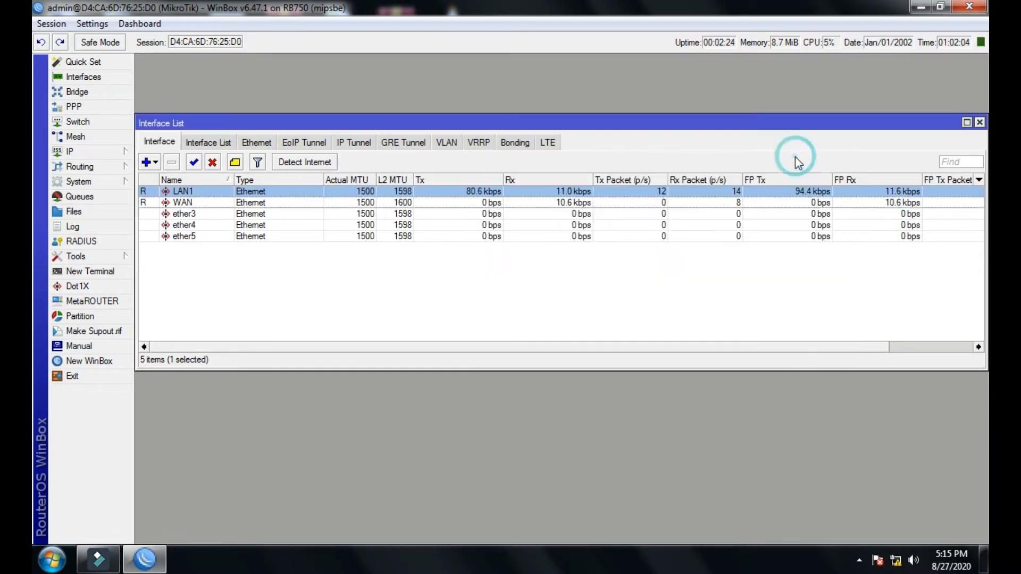
Step: Rename the ether3 interface to LAN2 and save the change
double_click(205, 214)
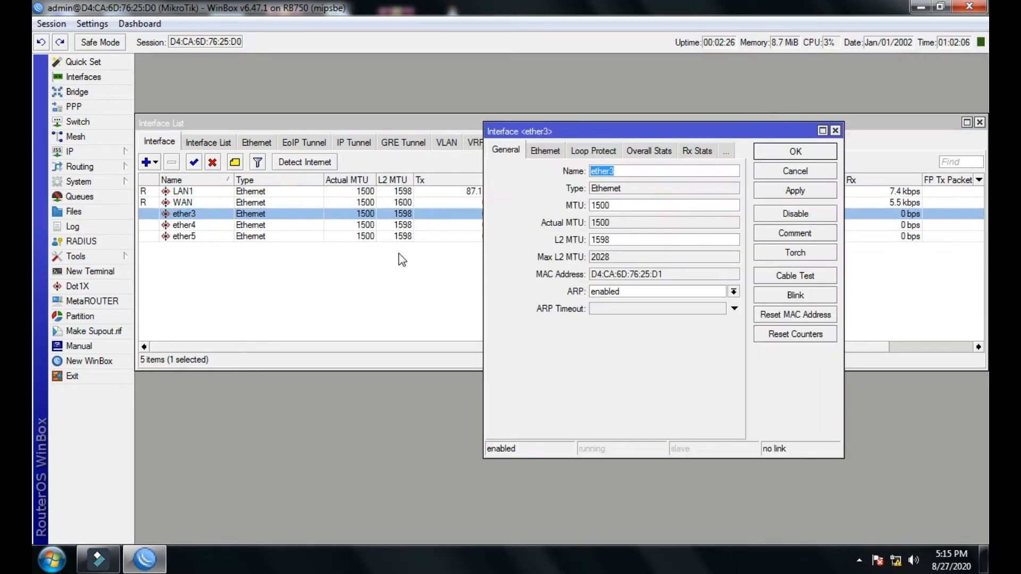
text(LAN)
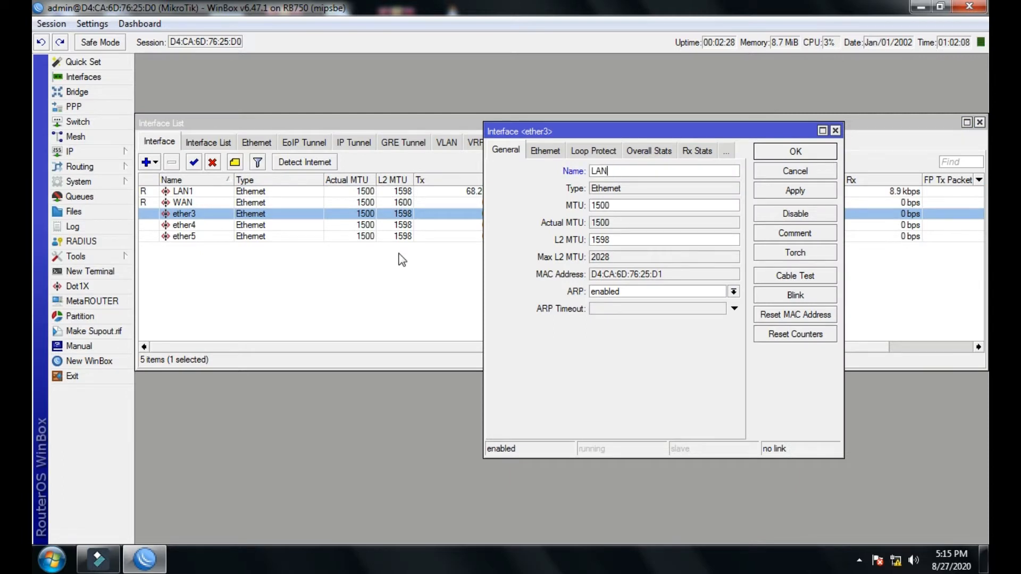
text(2)
click(777, 196)
click(794, 153)
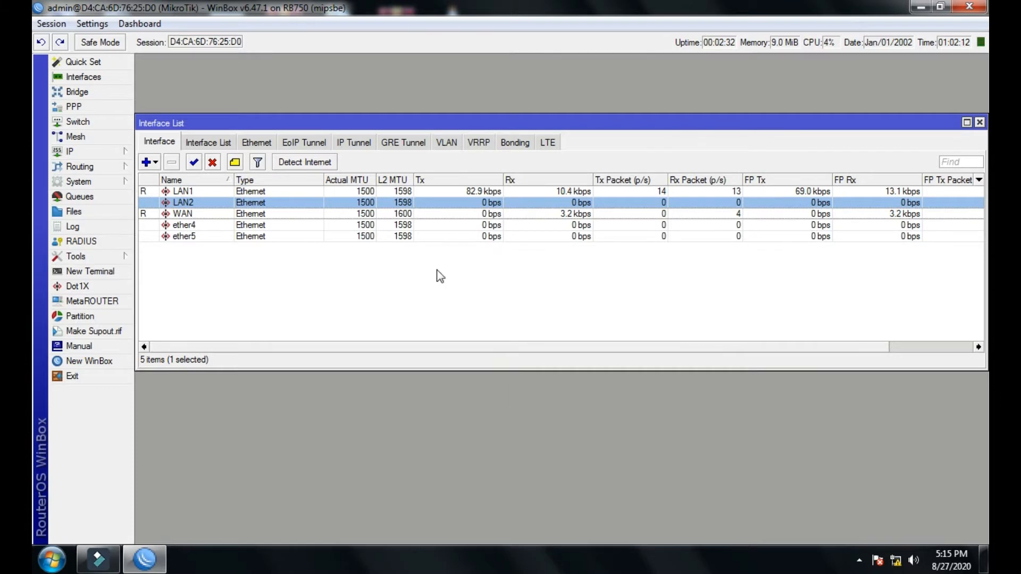
Step: Rename the ether4 interface to LAN3 and save the change
double_click(195, 224)
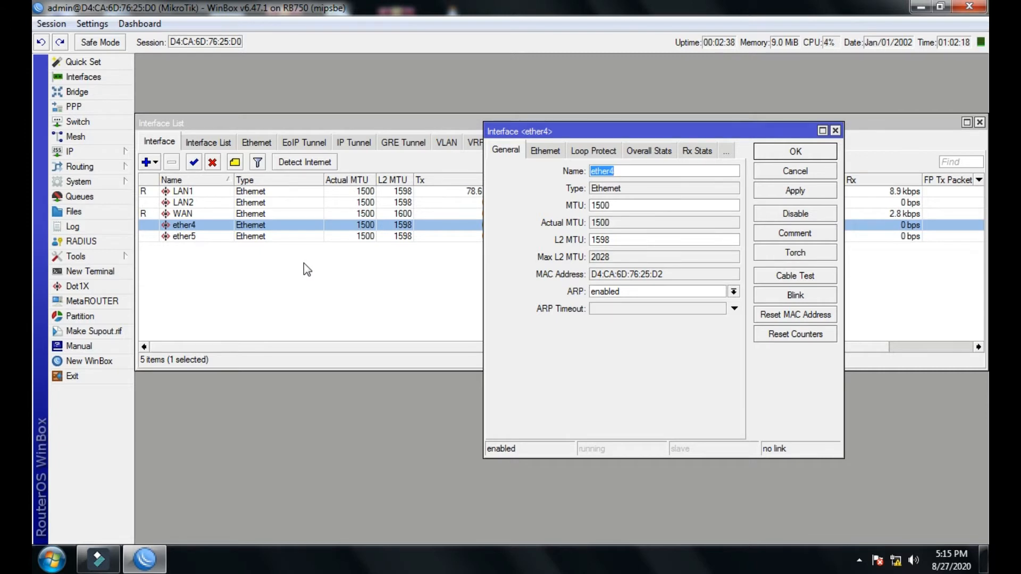
text(LA)
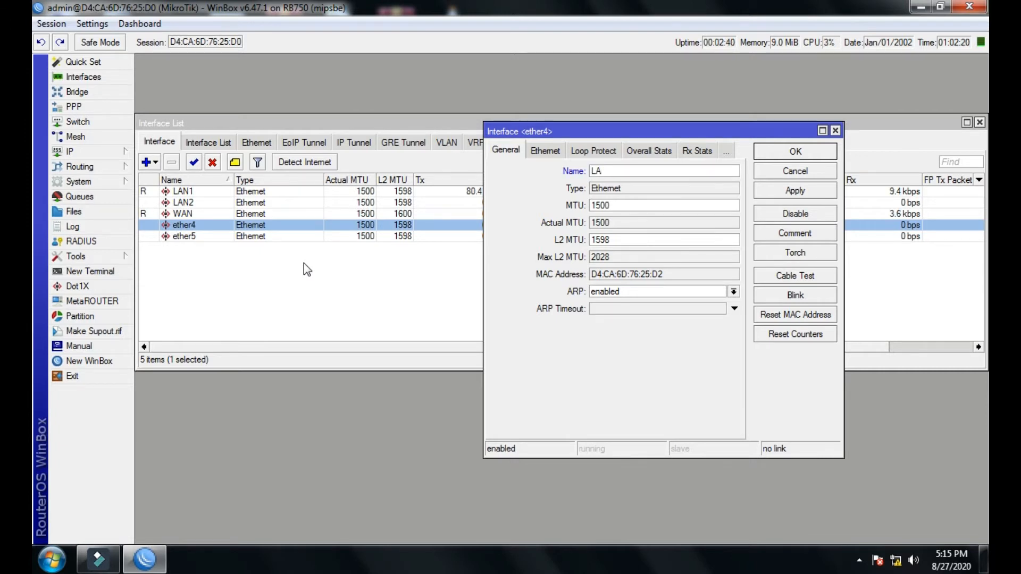
text(N3)
click(761, 193)
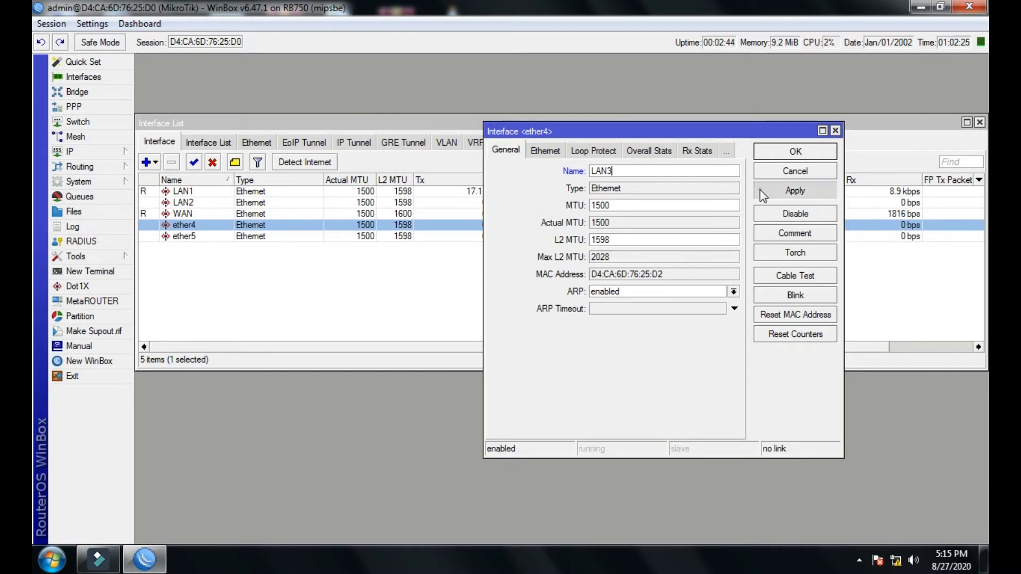
click(765, 155)
Step: Rename the ether5 interface to LAN4 and close the interface list
double_click(186, 236)
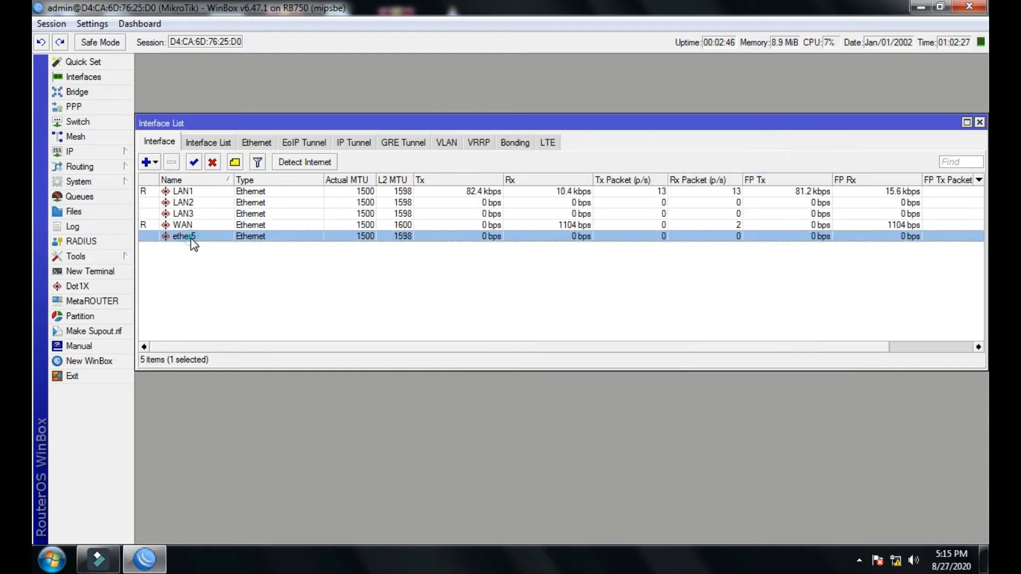
text(L)
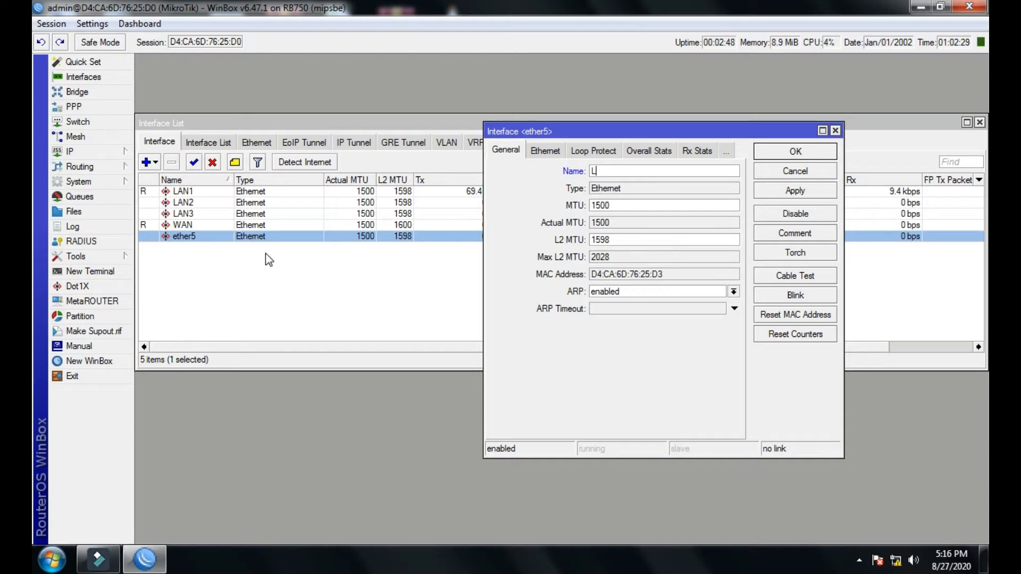
text(AN4)
click(789, 193)
click(793, 153)
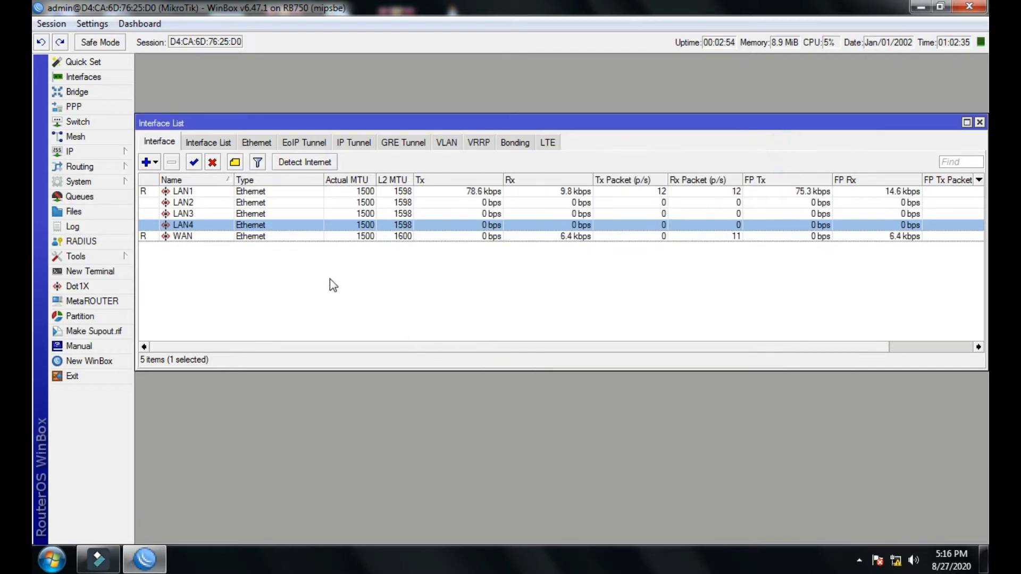
click(322, 274)
click(172, 213)
click(170, 236)
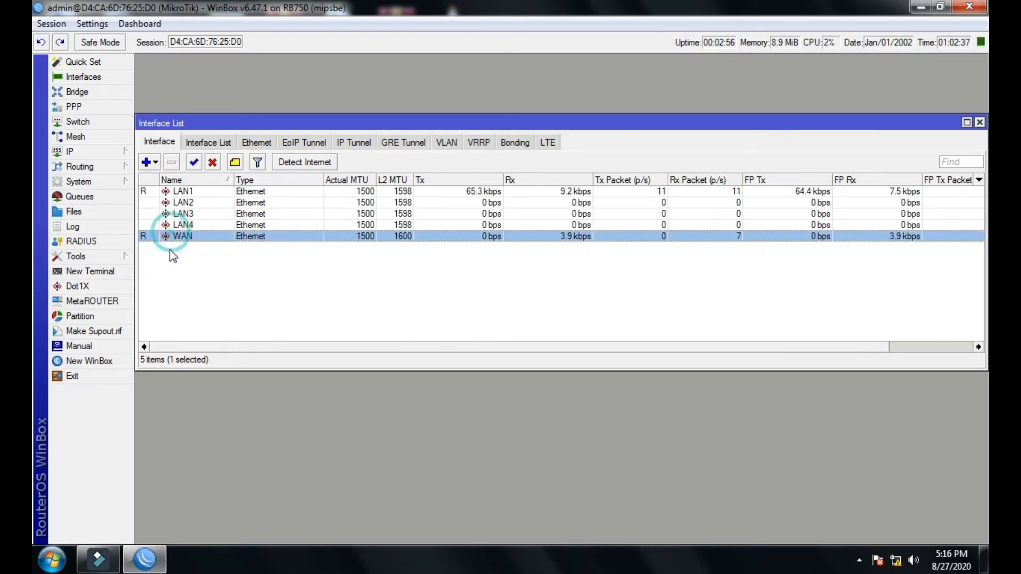
click(174, 255)
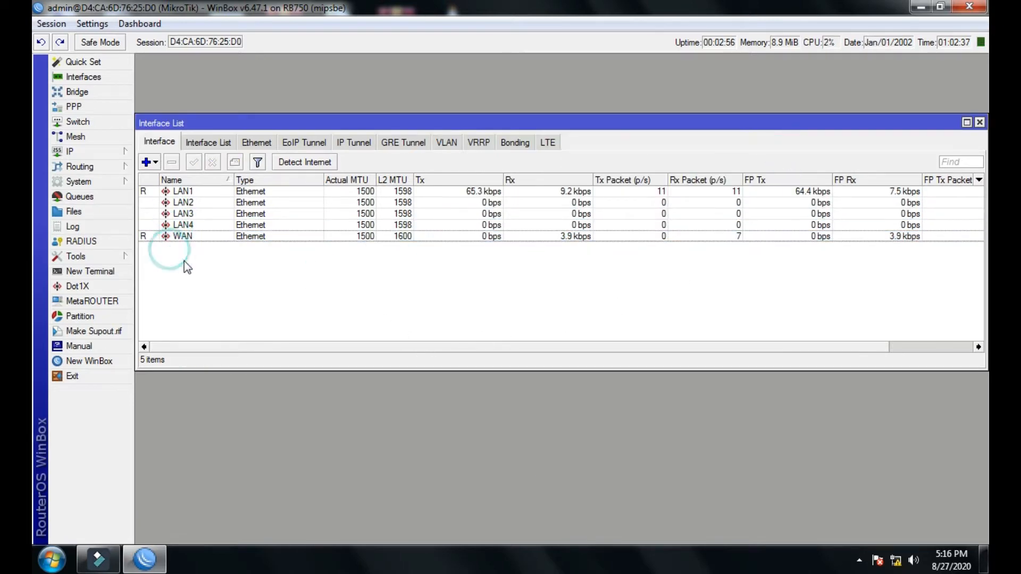
click(979, 123)
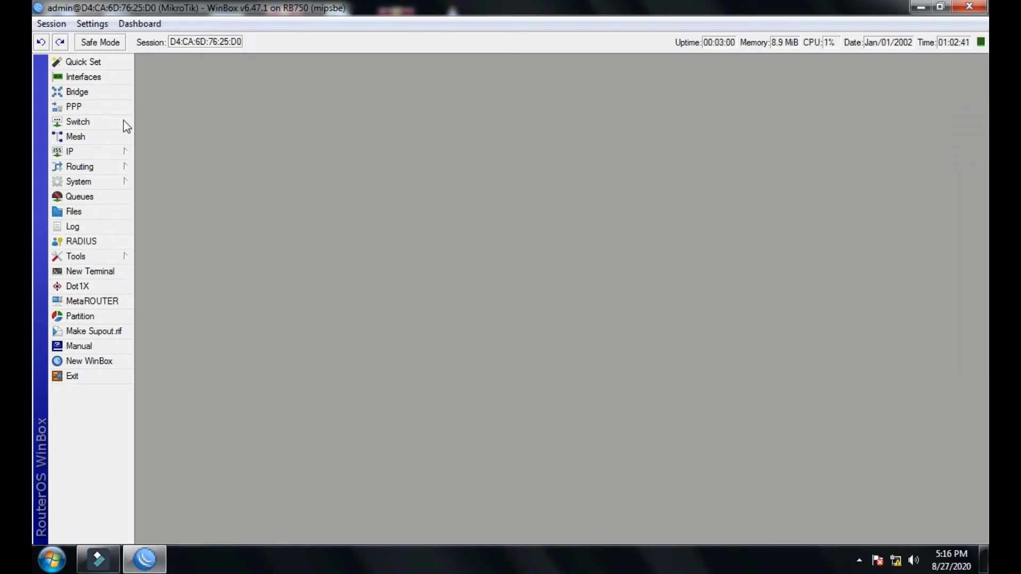
Step: Create a new bridge interface named bridge+LANS, keeping the other settings at their defaults
click(94, 96)
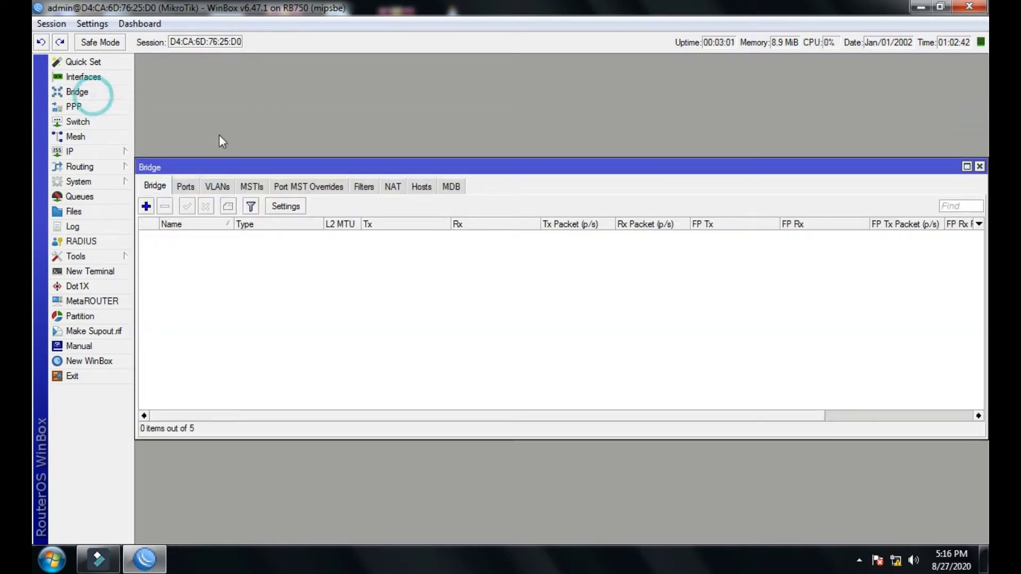
click(145, 206)
click(517, 179)
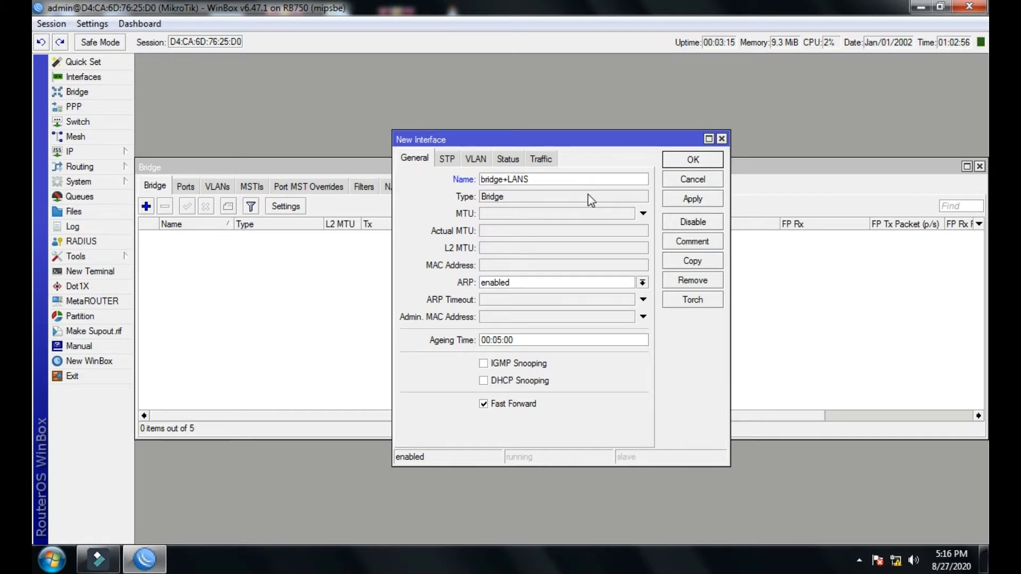
click(675, 196)
click(686, 159)
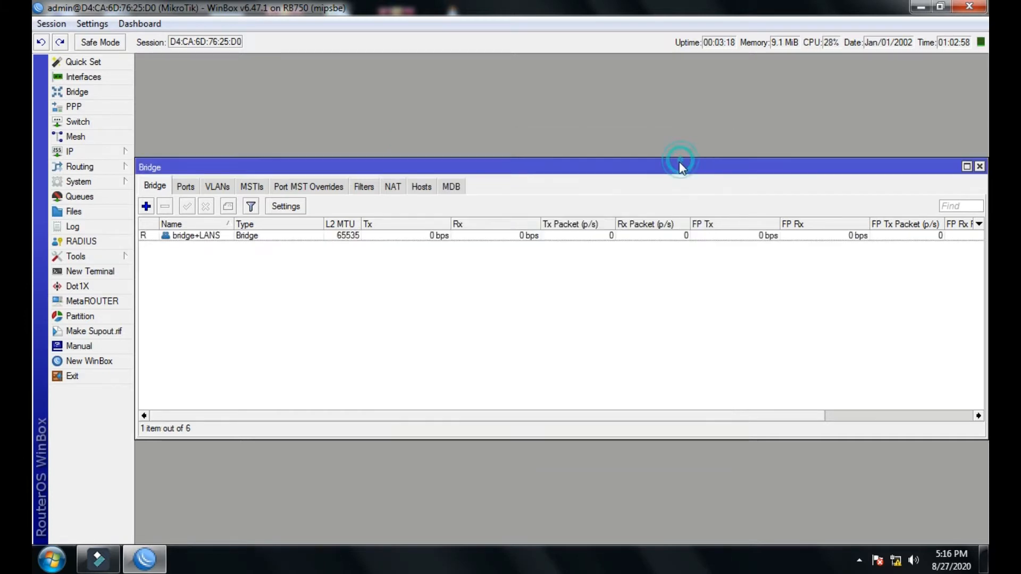
click(223, 250)
Step: Add a bridge port that assigns the LAN1 interface to bridge+LANS
click(186, 189)
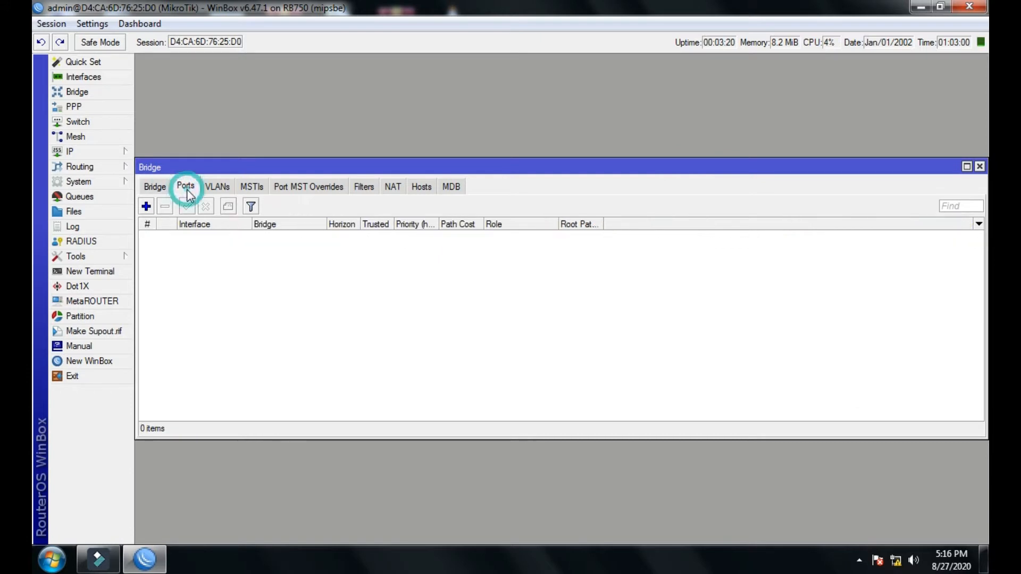
click(145, 208)
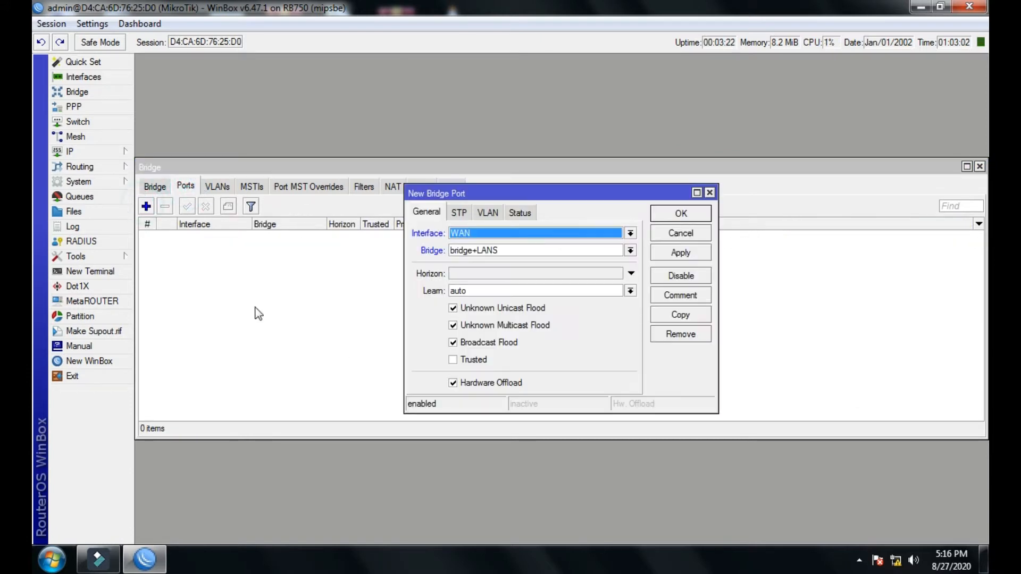
click(569, 235)
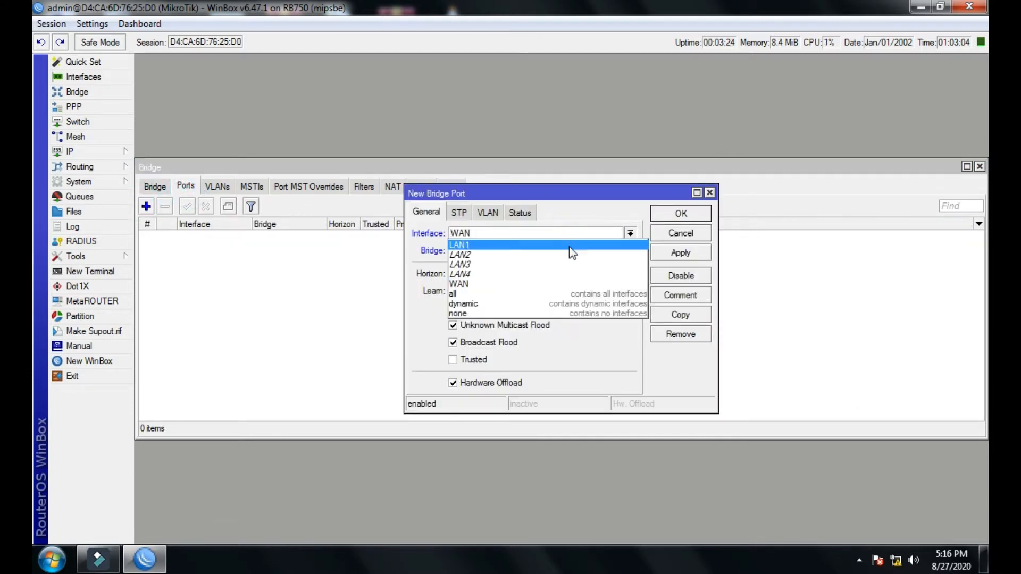
click(541, 235)
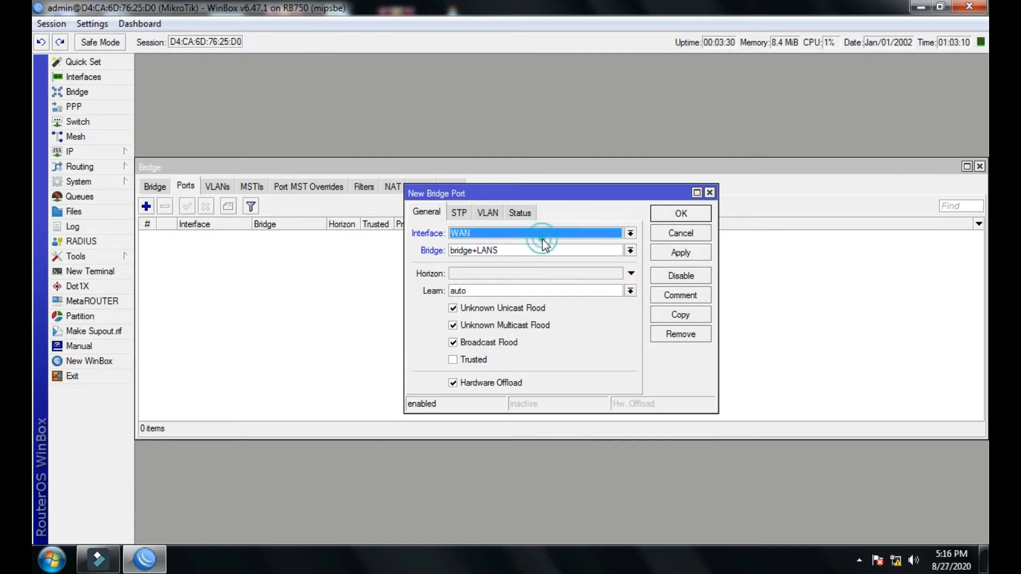
click(581, 235)
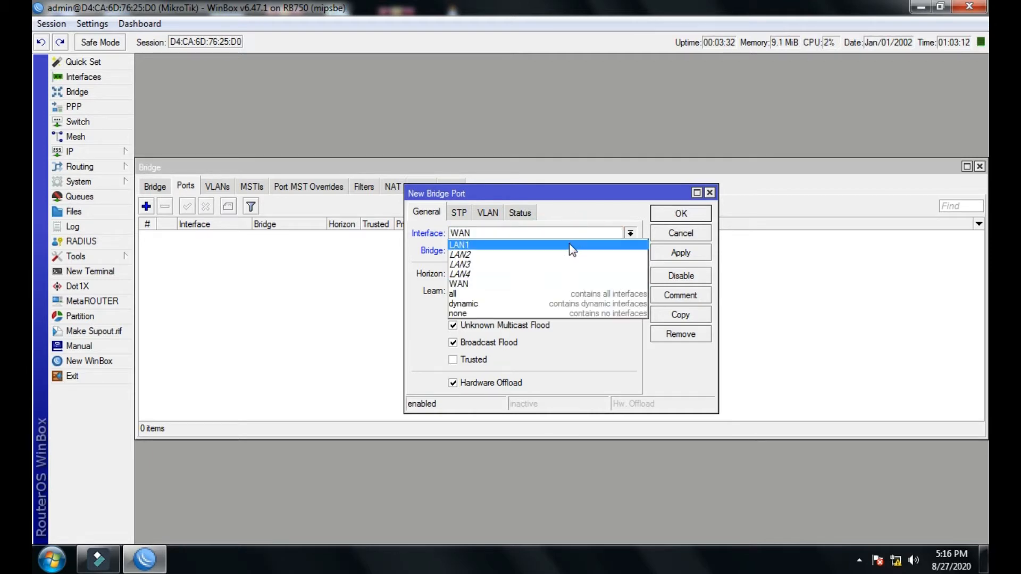
click(466, 246)
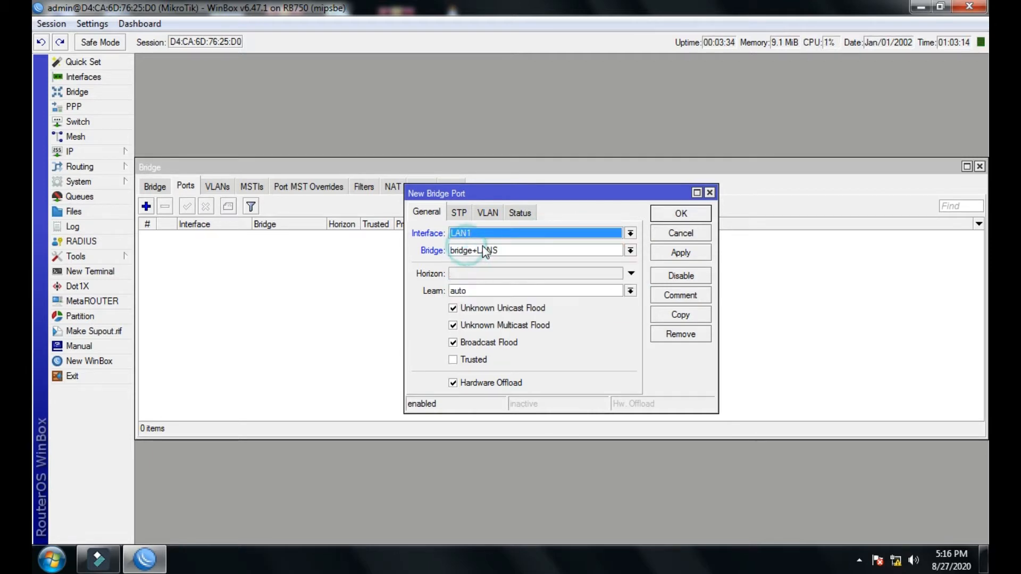
click(662, 254)
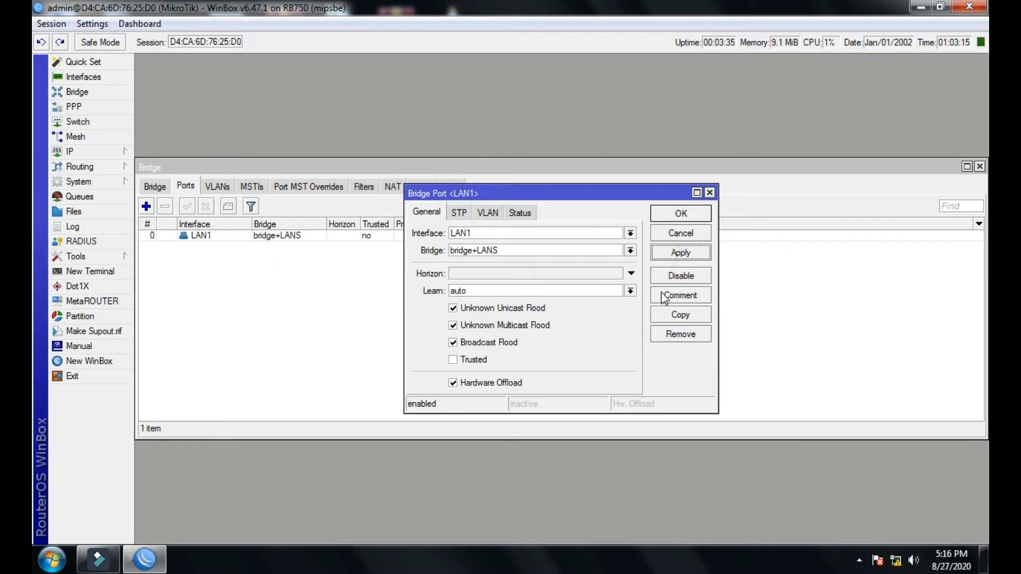
click(684, 218)
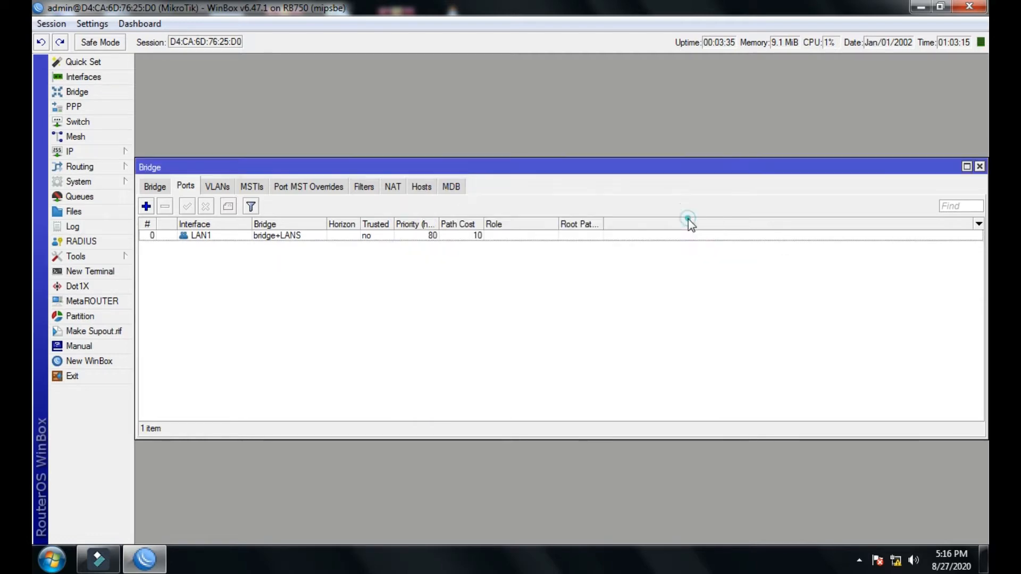
Step: Reconnect to the router and add a bridge port that assigns the LAN2 interface to bridge+LANS
click(145, 206)
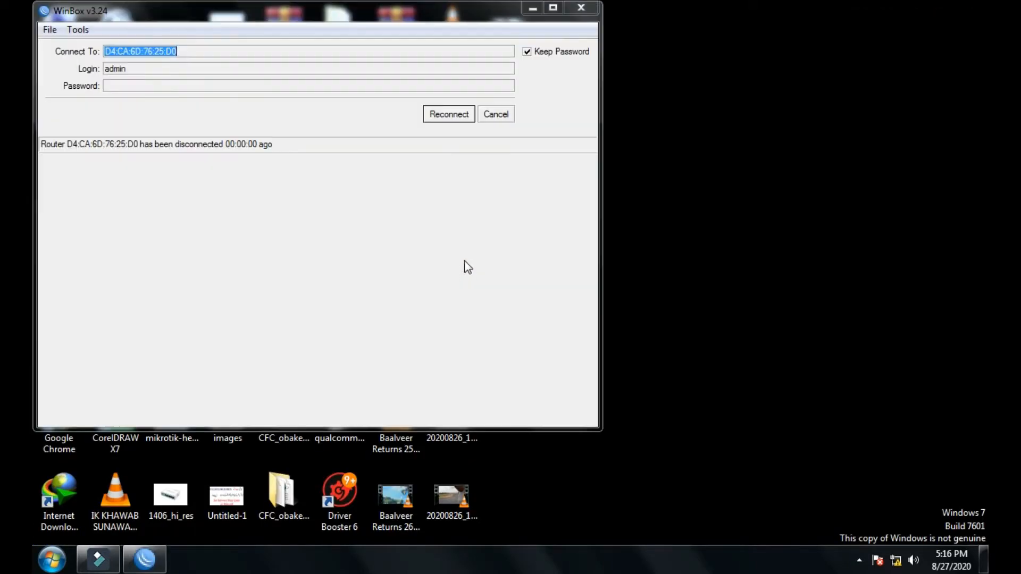
click(444, 116)
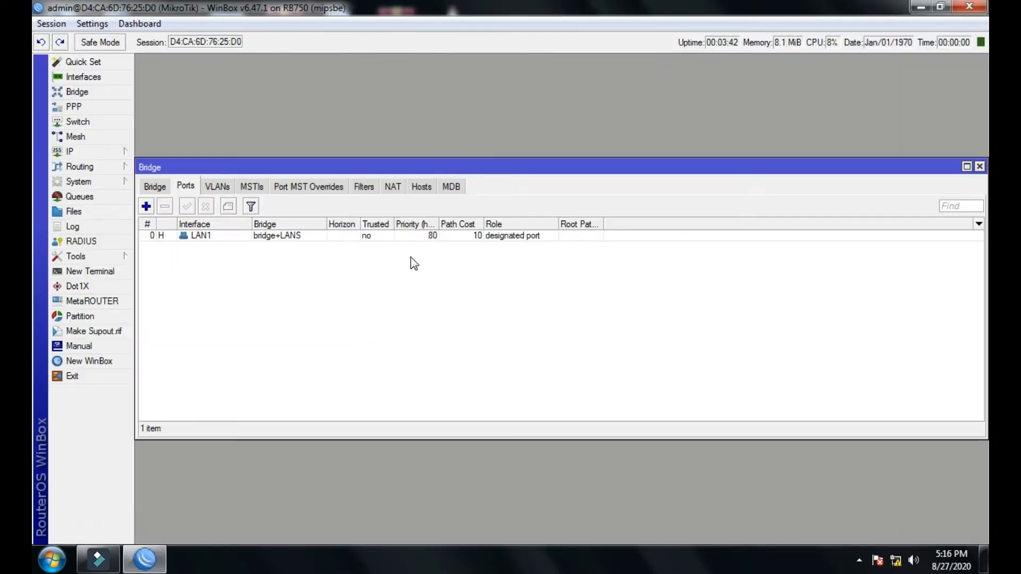
click(146, 207)
click(527, 235)
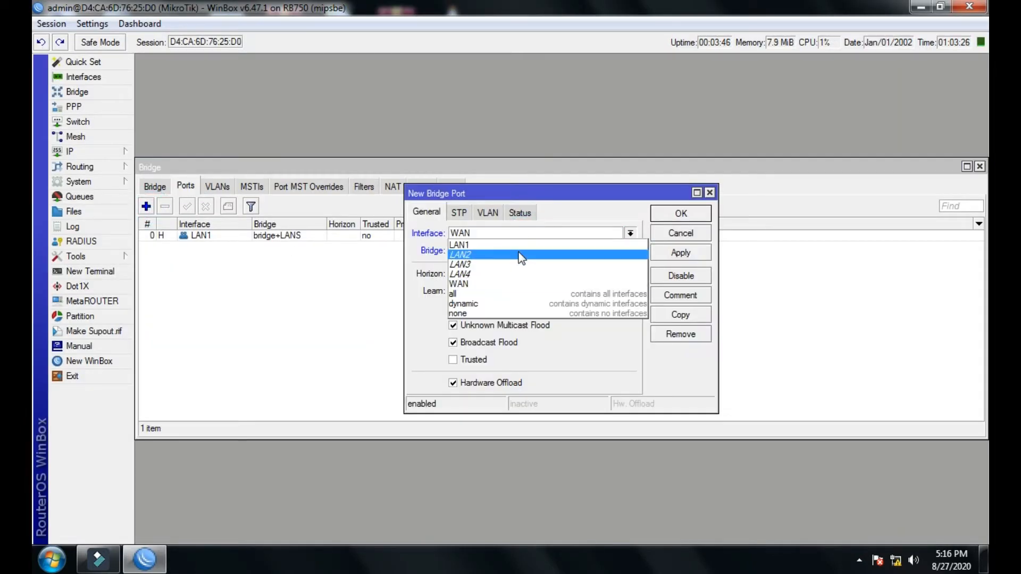
click(521, 255)
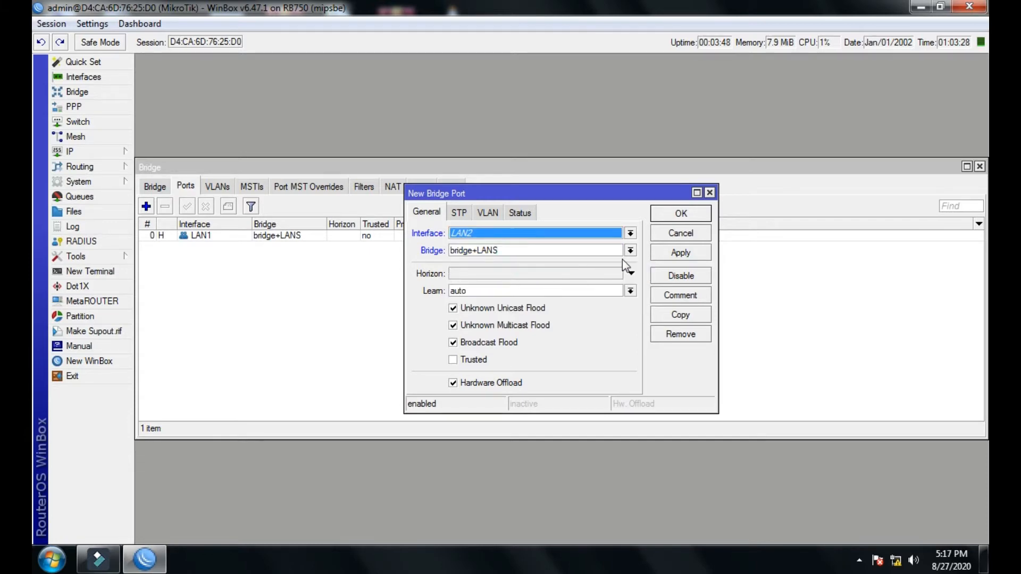
click(675, 255)
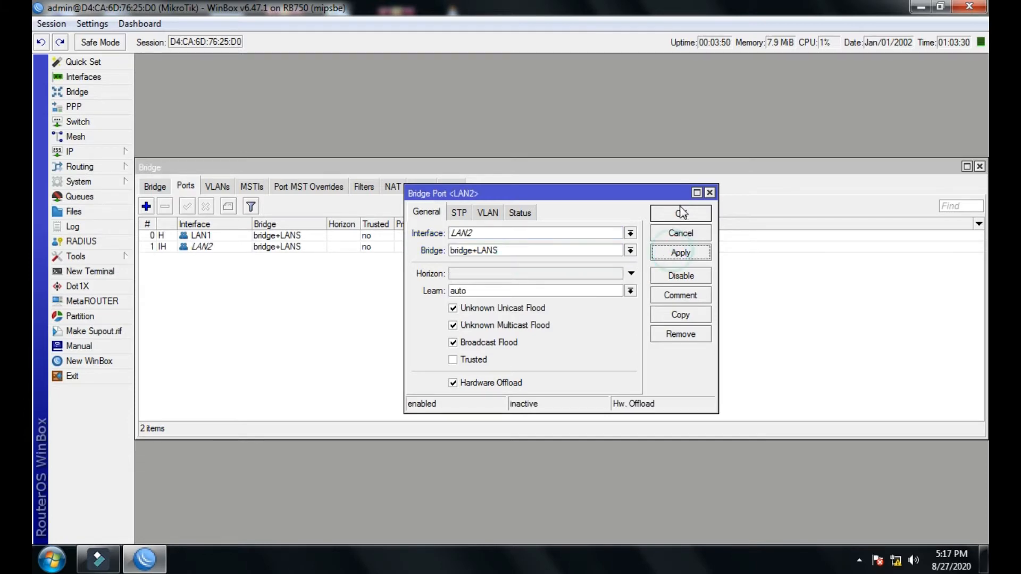
click(682, 213)
Step: Add a bridge port that assigns the LAN3 interface to bridge+LANS
click(147, 207)
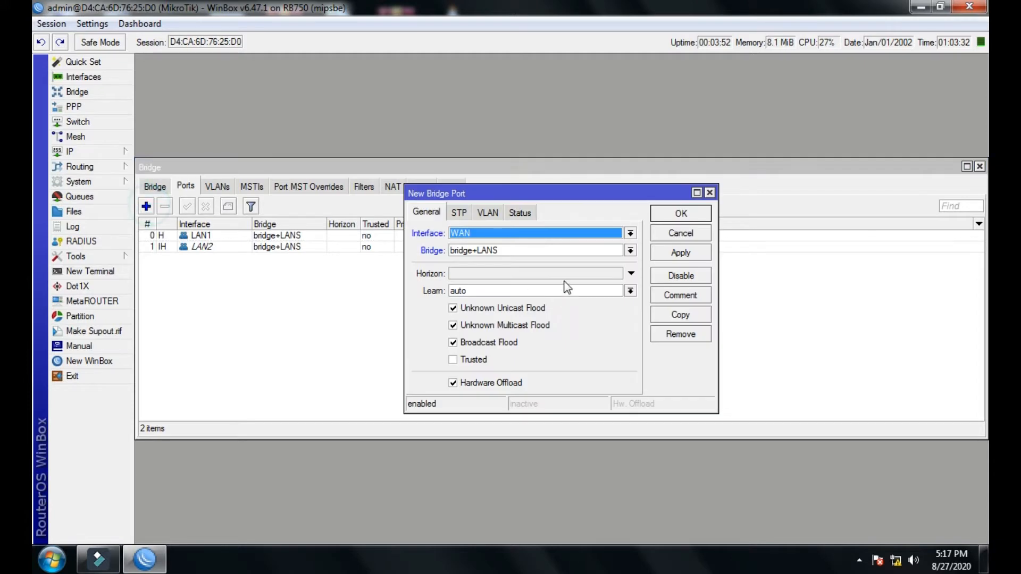
click(561, 234)
click(540, 266)
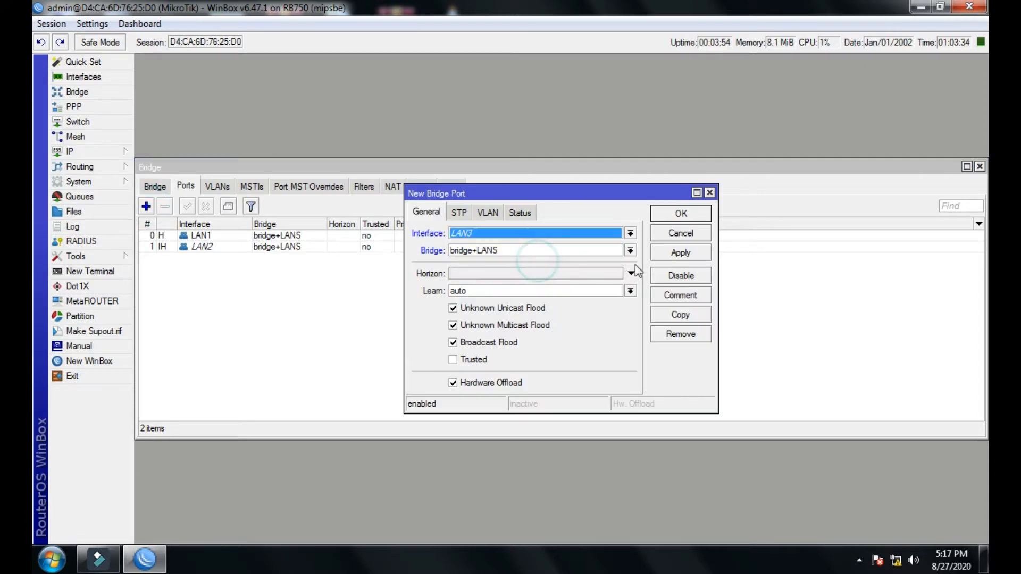
click(665, 255)
click(672, 215)
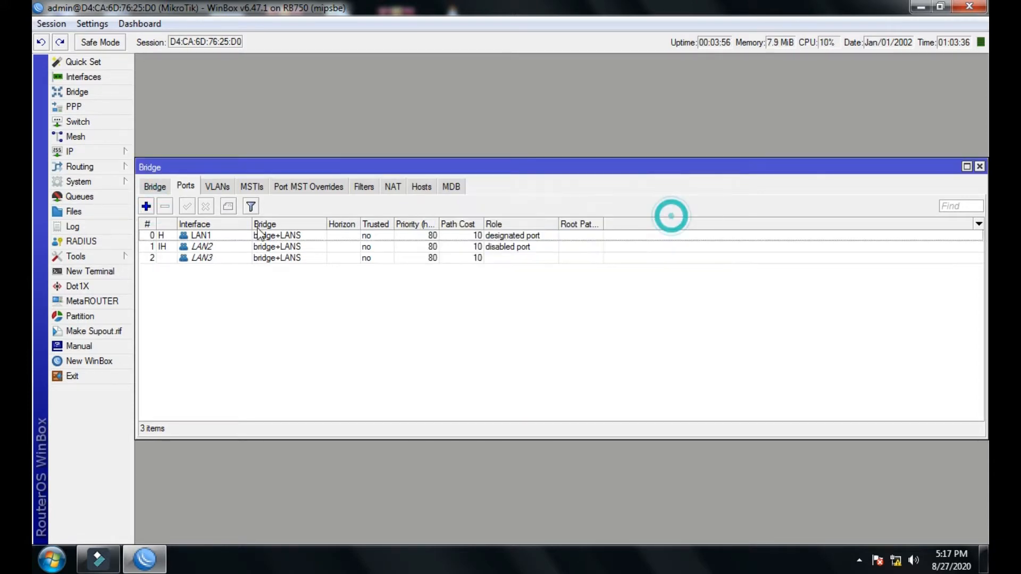
Step: Add a bridge port that assigns the LAN4 interface to bridge+LANS and close the bridge settings
click(147, 206)
click(477, 233)
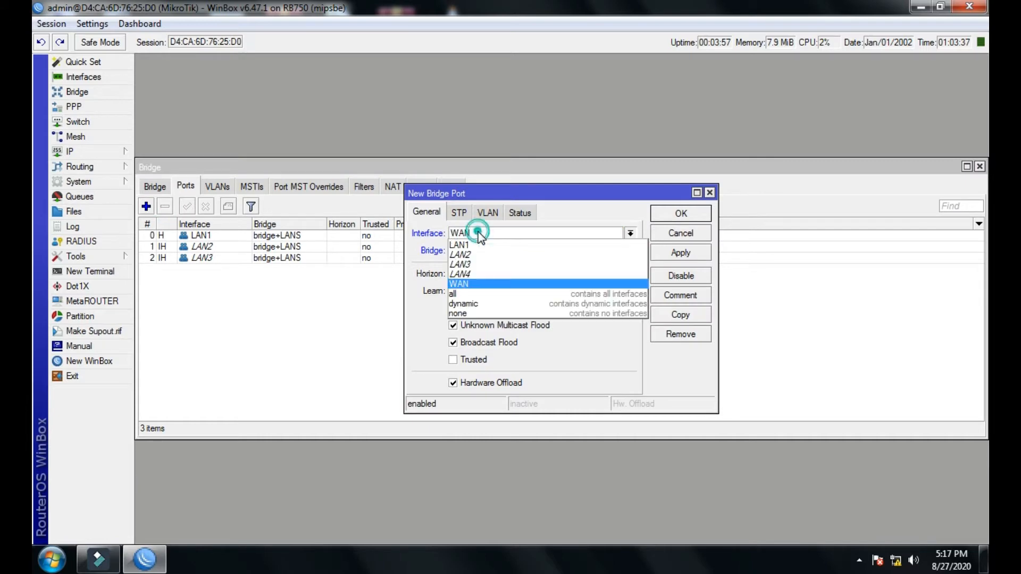
click(477, 274)
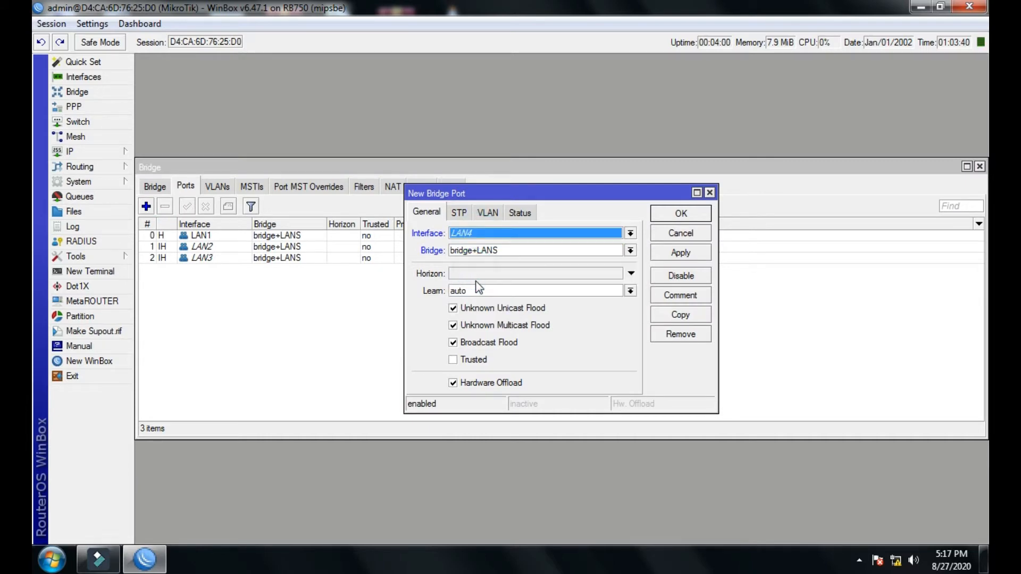
click(516, 251)
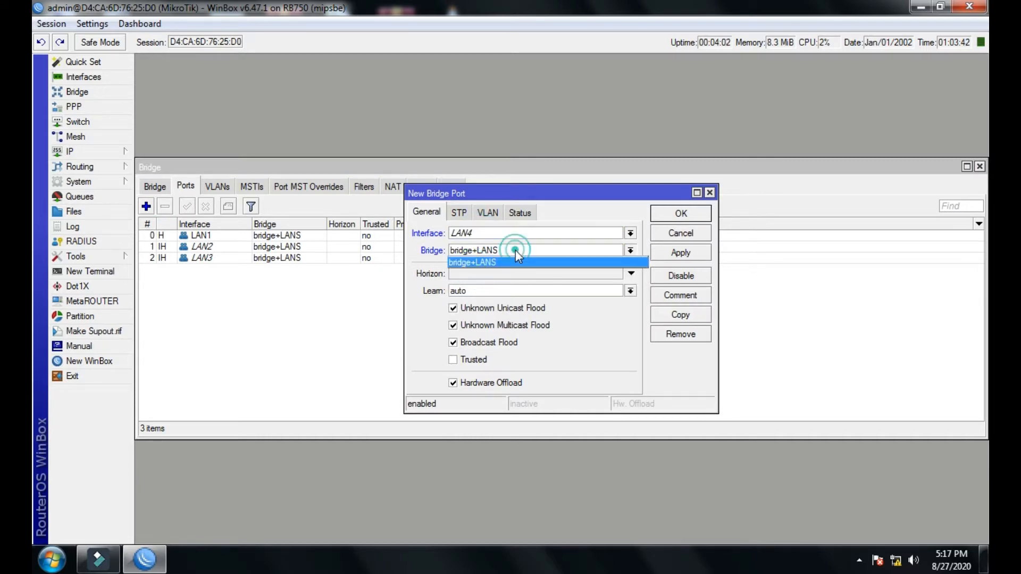
click(516, 251)
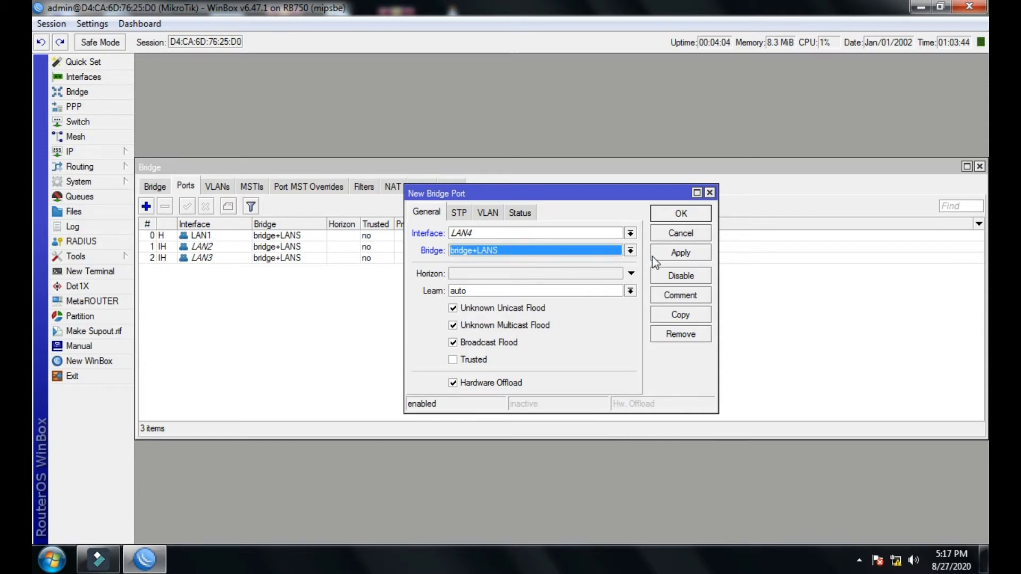
click(673, 254)
click(673, 215)
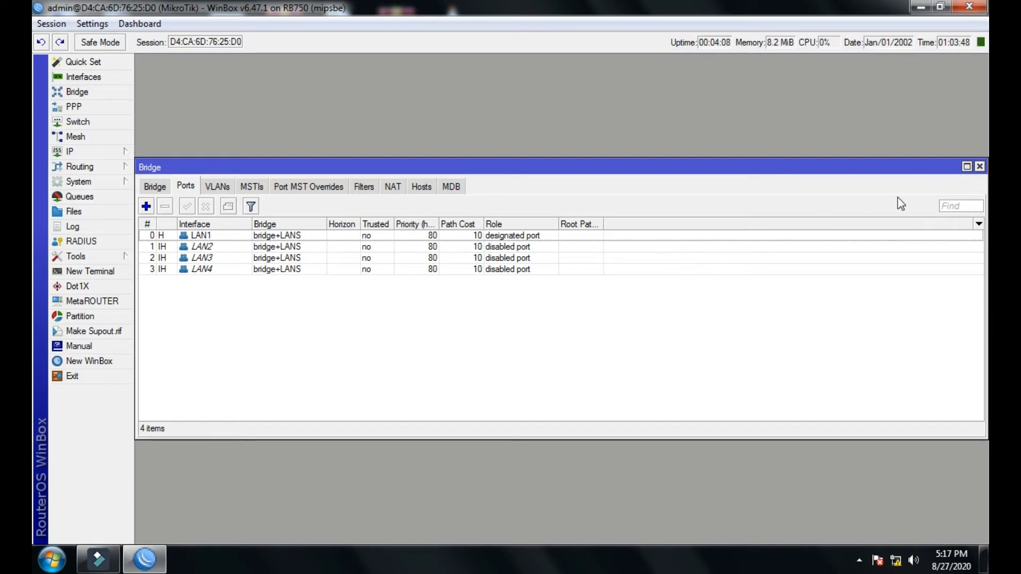
click(979, 166)
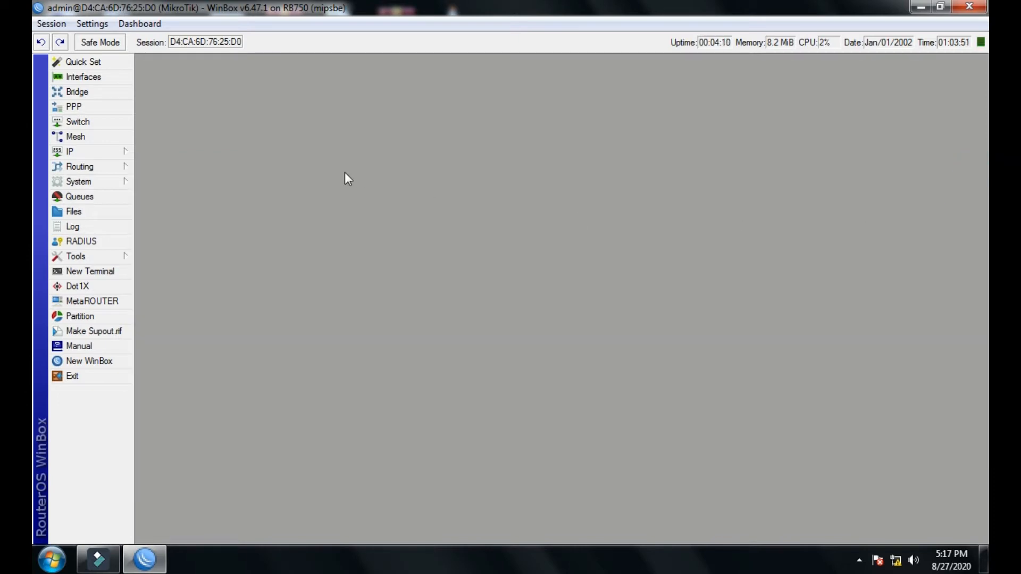
Step: Create a DHCP client on the WAN interface, keeping peer DNS, peer NTP and the default route enabled
click(81, 153)
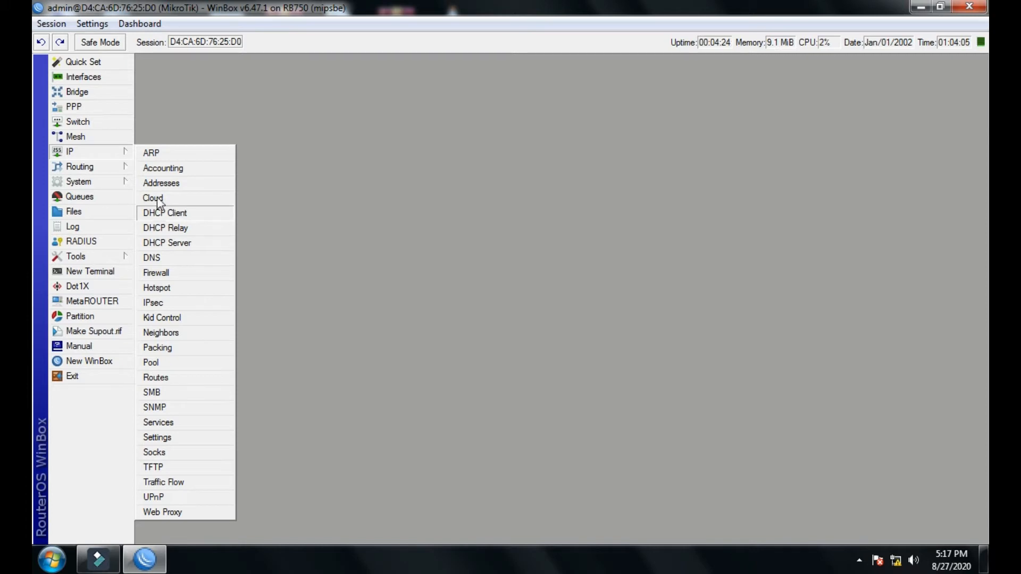
mouse_move(101, 152)
click(167, 215)
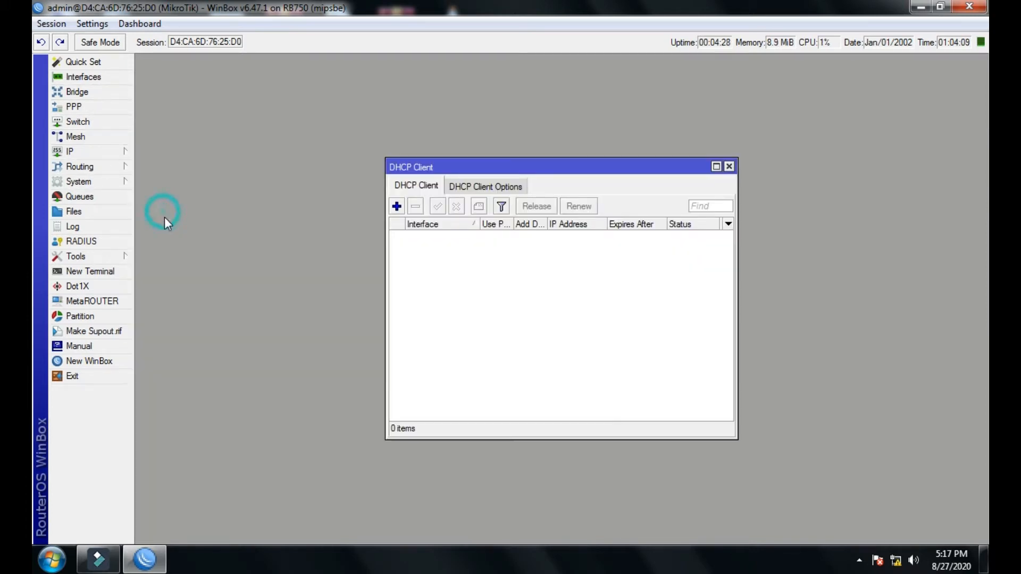
click(396, 207)
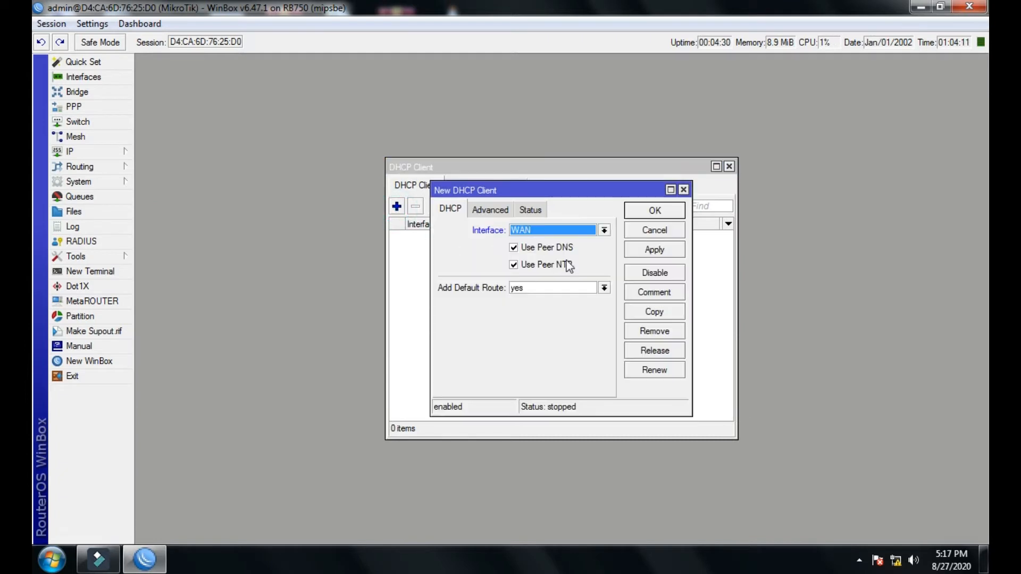
click(603, 230)
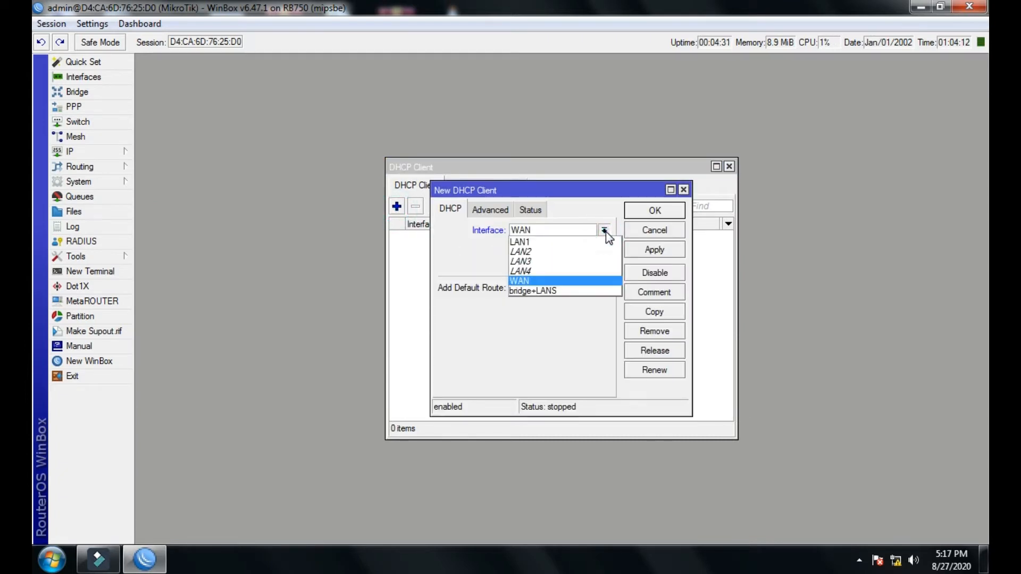
click(604, 229)
click(644, 251)
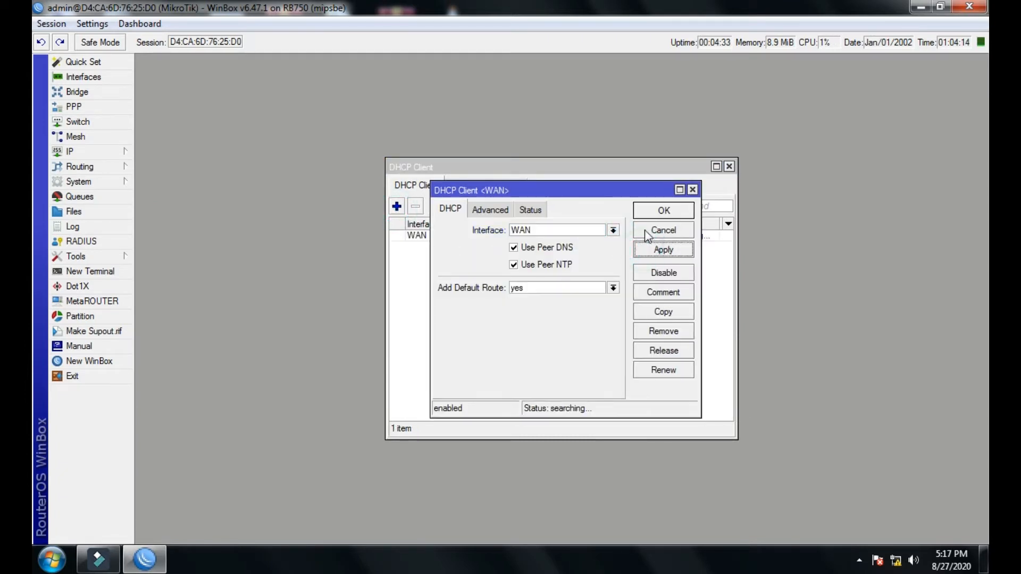
click(645, 212)
Step: Inspect the WAN DHCP client's settings and its full IP address, and close the DHCP client list
click(577, 239)
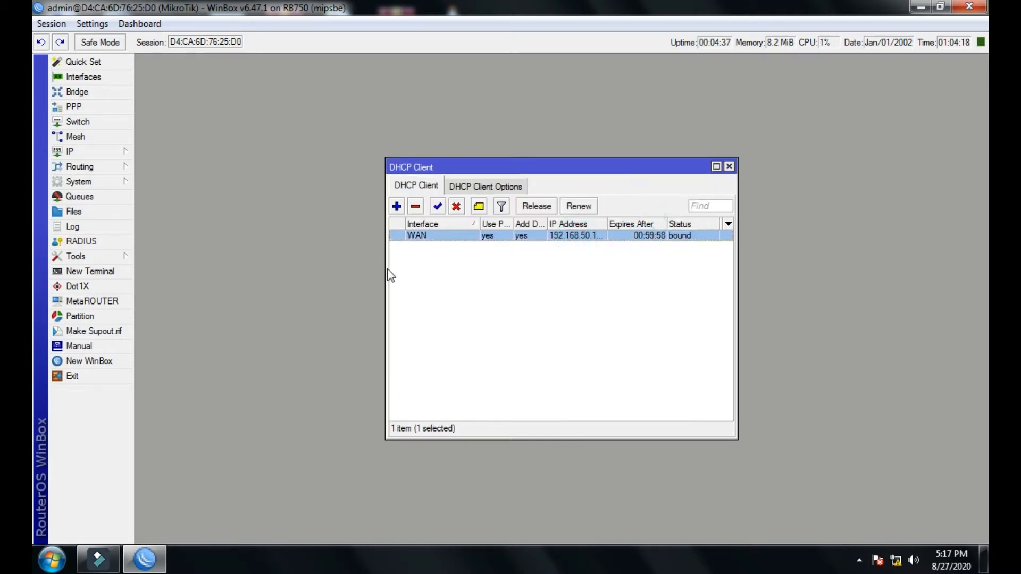
drag(388, 275, 212, 276)
double_click(370, 234)
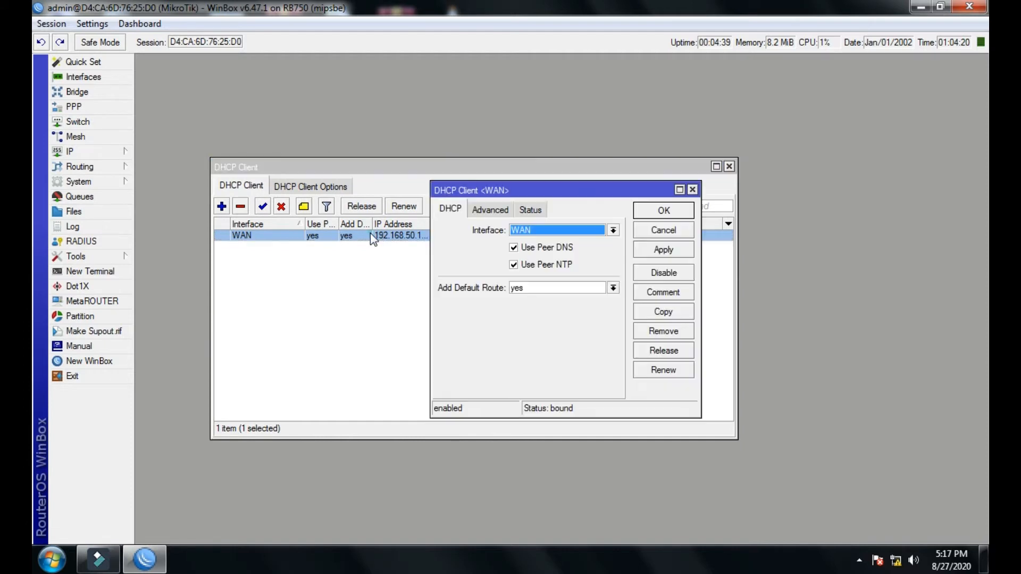
click(693, 190)
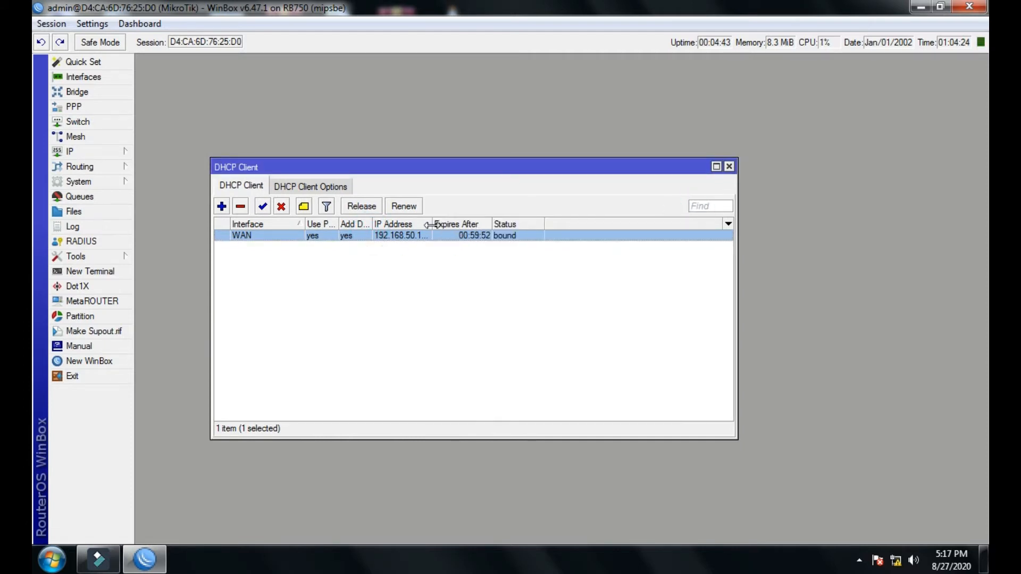
drag(432, 224, 480, 224)
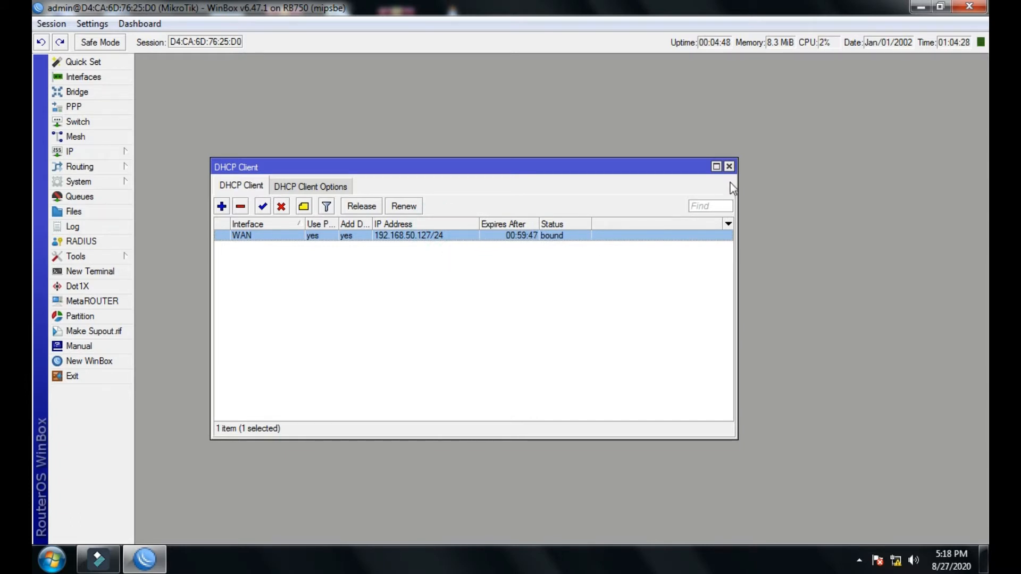
click(729, 167)
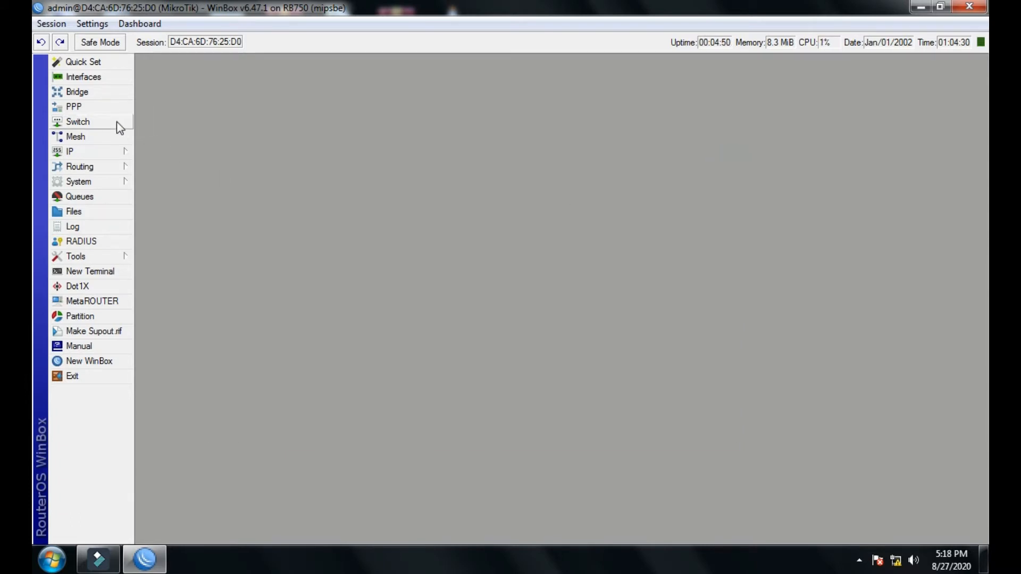
Step: Open the PPP interface list and recheck the WAN entry in the DHCP client list
click(87, 110)
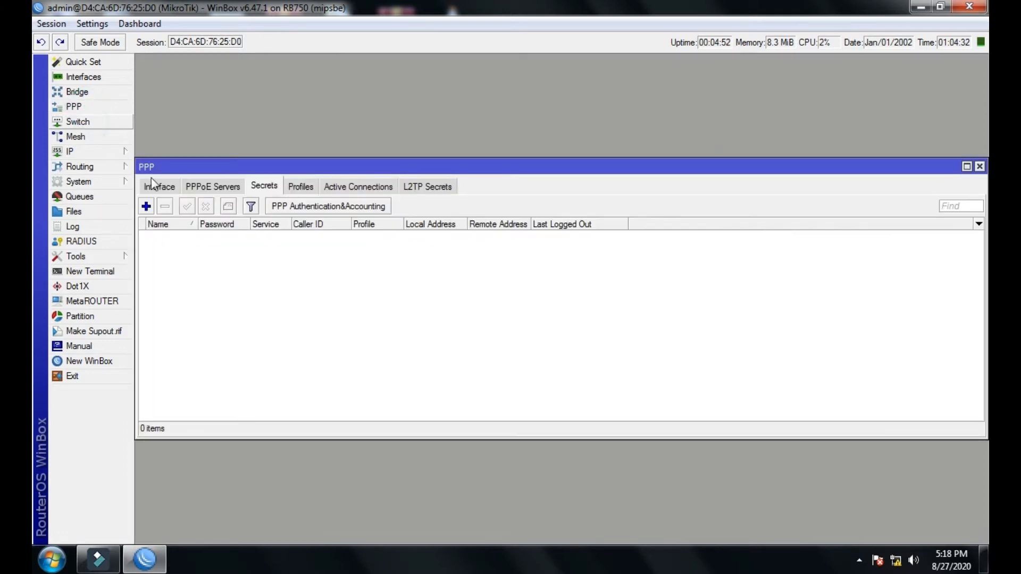
click(150, 183)
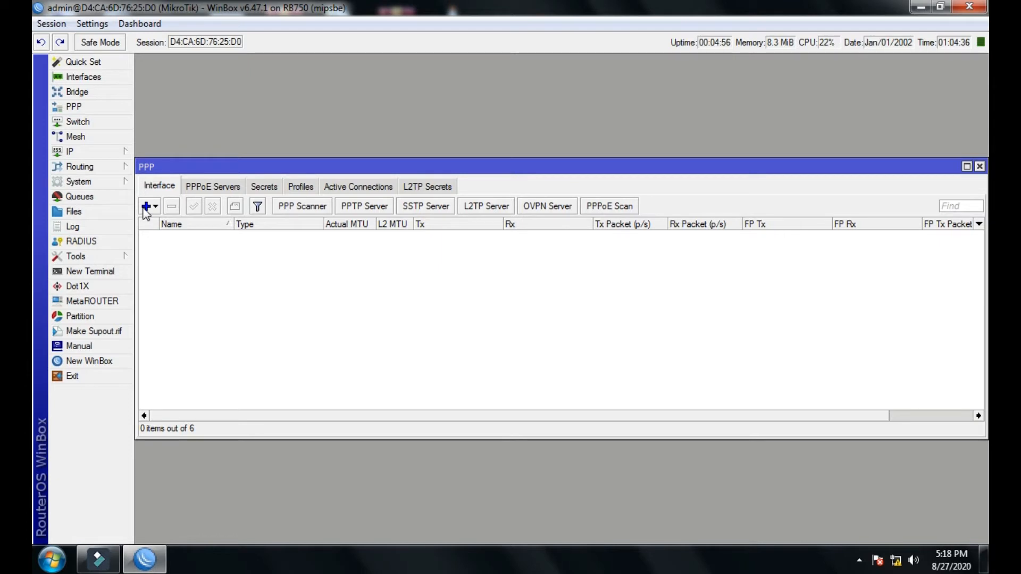
click(86, 152)
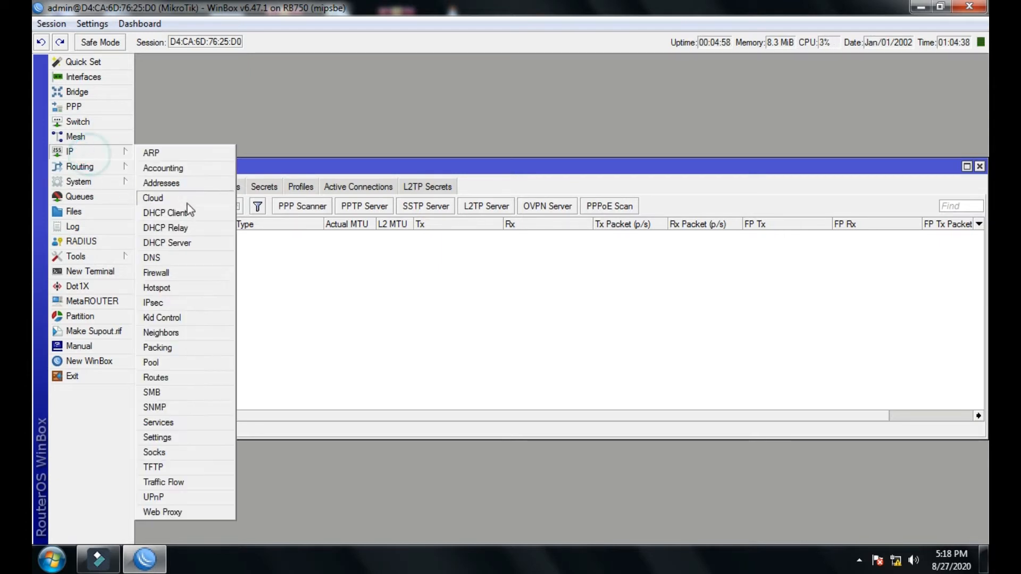
click(182, 213)
click(460, 242)
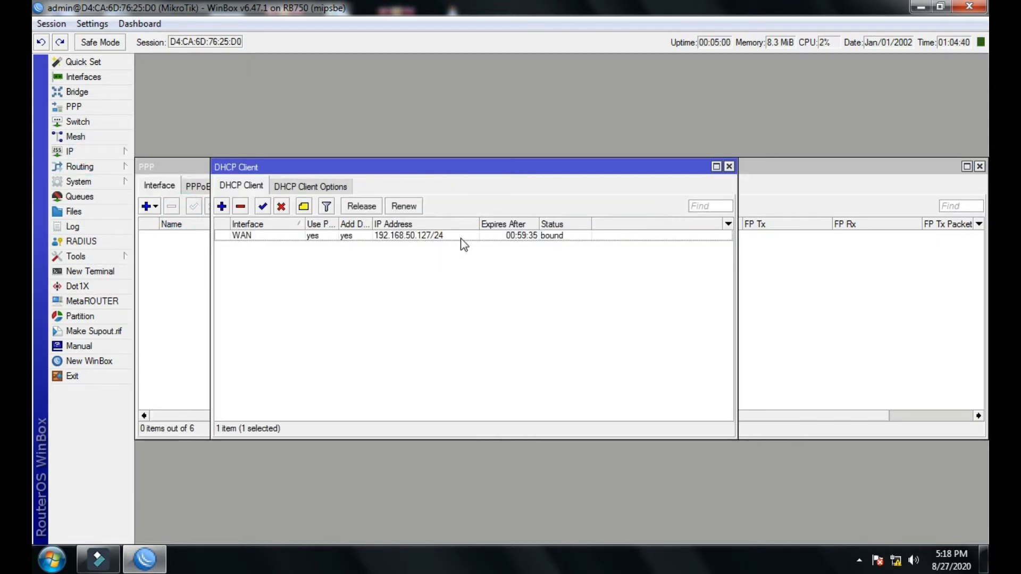
click(546, 271)
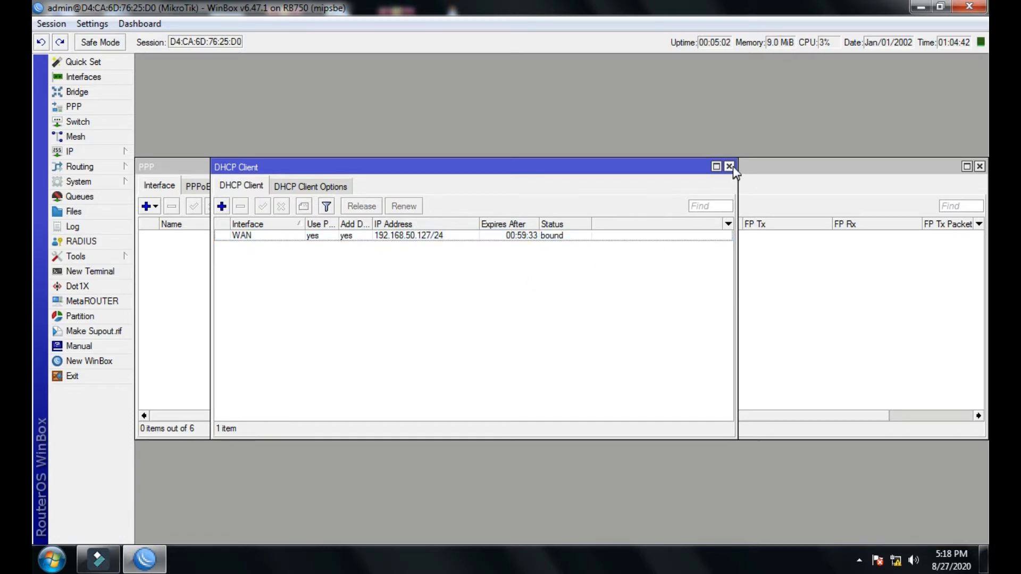
click(729, 166)
Step: Create a PPPoE client on the WAN interface with dial-out user 8, keeping the default name, and select it in the list
click(154, 208)
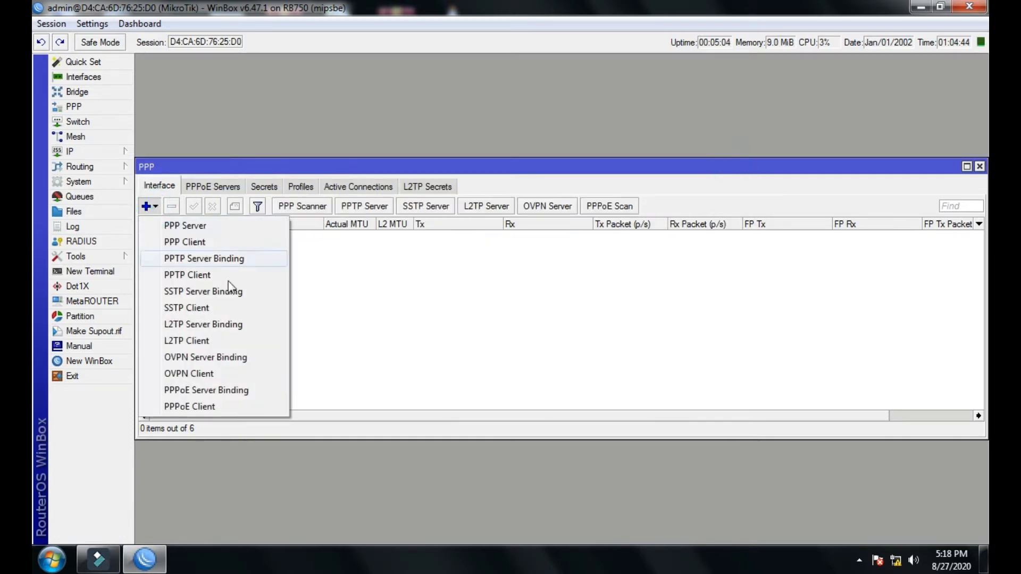
click(208, 403)
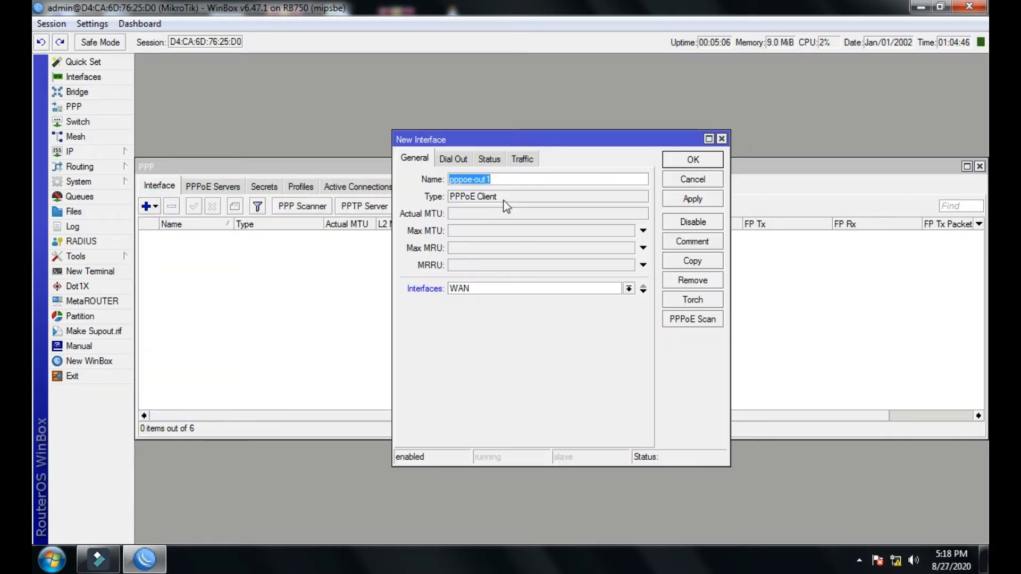
drag(499, 179, 433, 177)
click(446, 159)
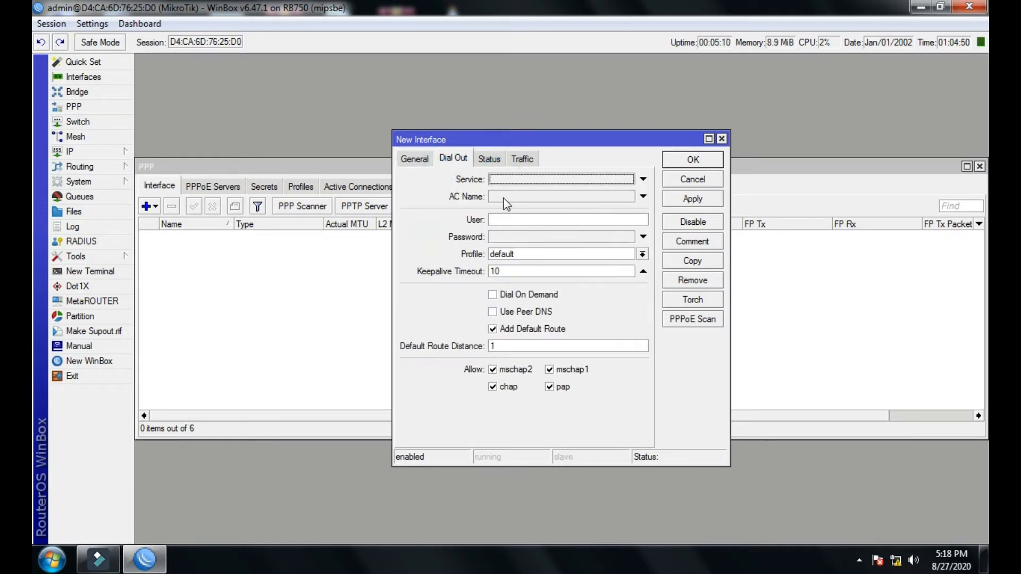
click(506, 218)
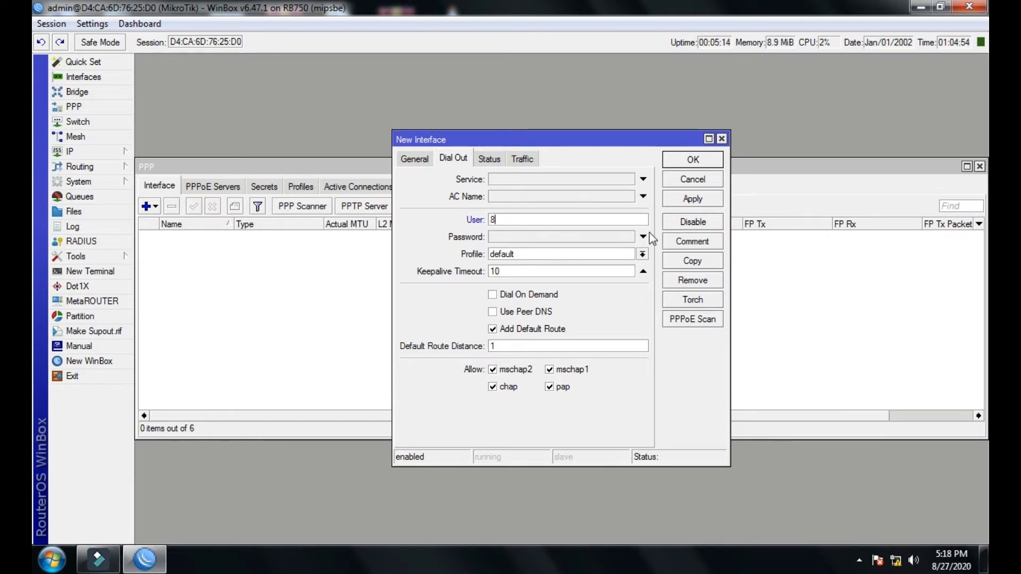
click(706, 200)
click(693, 160)
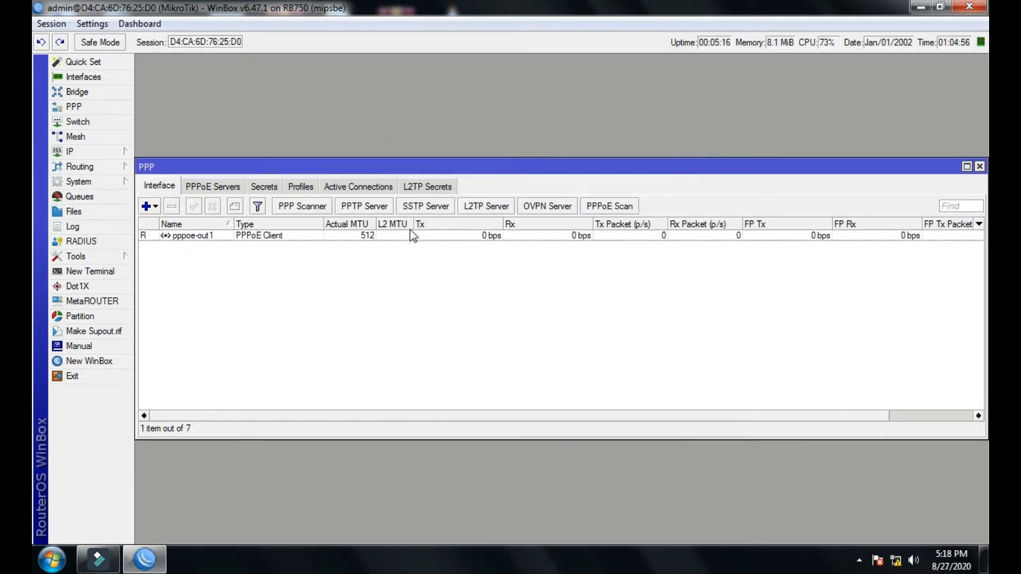
click(393, 236)
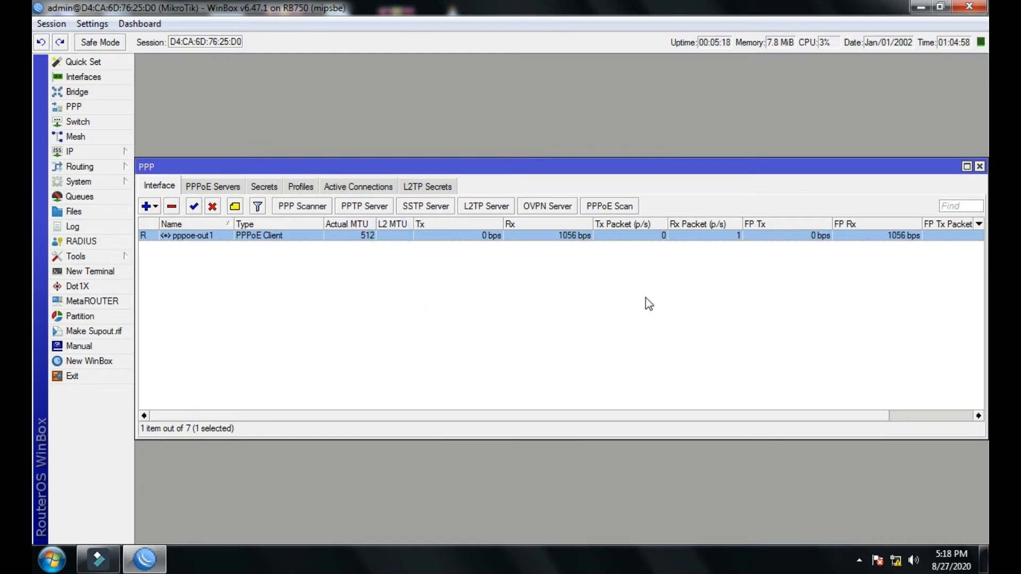
Step: Close the PPP list and examine the PPPoE and WAN entries in the IP address list
click(979, 167)
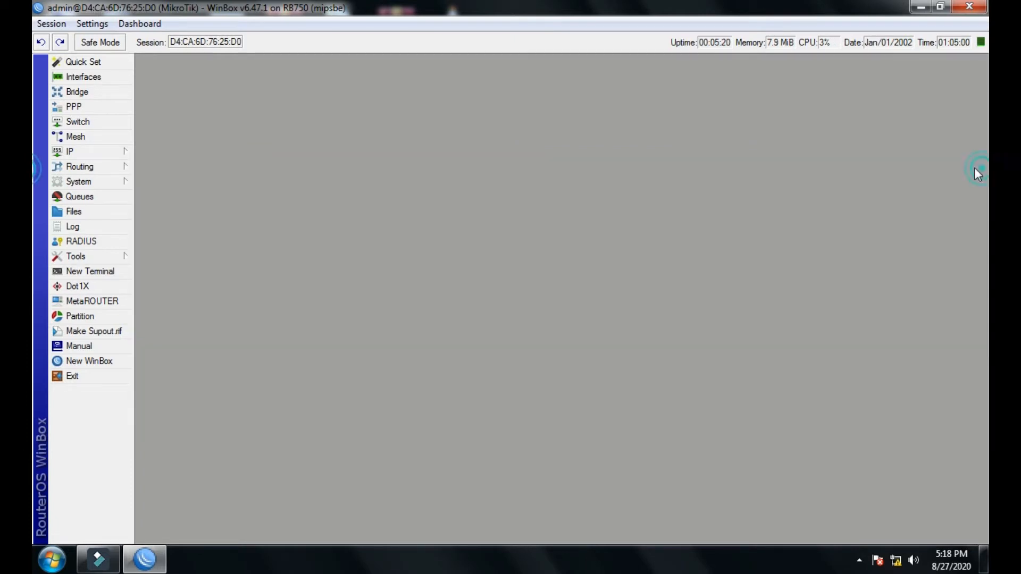
click(91, 151)
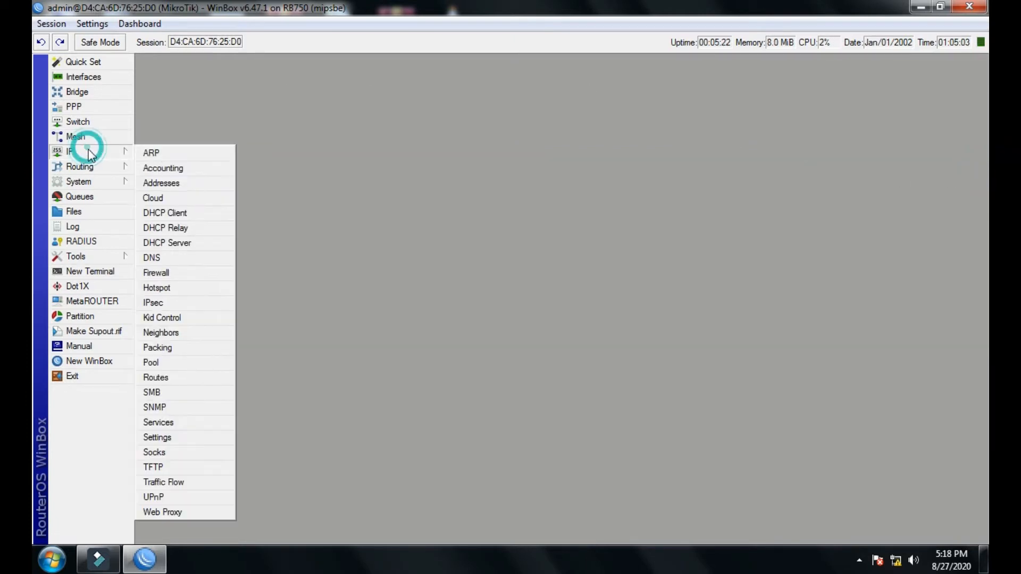
click(161, 183)
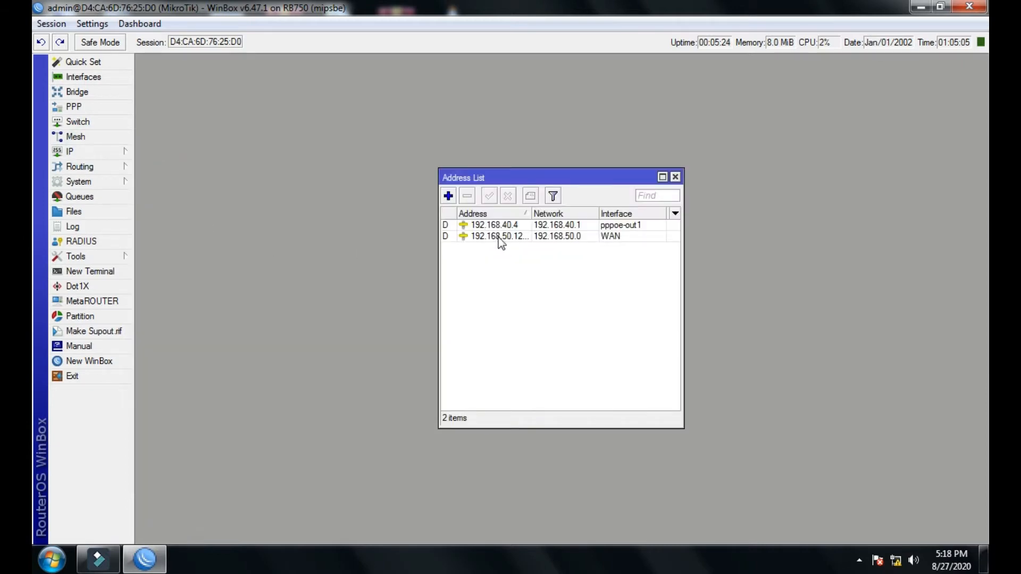
click(500, 240)
click(500, 226)
click(497, 234)
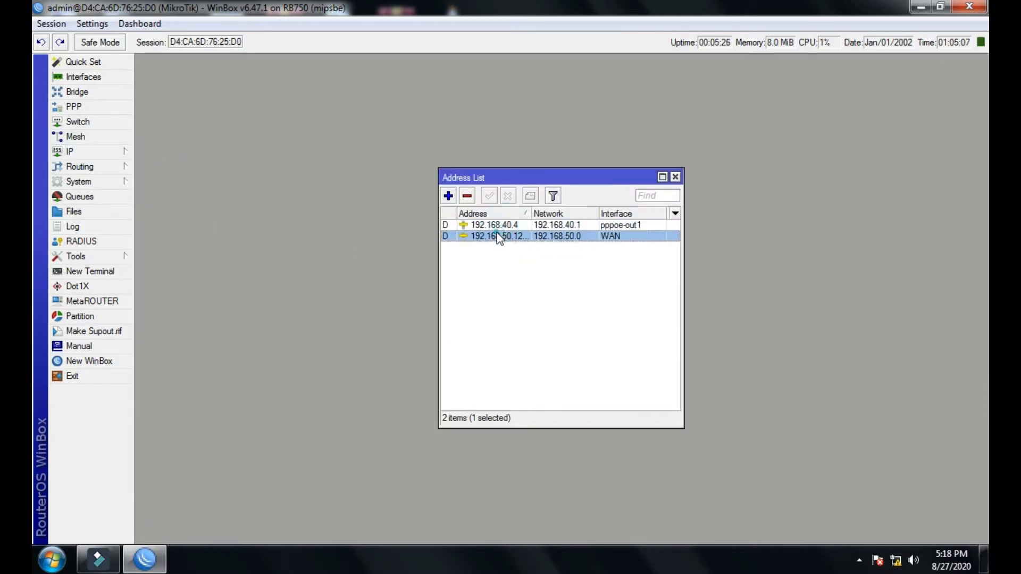
click(497, 226)
click(486, 271)
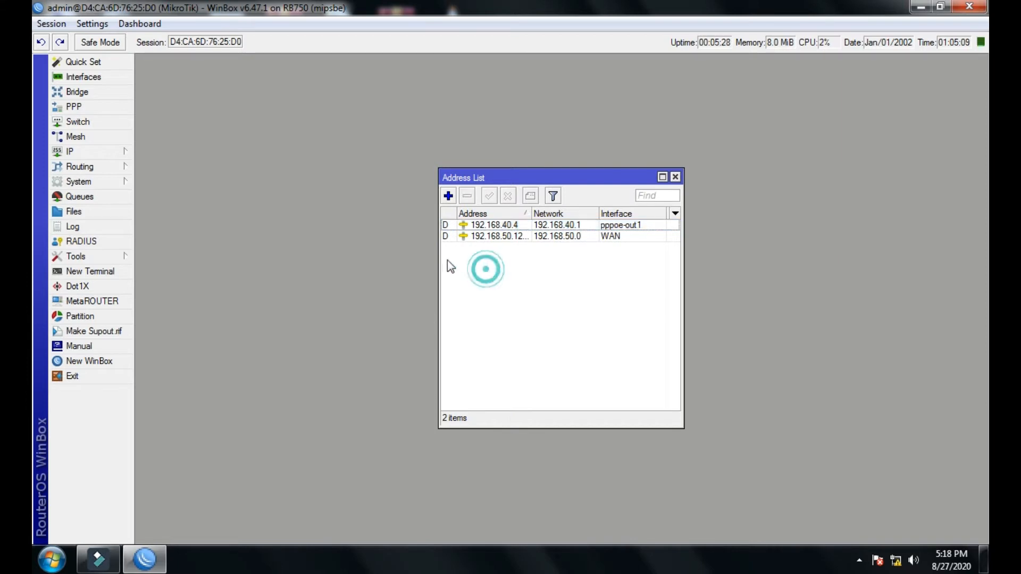
Step: Add the IP address 192.168.88.1/24 to the bridge+LANS interface
click(448, 196)
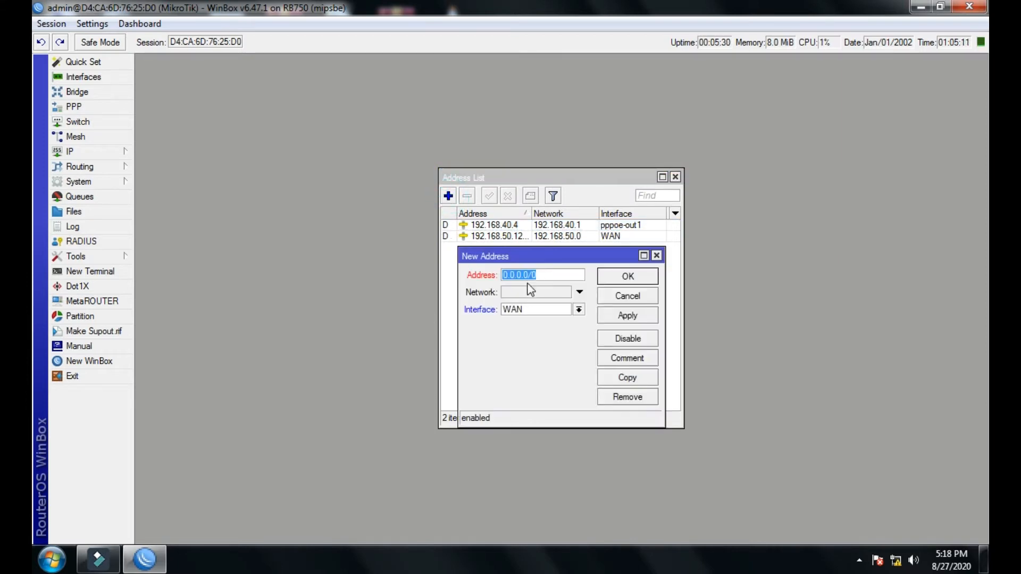
drag(455, 248, 332, 226)
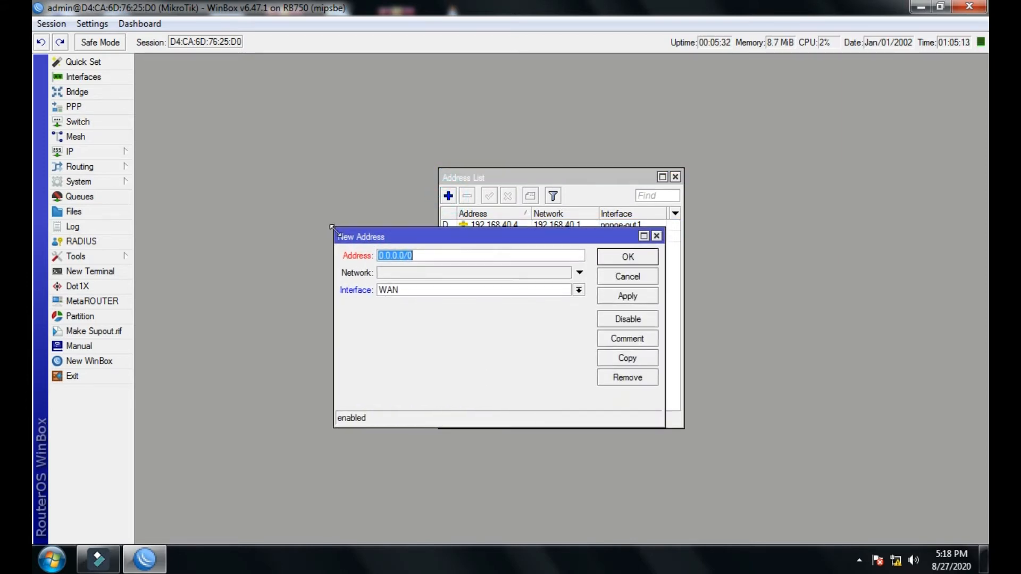
text(192.16)
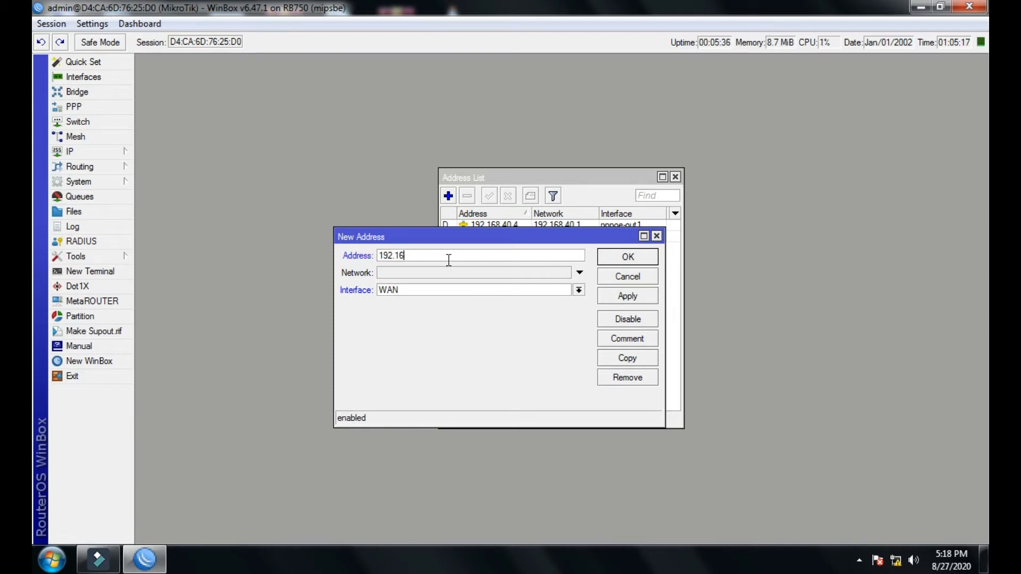
text(8.88.1/24)
drag(451, 259, 380, 261)
click(457, 291)
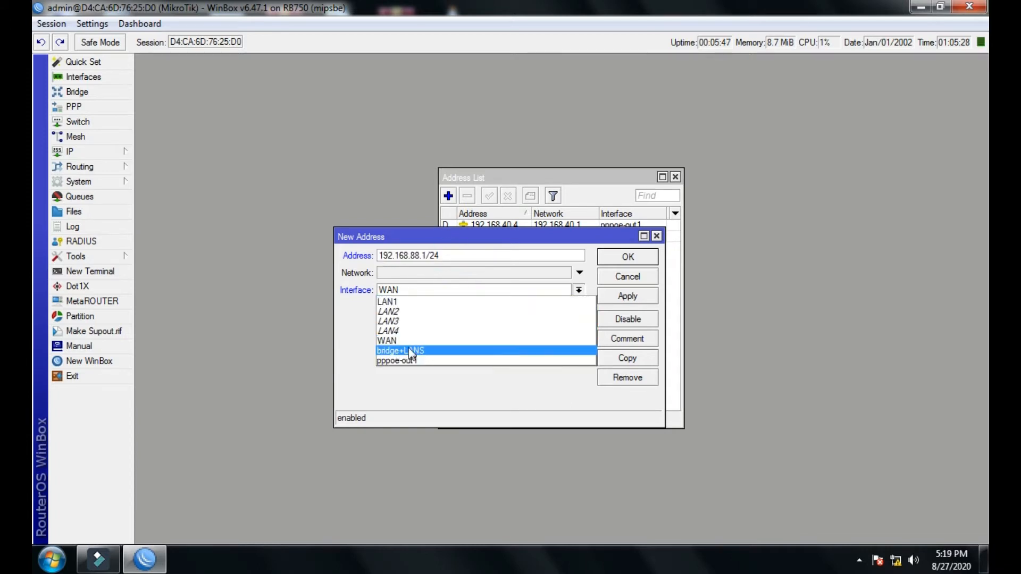
click(382, 348)
click(606, 296)
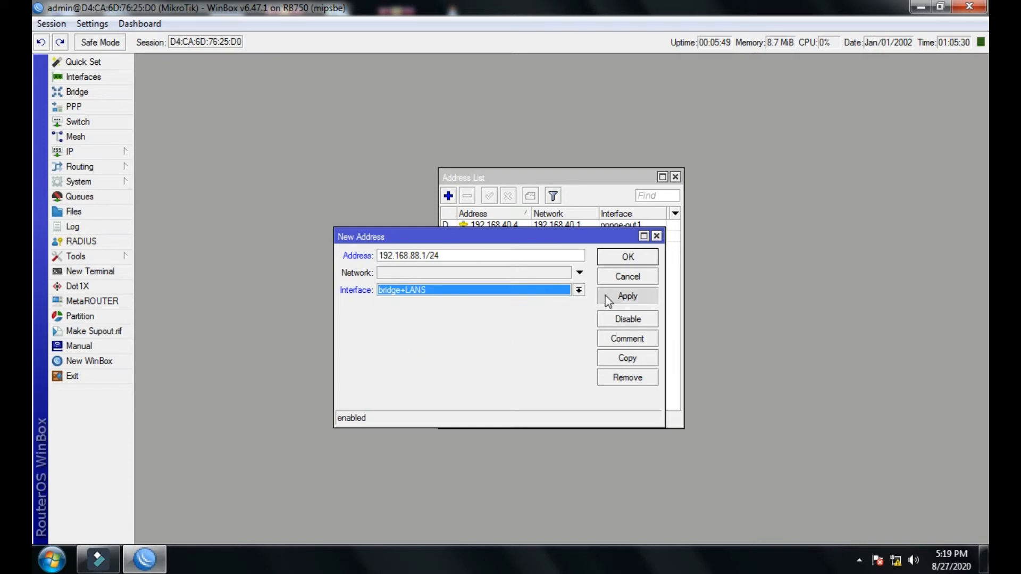
click(609, 261)
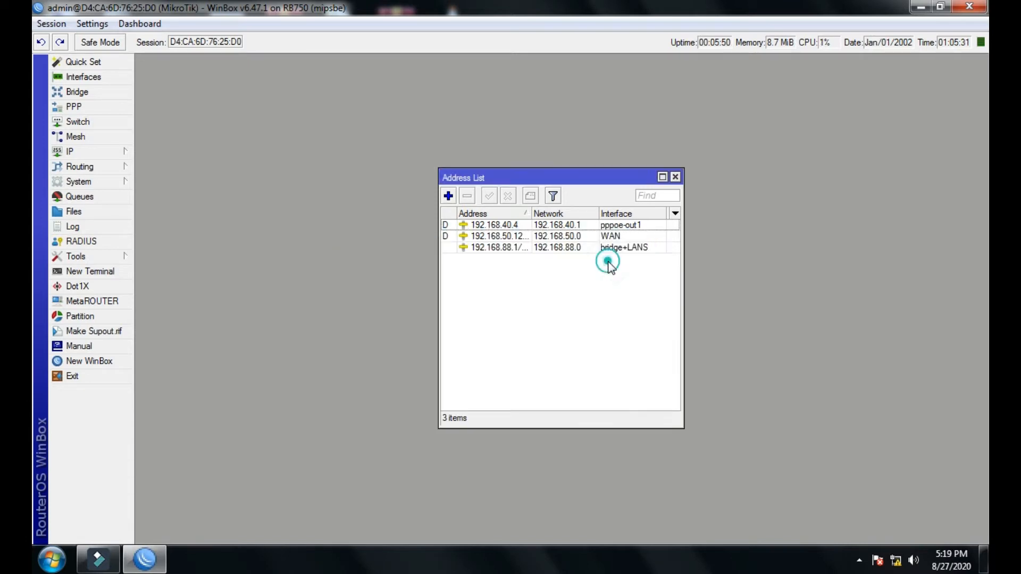
Step: Review the PPPoE, WAN and bridge addresses in the address list and close it
click(475, 248)
click(477, 236)
click(472, 224)
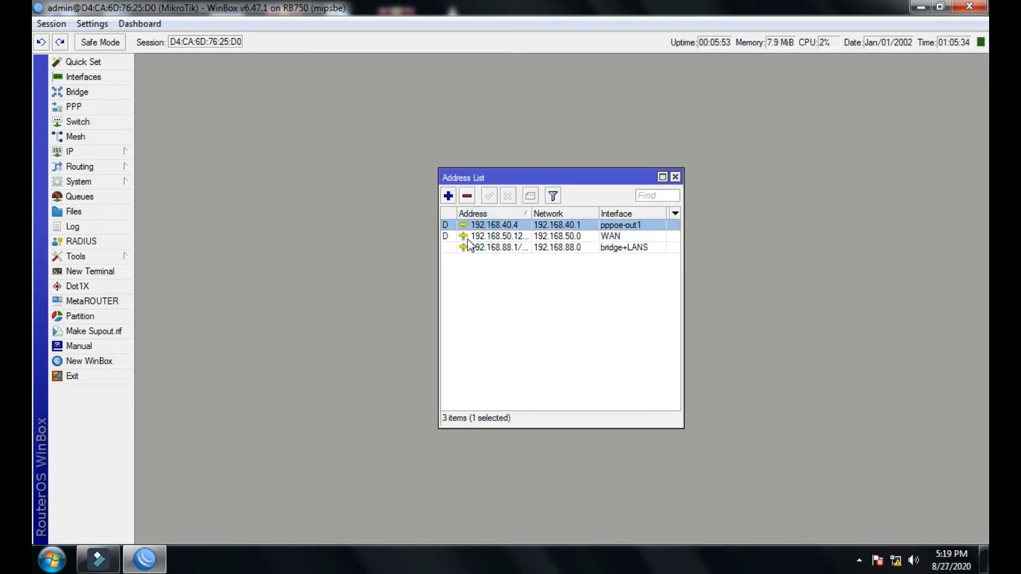
click(466, 236)
click(463, 247)
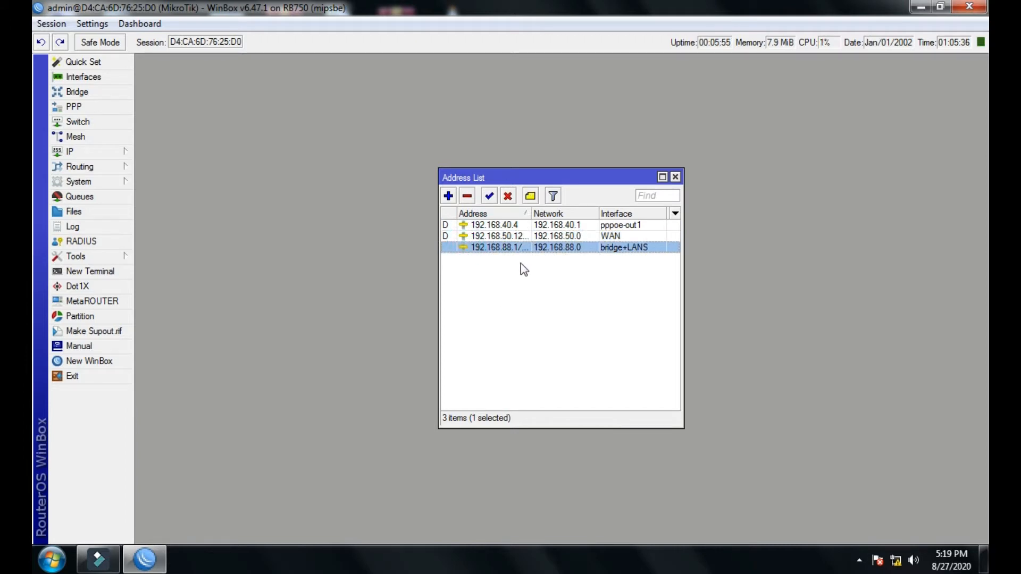
click(675, 177)
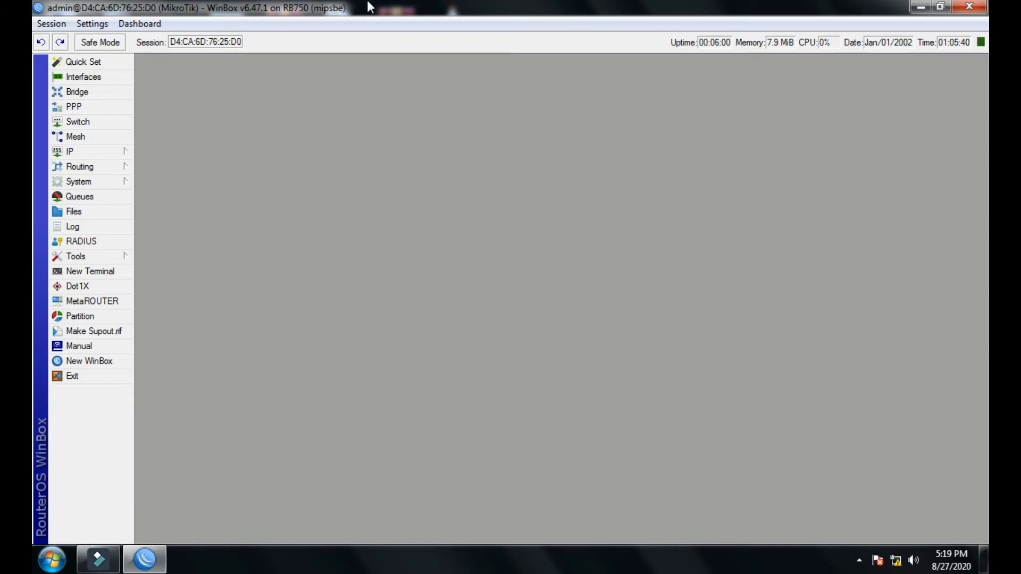
Step: Set the router's DNS servers to 8.8.8.8 and 8.8.4.4 and allow remote requests
click(94, 151)
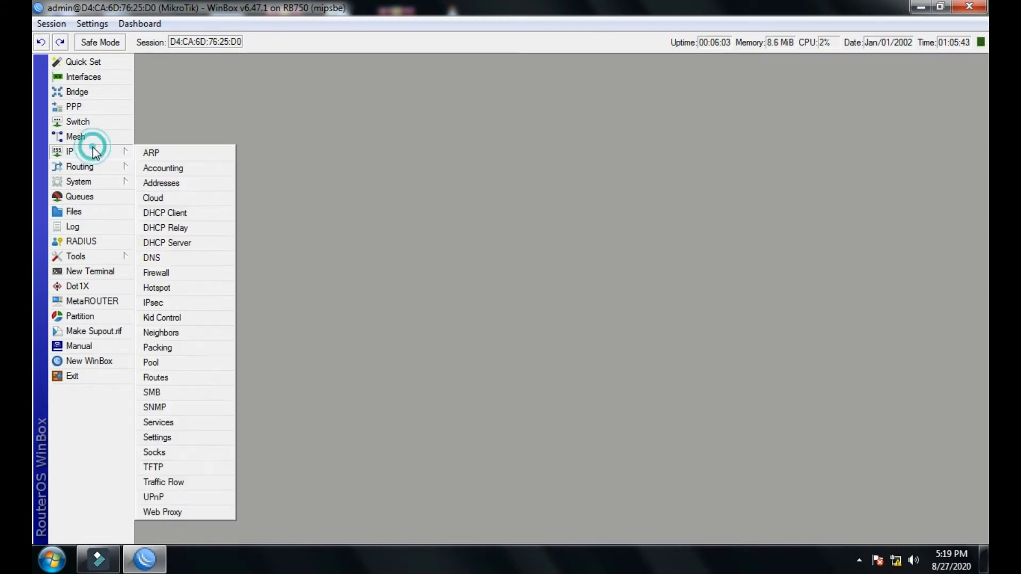
click(172, 255)
click(560, 188)
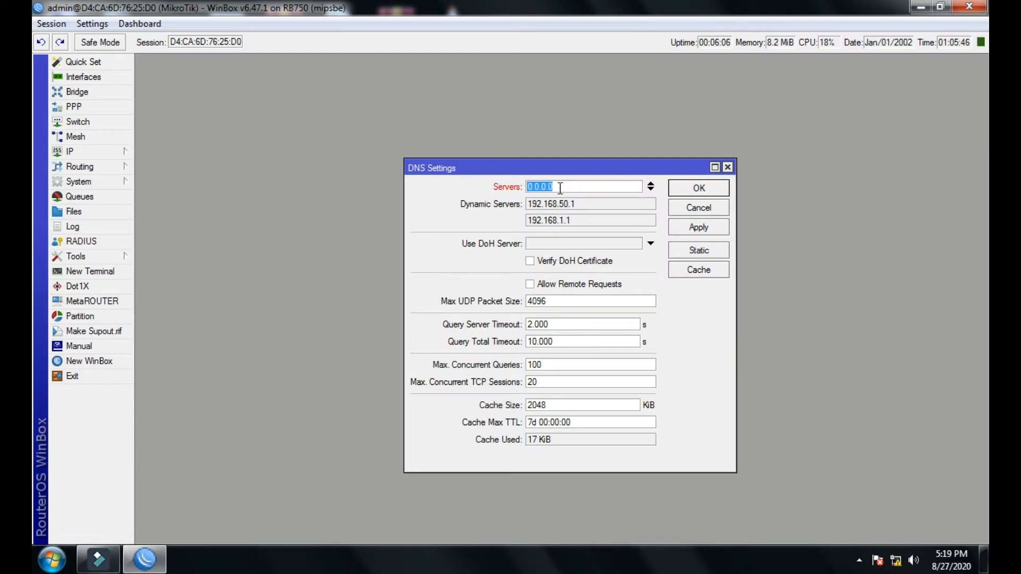
text(8.8.8.8.)
click(649, 189)
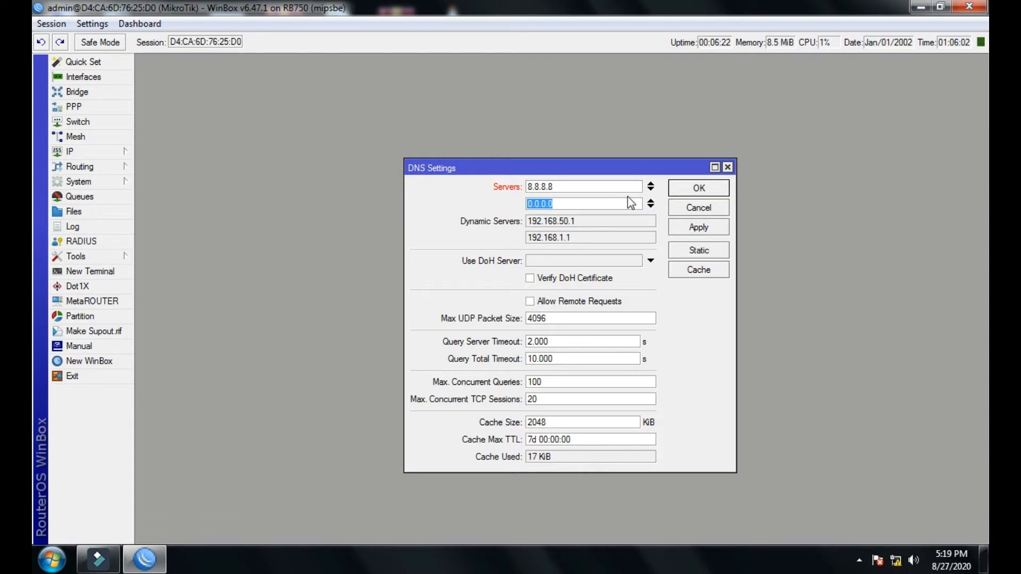
text(8.8.4.4)
click(532, 302)
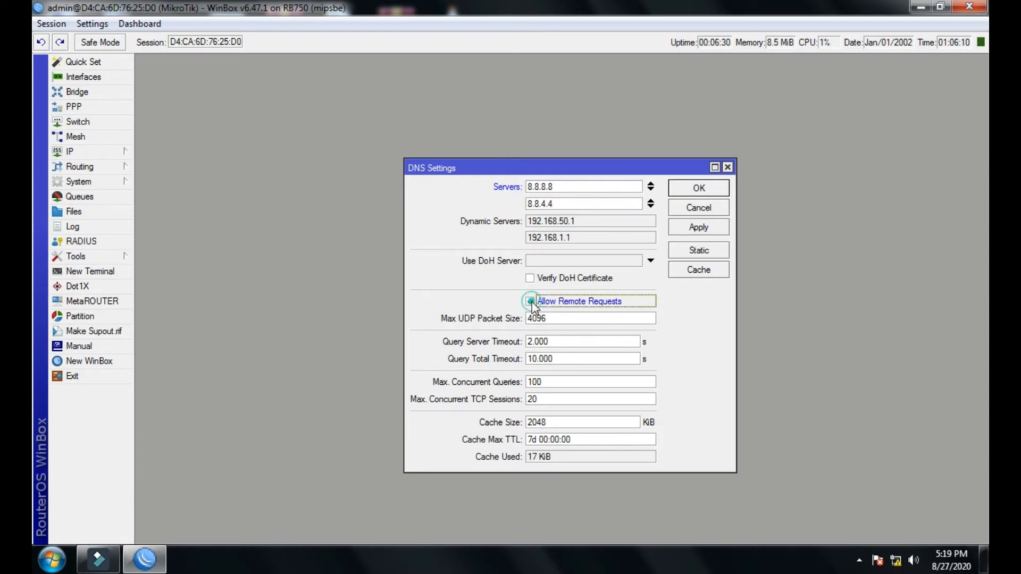
click(587, 200)
mouse_move(546, 200)
mouse_down()
mouse_move(523, 201)
mouse_move(567, 189)
mouse_move(520, 187)
mouse_move(558, 204)
mouse_move(528, 203)
mouse_up()
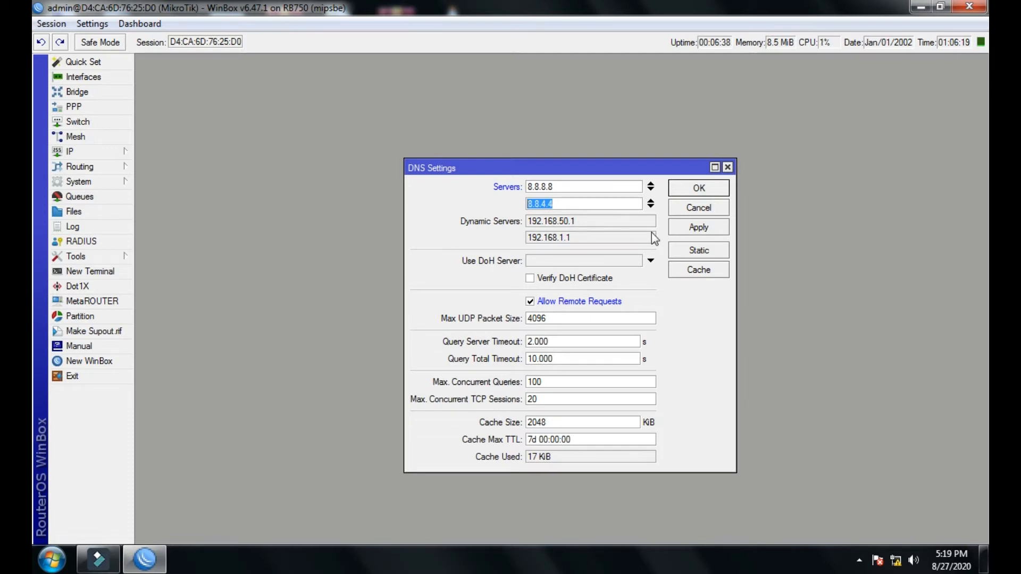
click(673, 228)
click(681, 192)
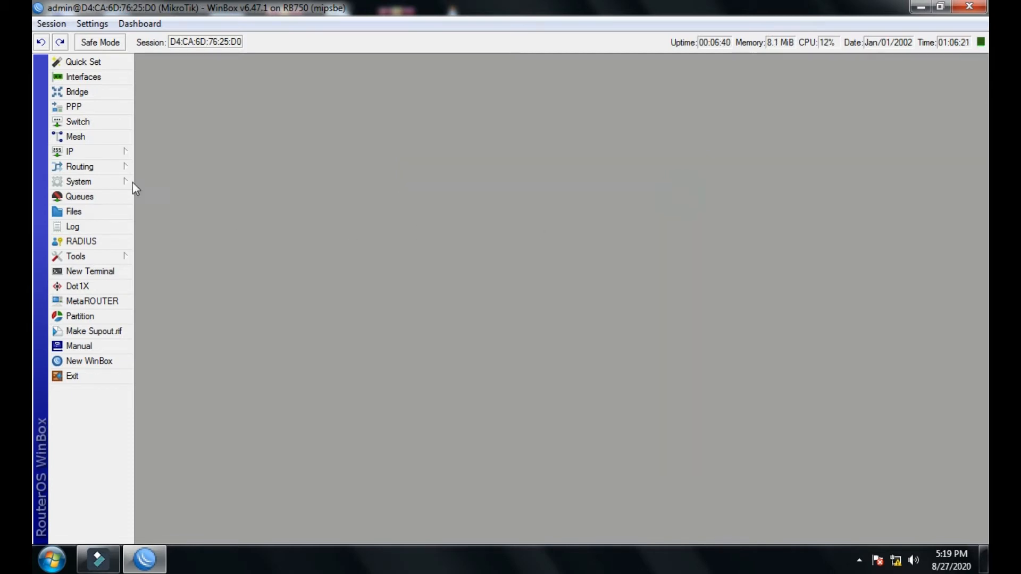
Step: Start the Hotspot Setup on the bridge+LANS interface, keeping the suggested local address and address pool
click(92, 149)
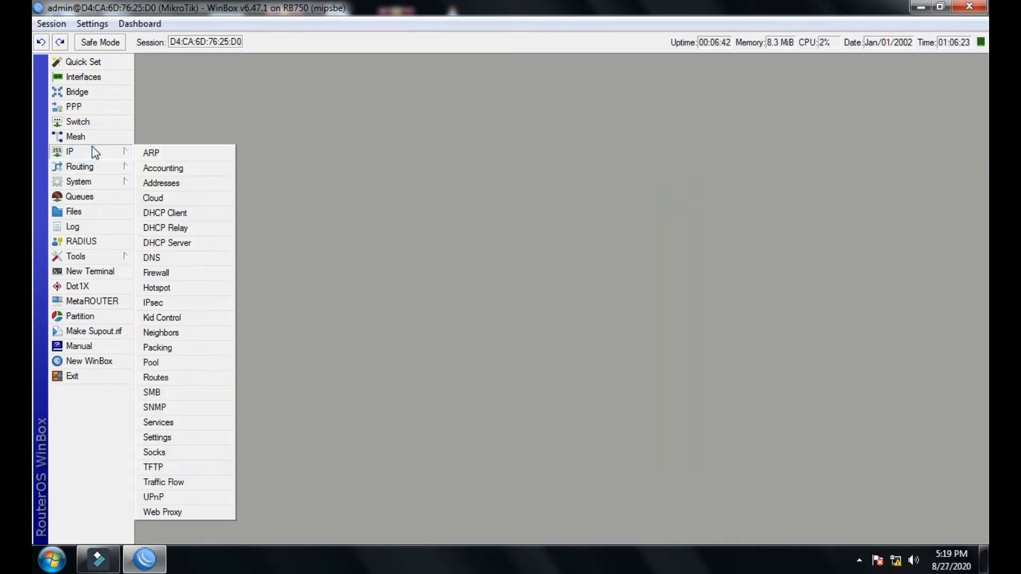
click(154, 289)
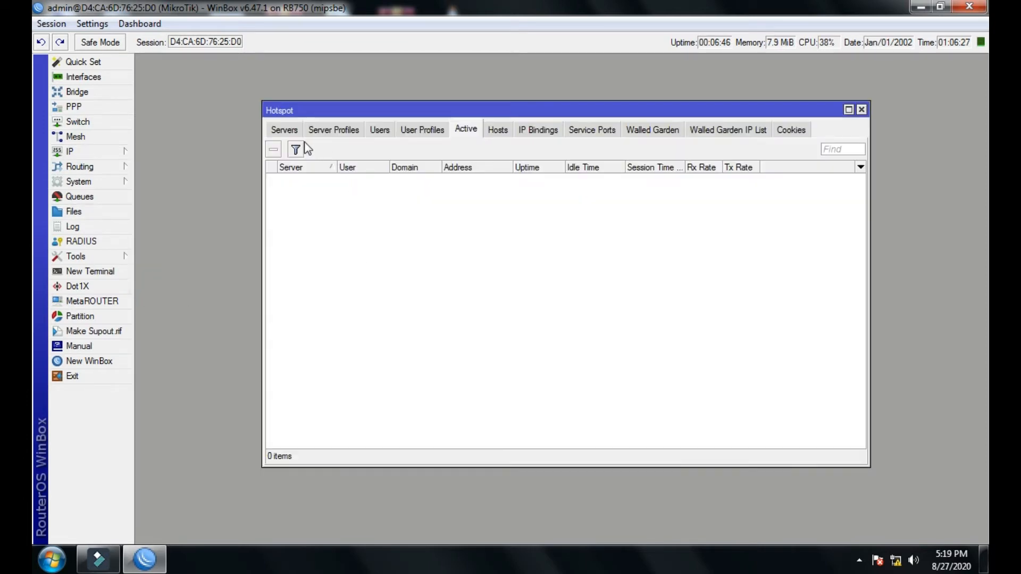
click(291, 133)
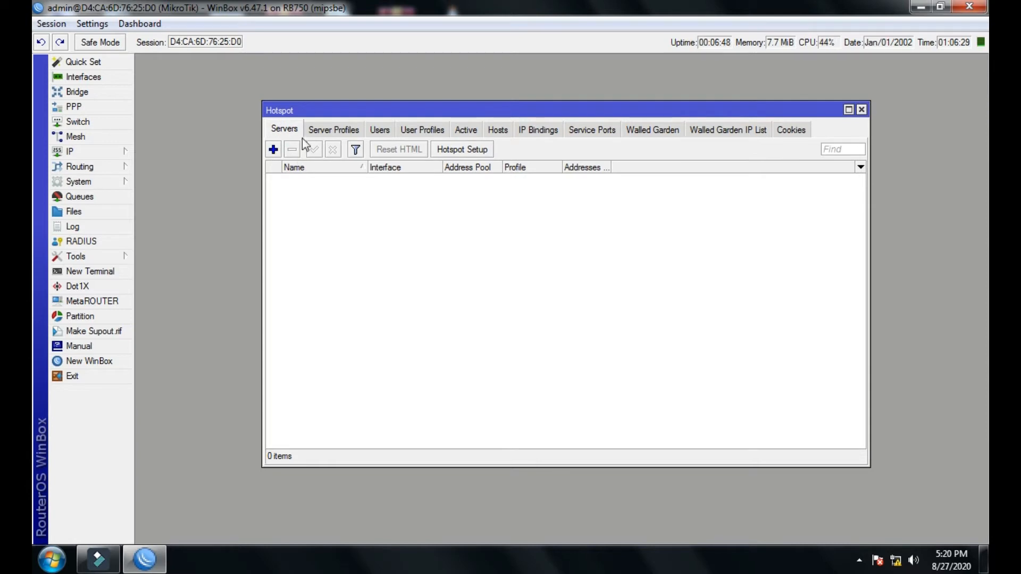
click(439, 156)
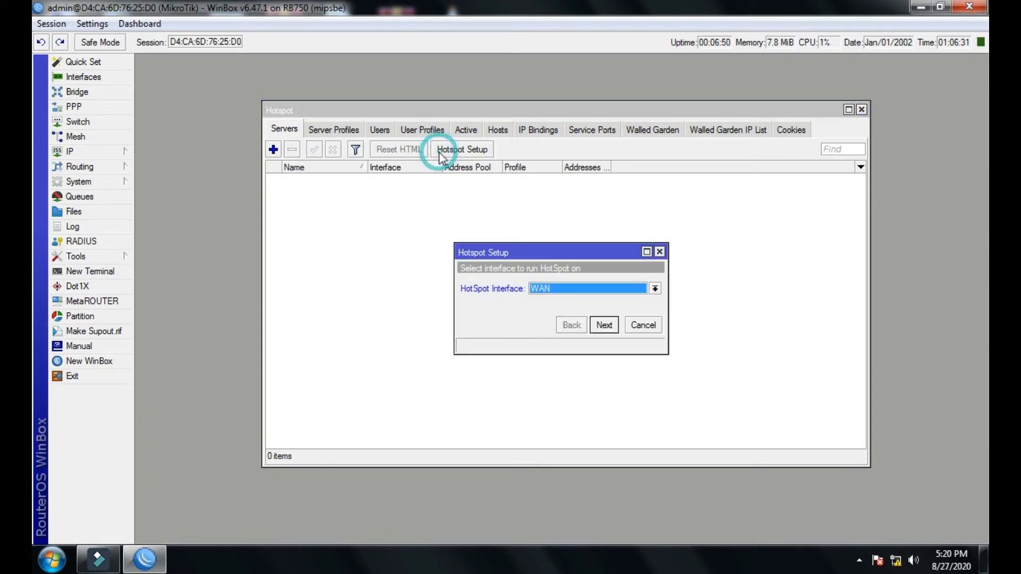
click(624, 288)
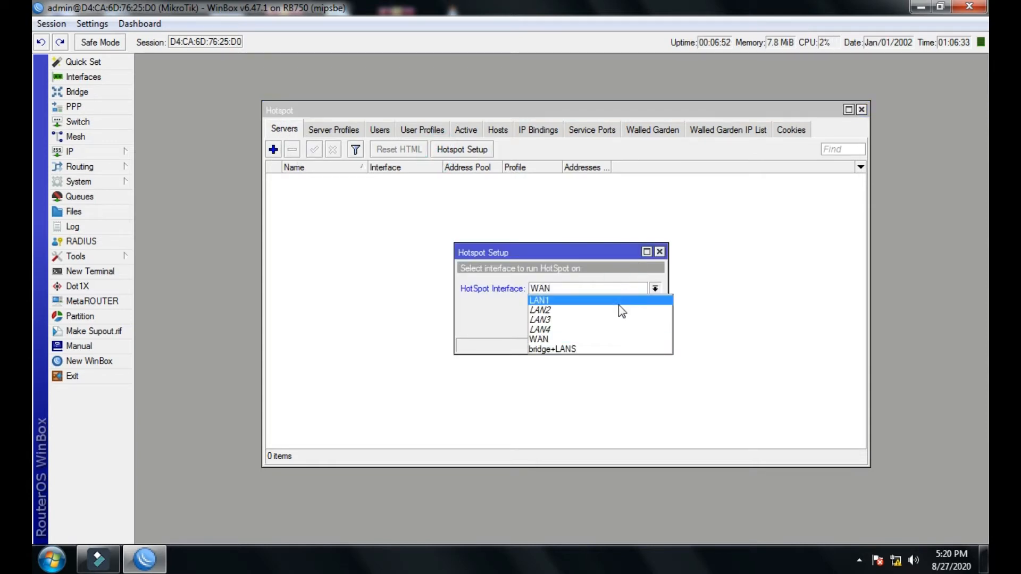
click(548, 349)
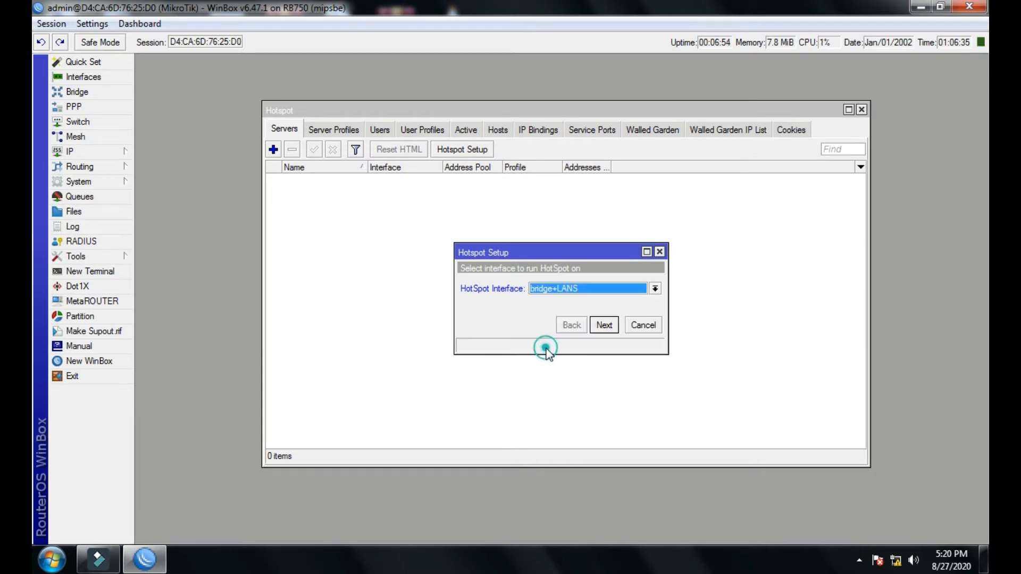
click(602, 325)
click(603, 325)
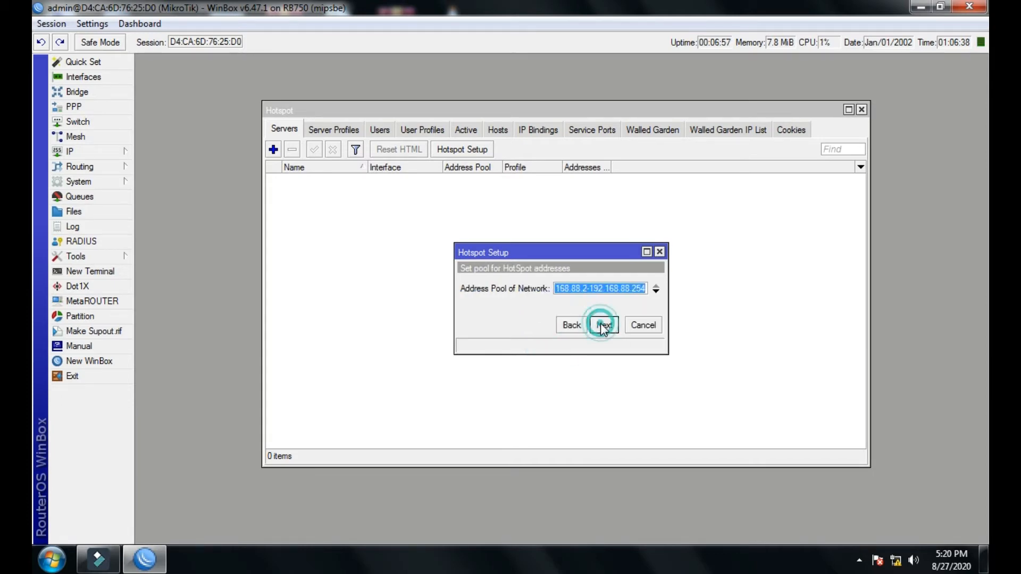
click(603, 326)
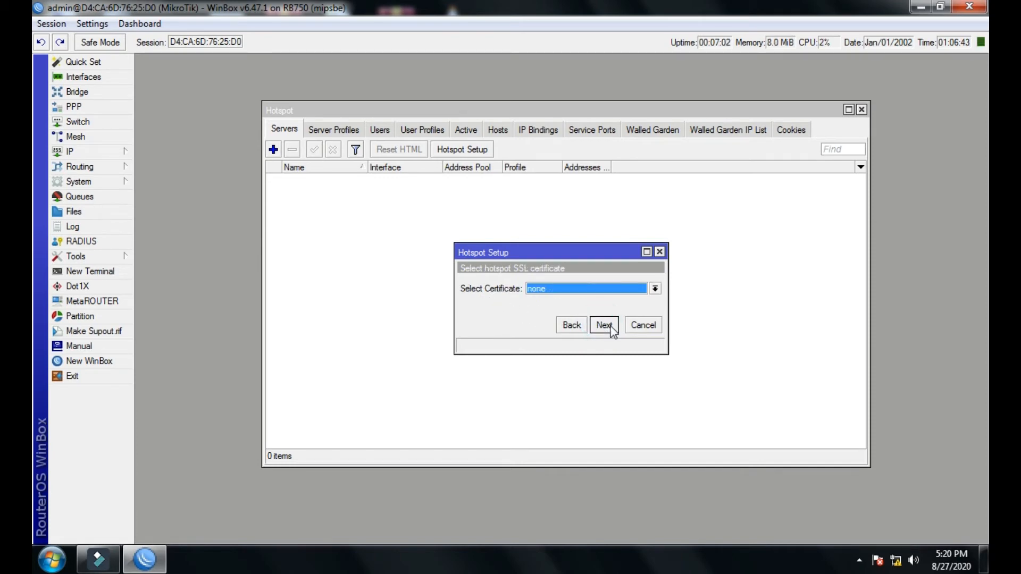
Step: Finish the hotspot setup with no certificate, DNS servers 8.8.8.8 and 8.8.4.4, DNS name REHMAN.NET and the default local user admin
click(604, 326)
click(603, 326)
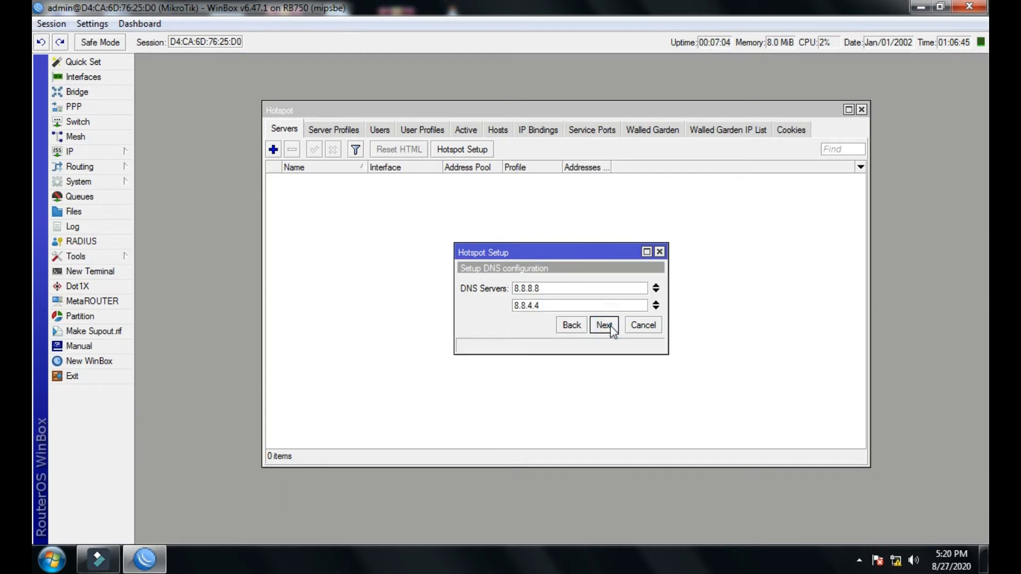
click(604, 326)
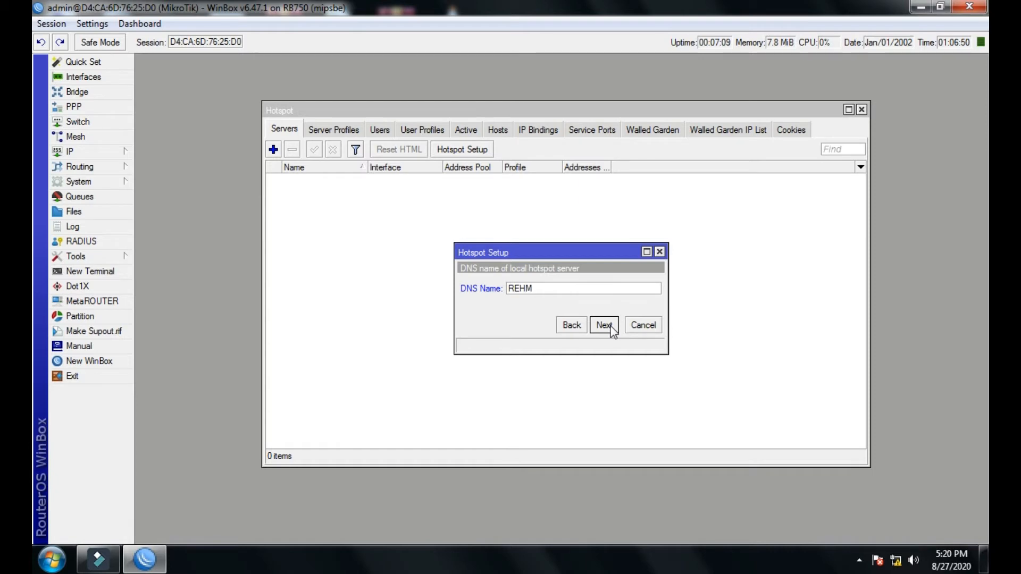
text(AN.NET)
click(603, 326)
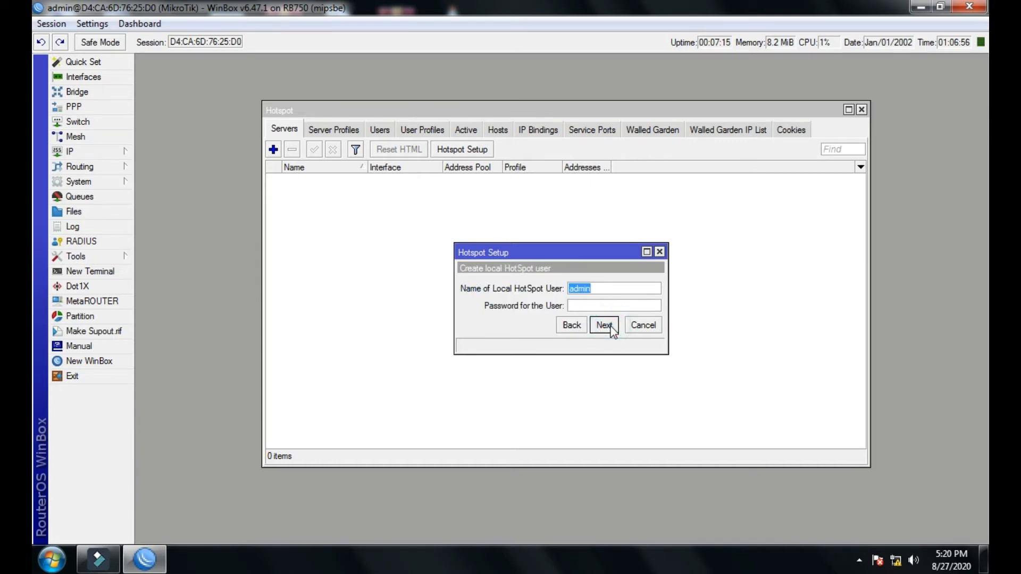
click(611, 328)
click(561, 296)
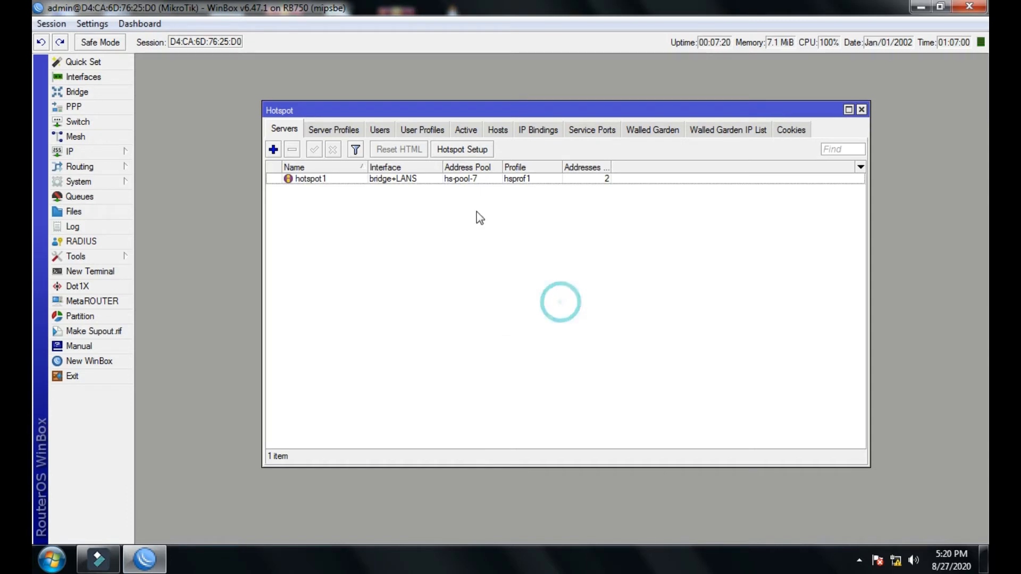
Step: Set the addresses per MAC to 1 for the hotspot1 server and apply the change
double_click(416, 179)
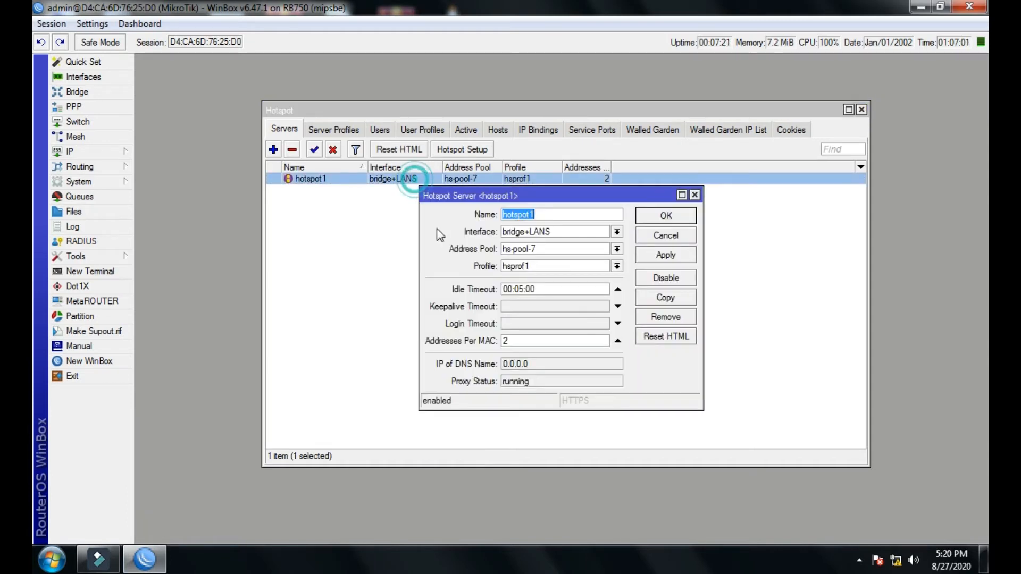
double_click(584, 343)
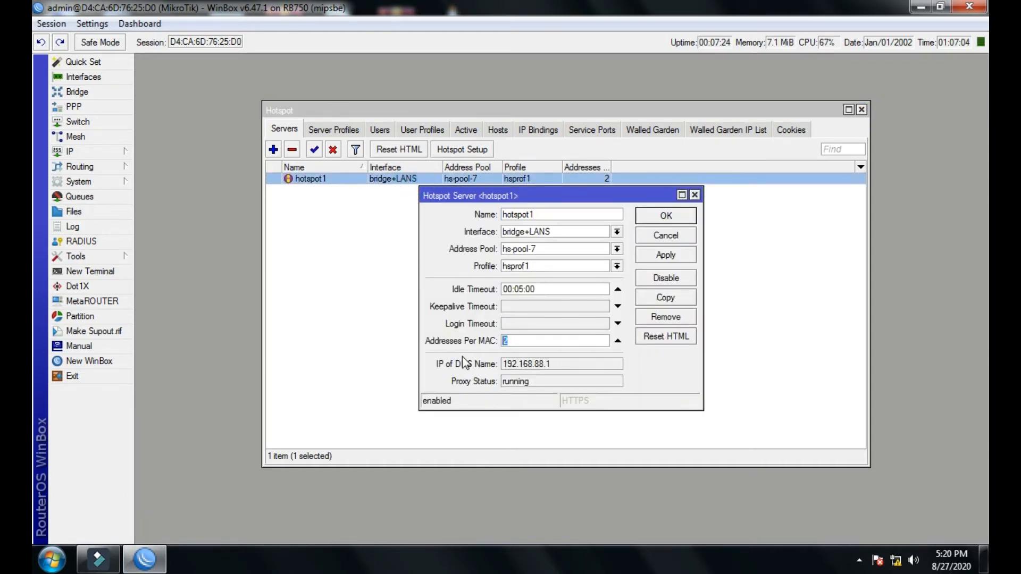
text(1)
click(648, 250)
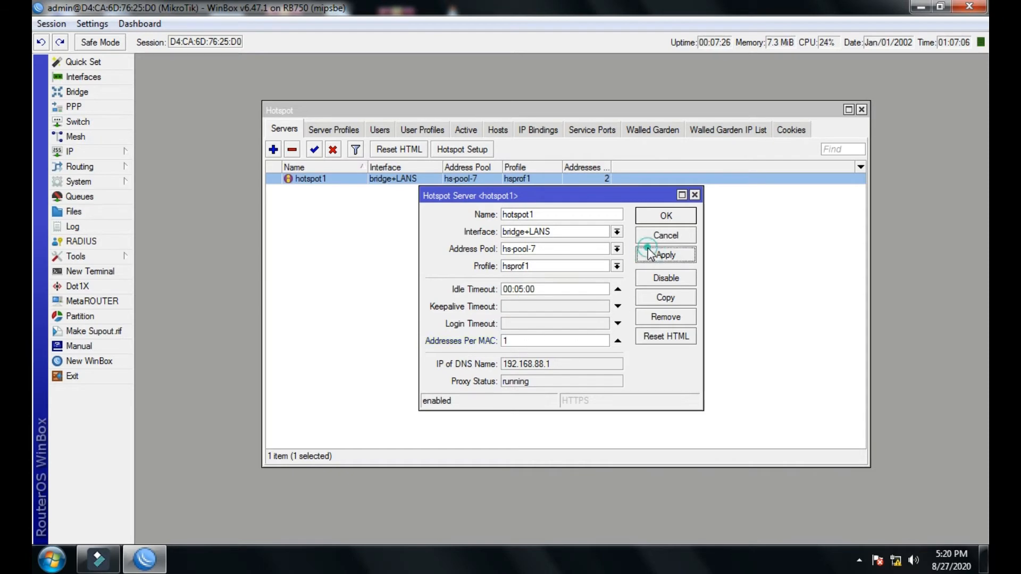
Step: In the hsprof1 server profile, disable cookie login, enable MAC and Trial login alongside HTTP CHAP, and save the profile
click(664, 215)
click(343, 129)
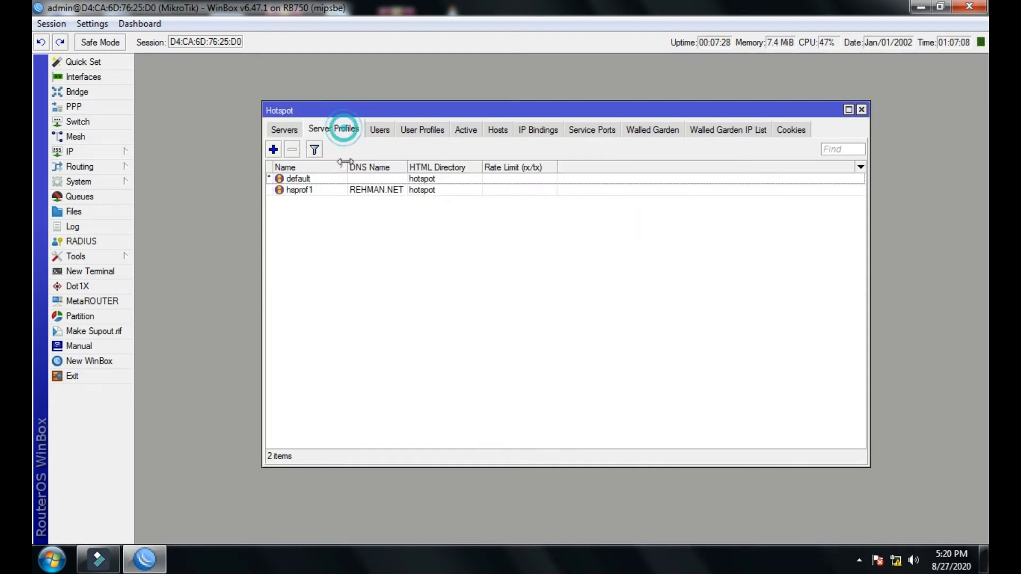
double_click(315, 193)
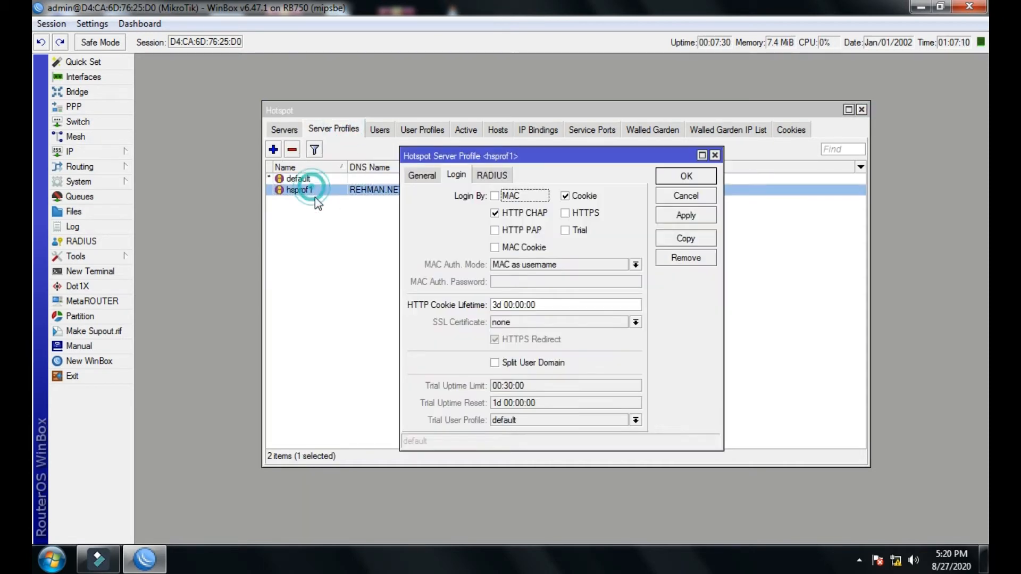
click(565, 197)
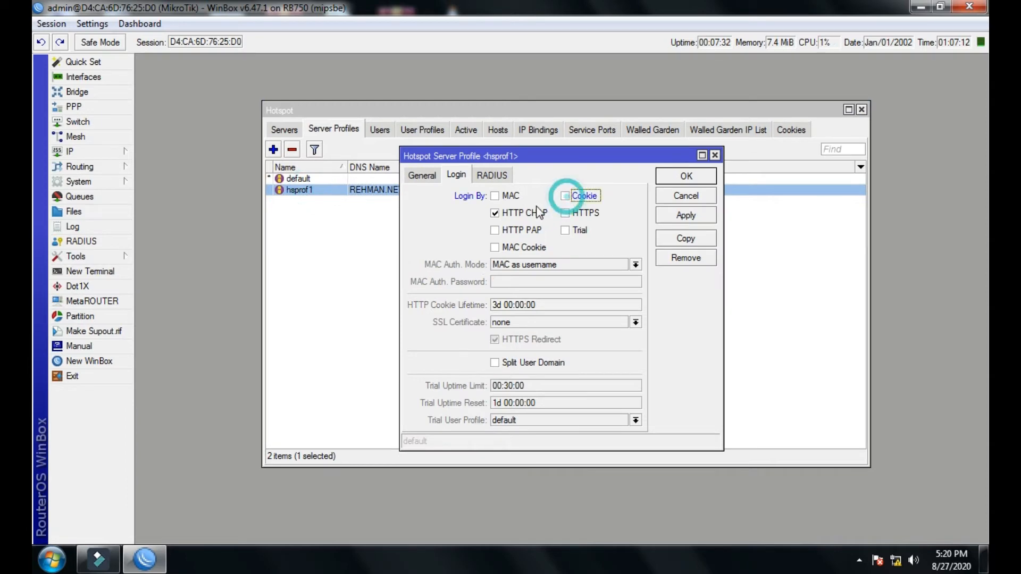
click(501, 196)
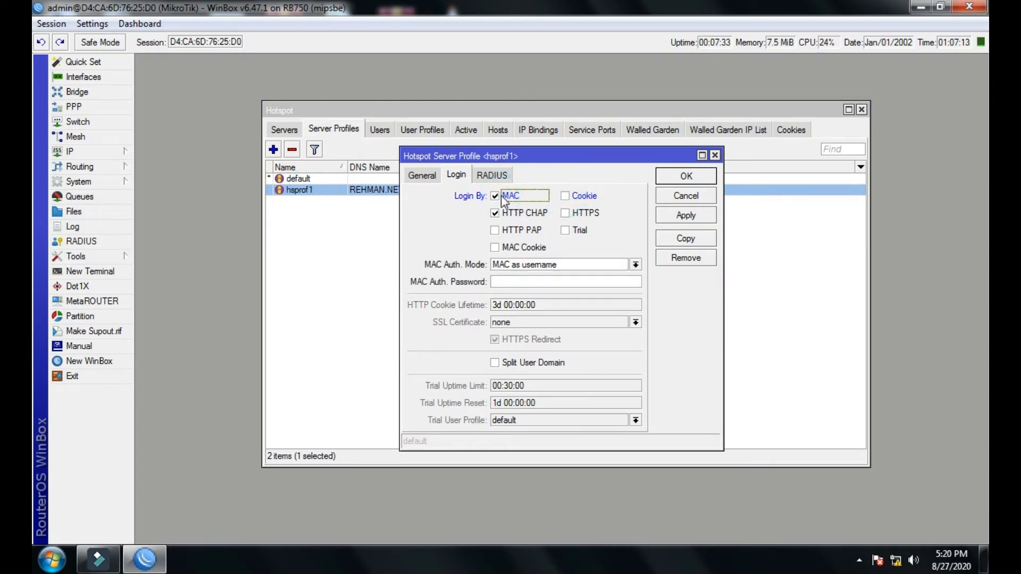
click(573, 228)
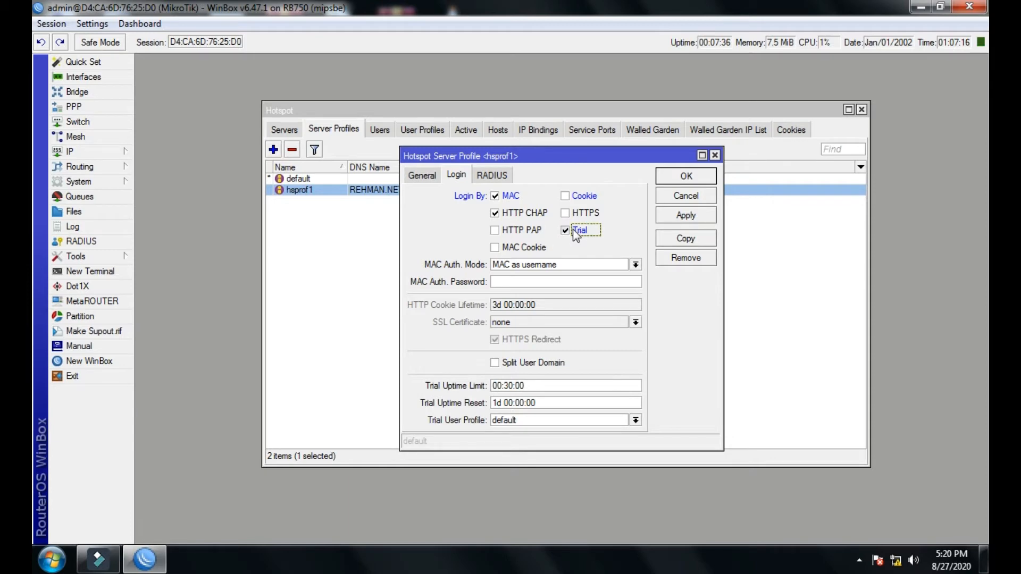
click(575, 234)
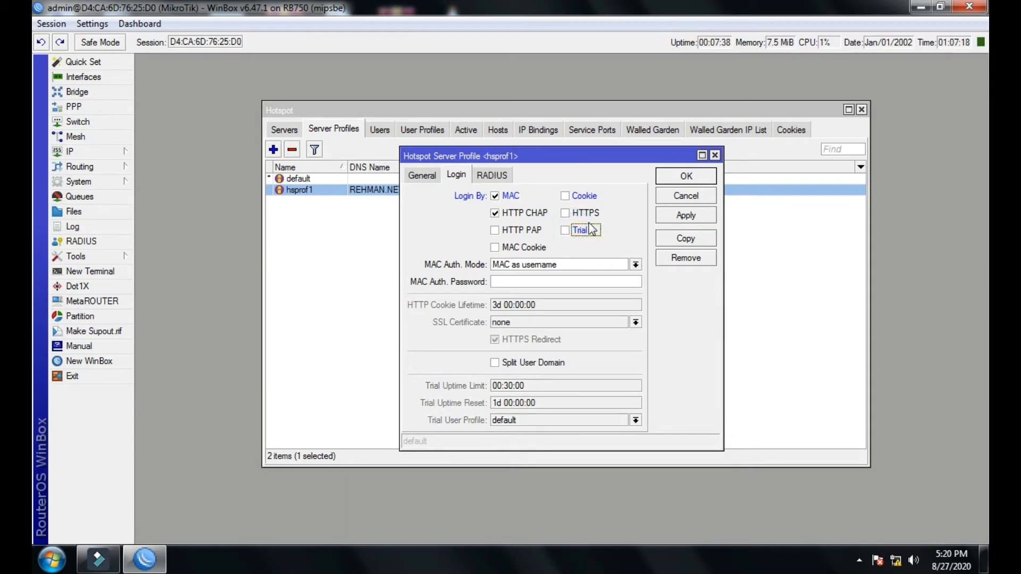
click(577, 230)
click(681, 219)
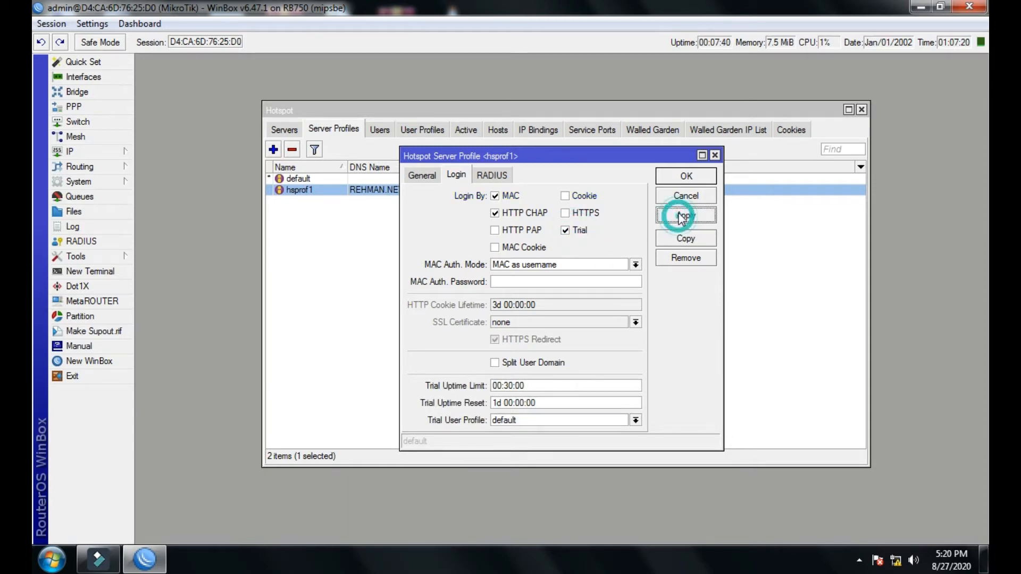
click(672, 177)
click(379, 232)
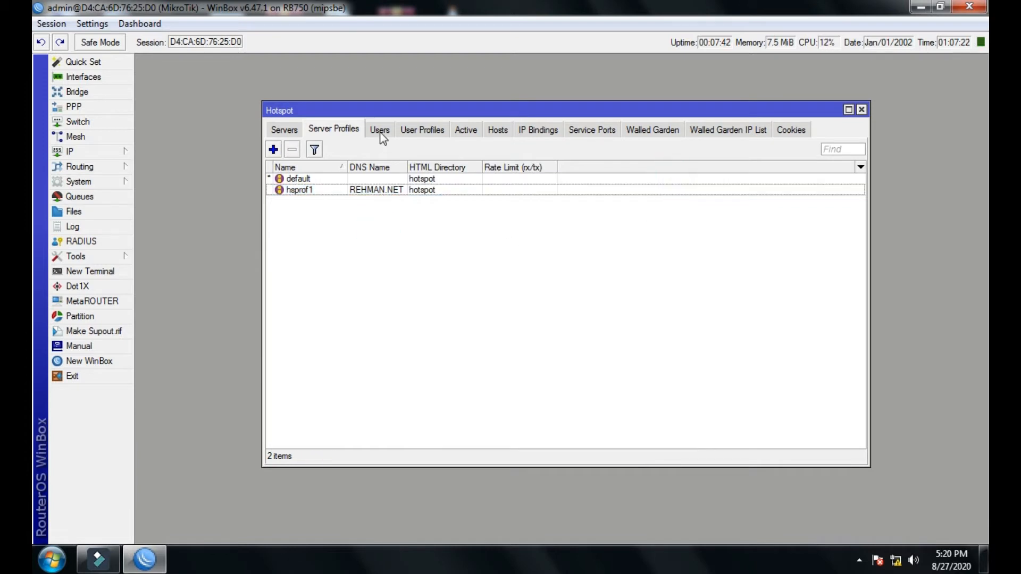
Step: Create a hotspot user profile named 2MB with a rate limit of 2M/2M and apply it
click(379, 130)
click(422, 130)
click(274, 149)
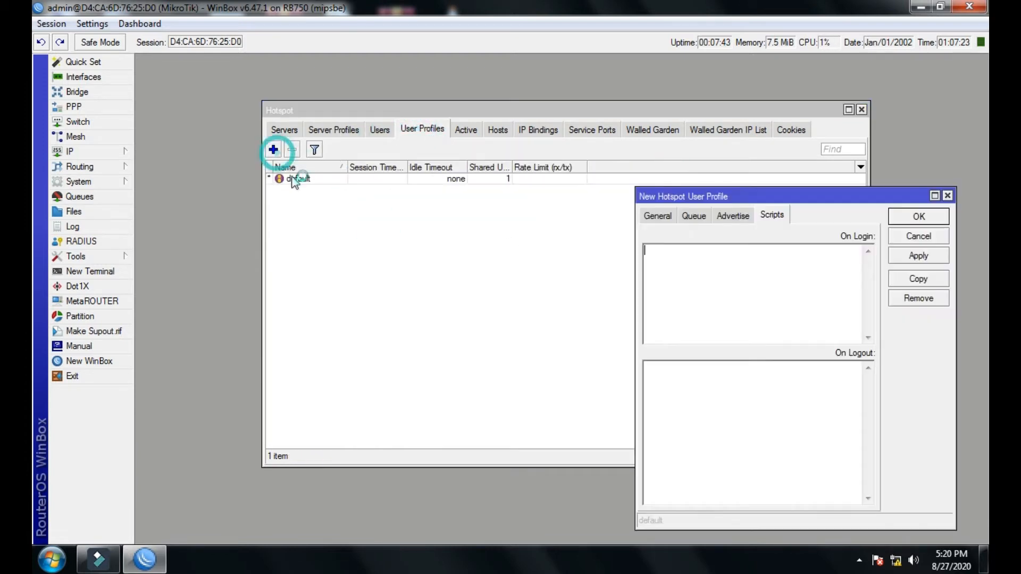
drag(710, 202, 586, 165)
click(532, 185)
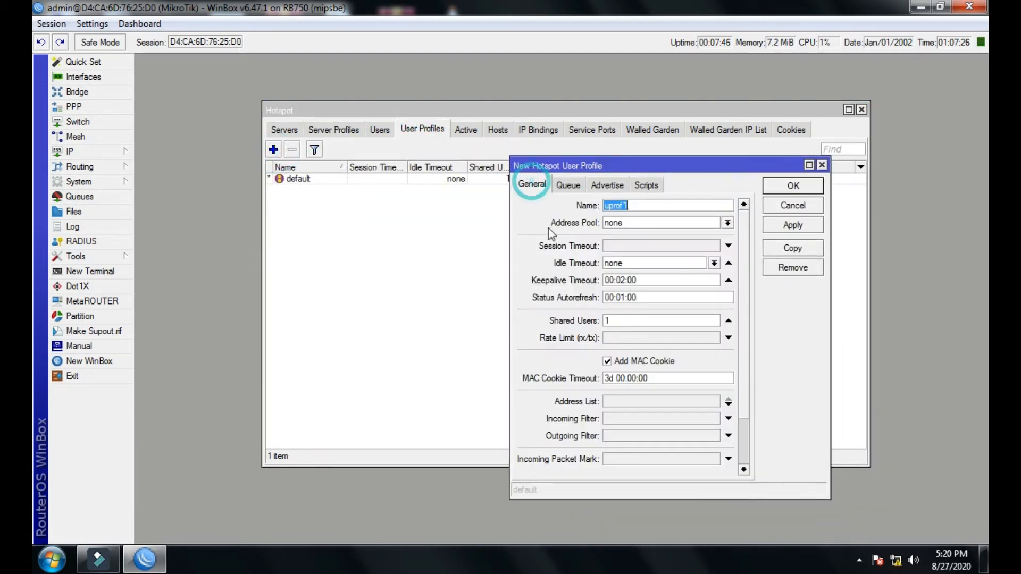
text(2MB)
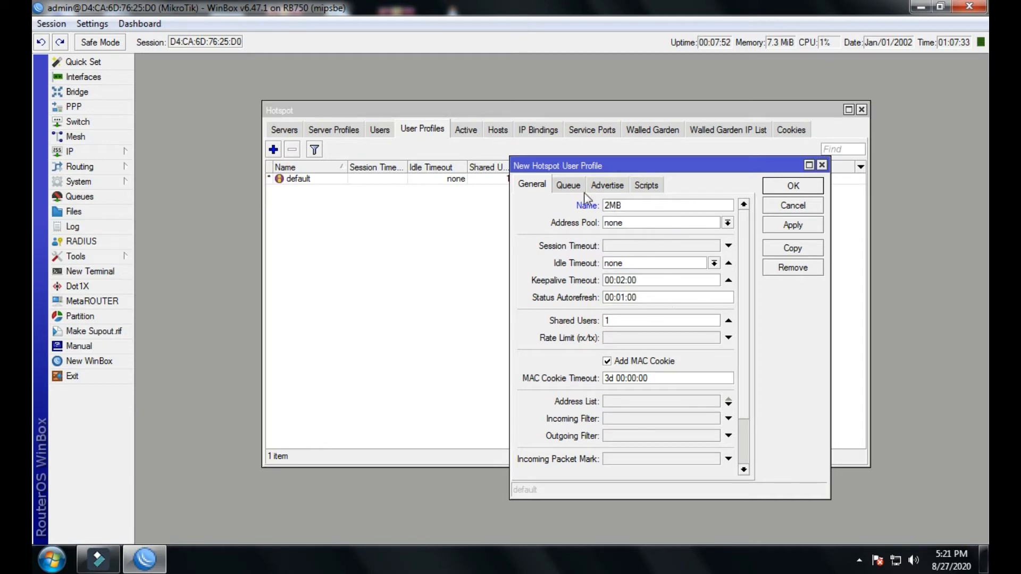
drag(573, 169, 481, 131)
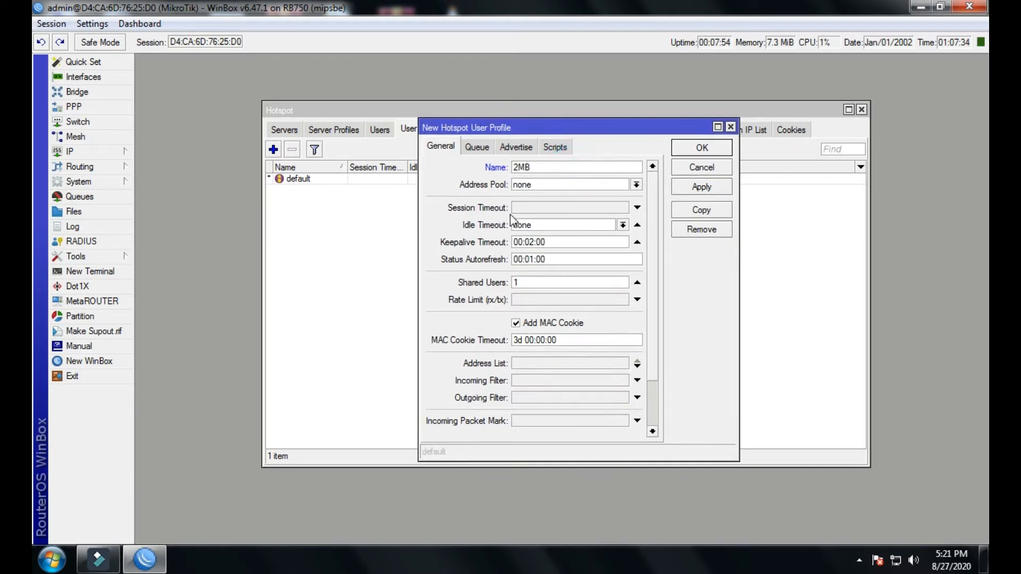
click(540, 298)
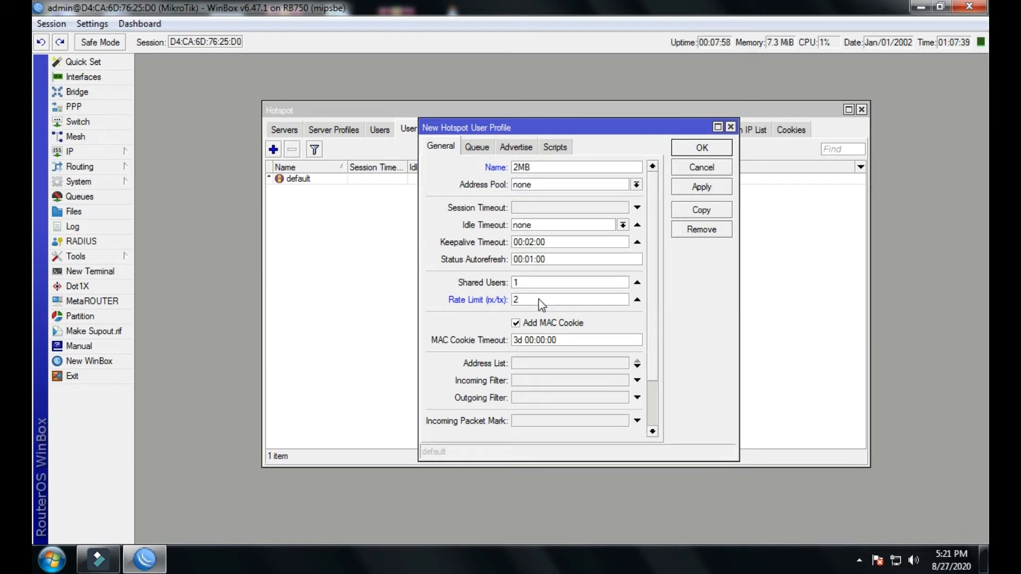
text(2M/2M)
drag(543, 299, 514, 298)
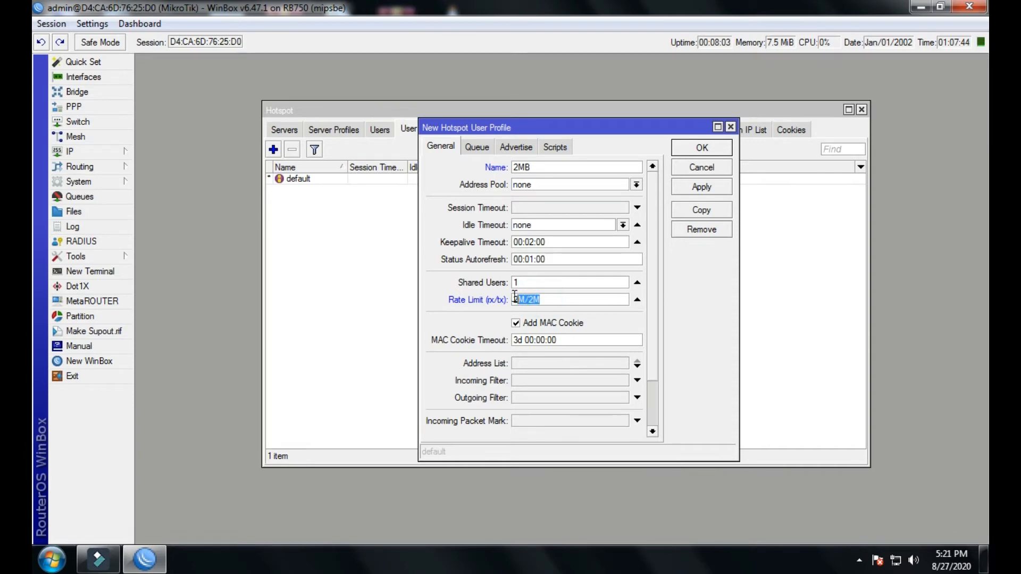
click(691, 187)
Step: Copy the 2MB user profile as 4MB, set its rate limit to 4M/4M, and save both profiles
click(695, 208)
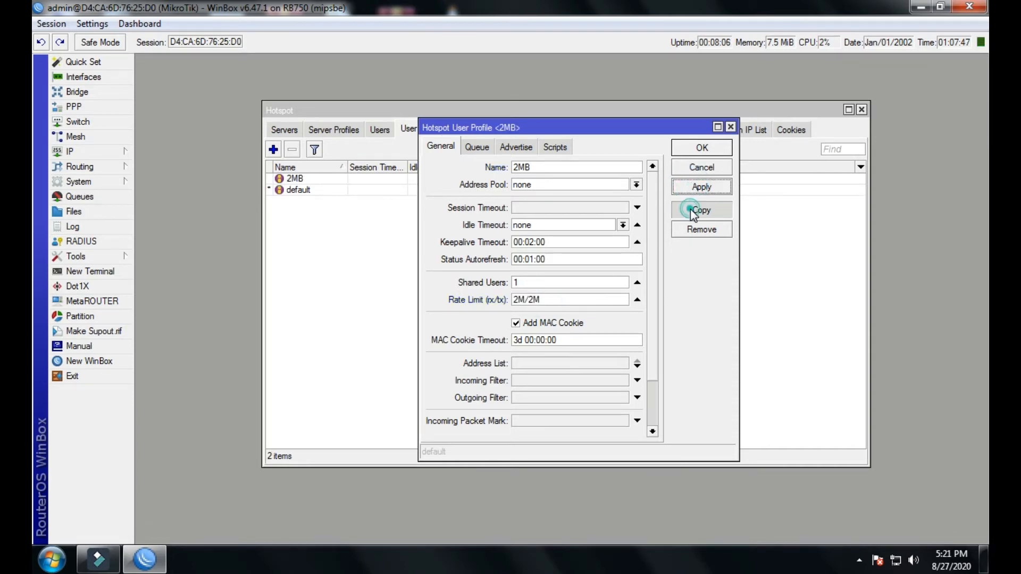
click(654, 217)
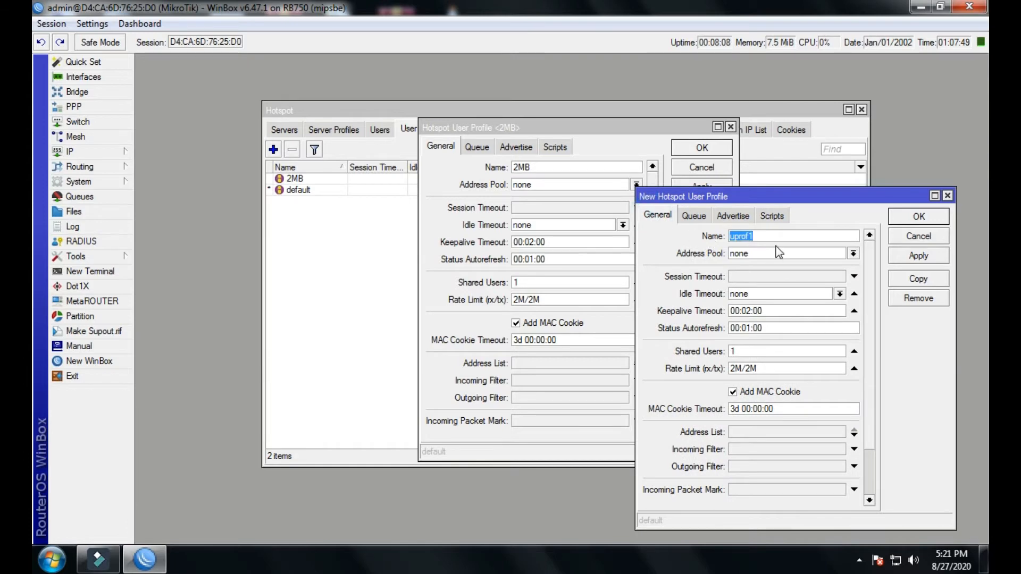
text(4MB)
click(736, 368)
key(BackSpace)
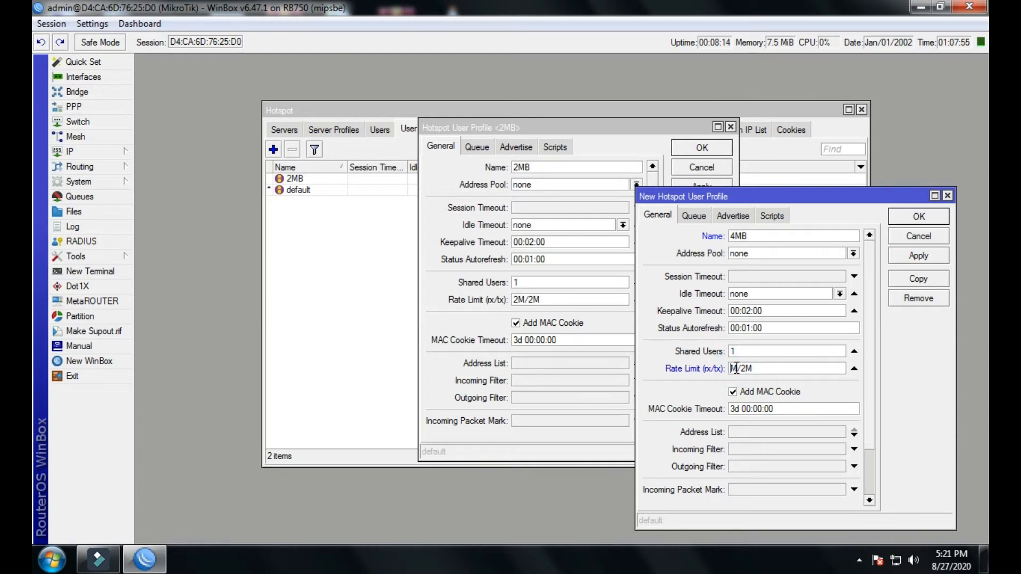
text(4)
click(751, 369)
key(BackSpace)
text(4)
click(906, 256)
click(906, 218)
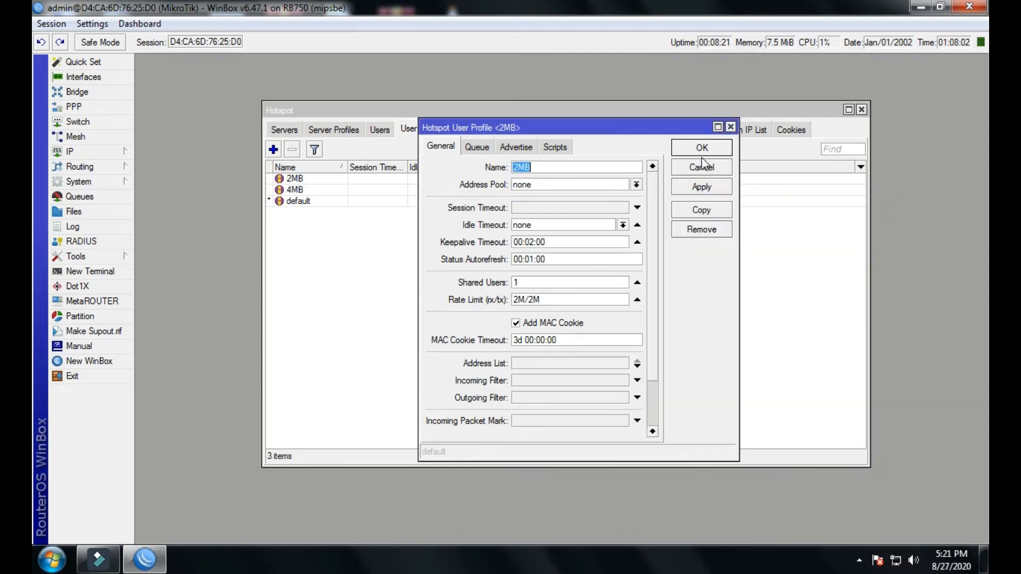
click(702, 150)
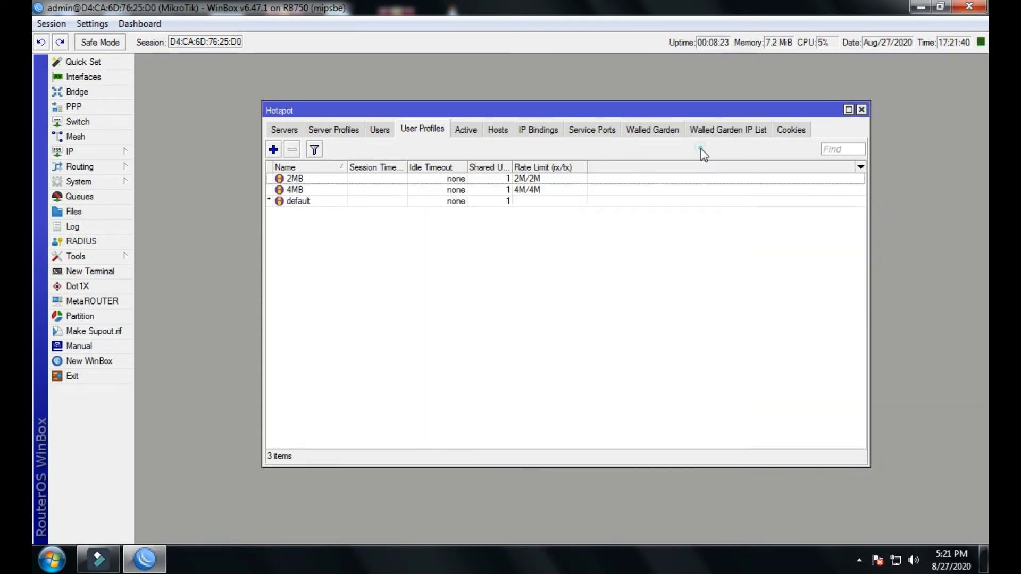
Step: Review the default user profile and the hotspot's active users and hosts lists
double_click(436, 201)
click(731, 127)
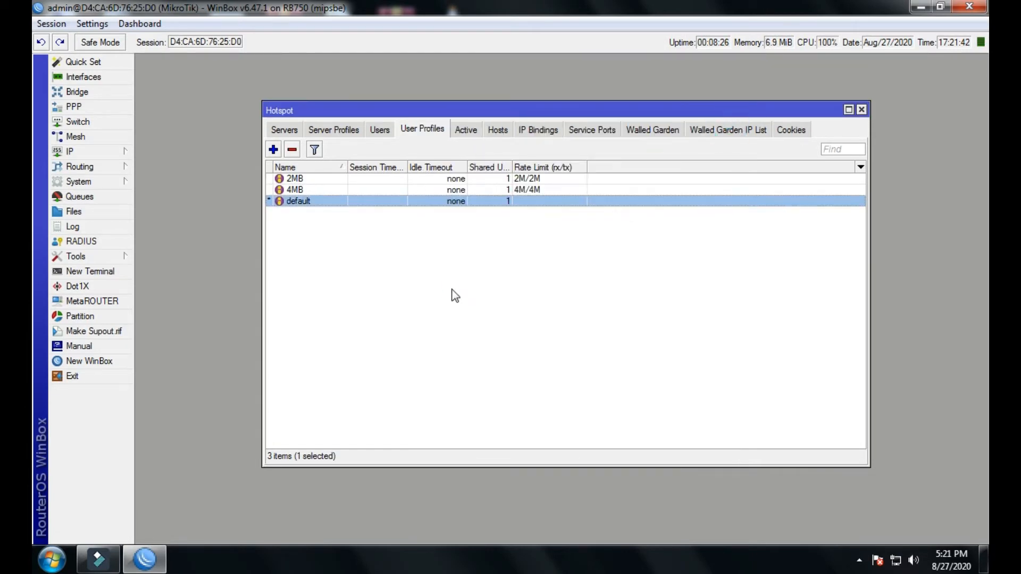
click(453, 291)
click(464, 129)
click(498, 130)
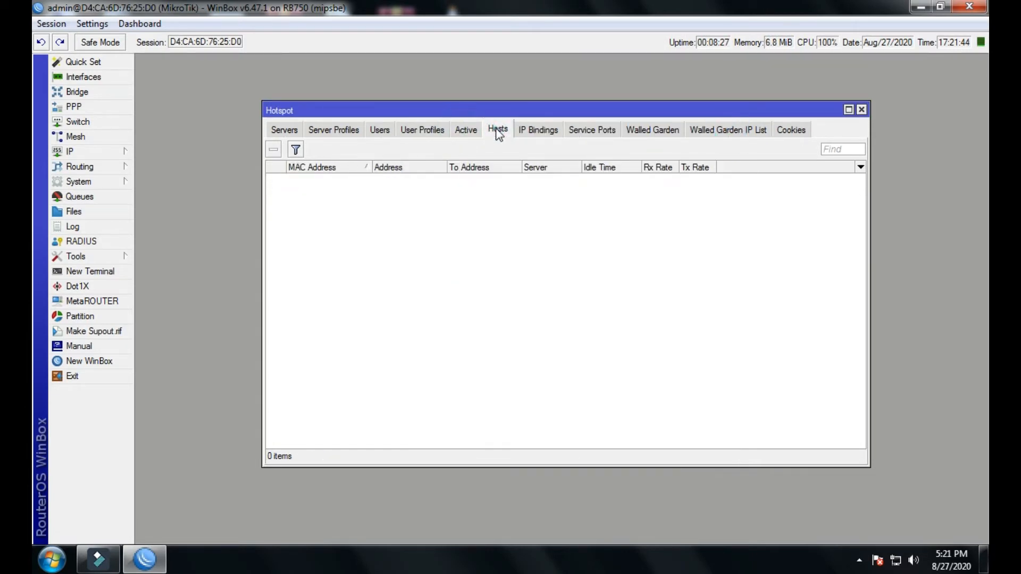
click(462, 132)
click(422, 130)
Step: Delete the admin user from the hotspot user list
click(380, 130)
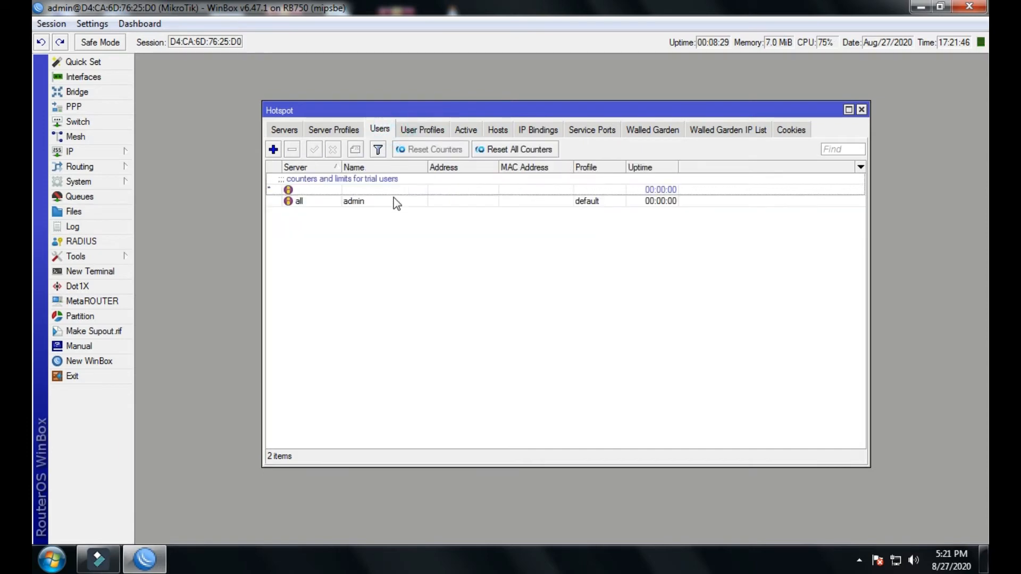
click(355, 201)
click(292, 150)
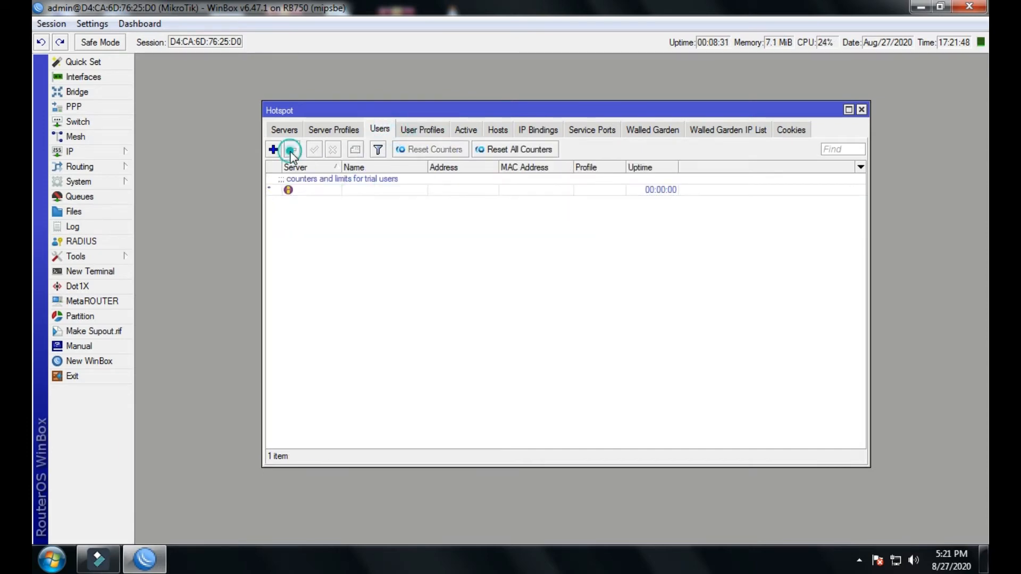
Step: Add a hotspot user named 7 on server hotspot1 with a user password and the default profile, and close the hotspot settings
click(273, 150)
click(455, 216)
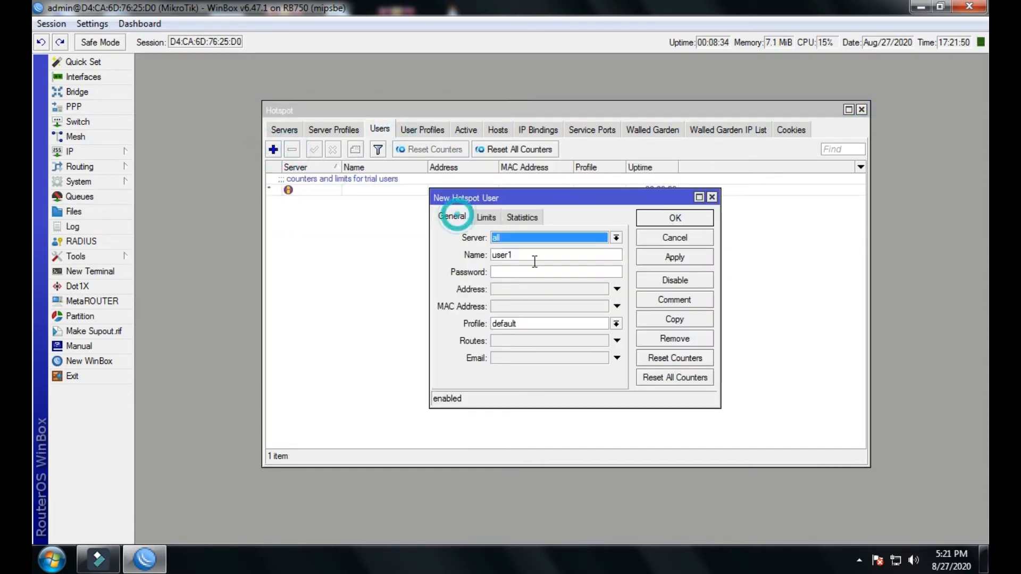
click(547, 237)
click(524, 253)
click(553, 259)
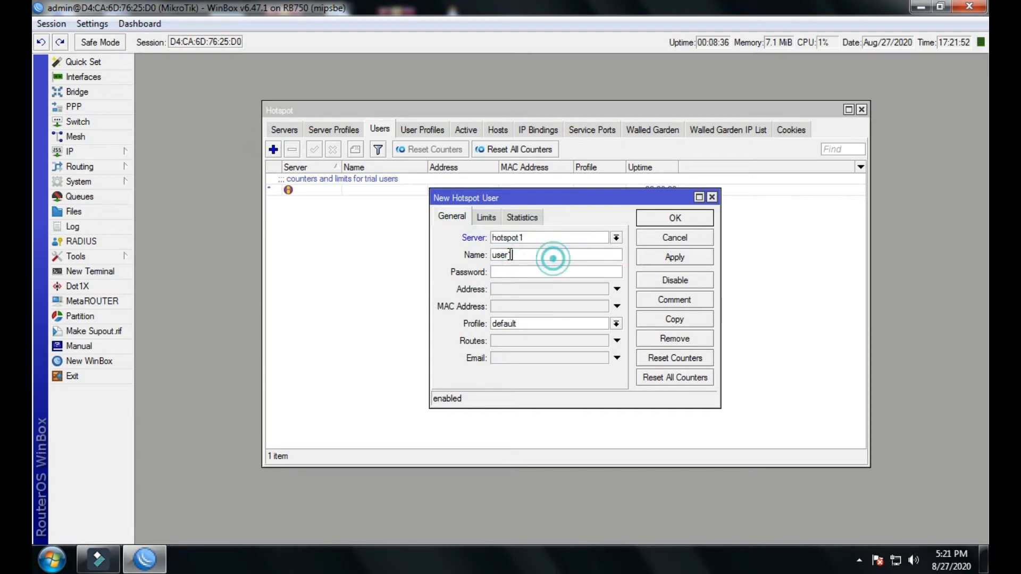
double_click(511, 254)
text(7)
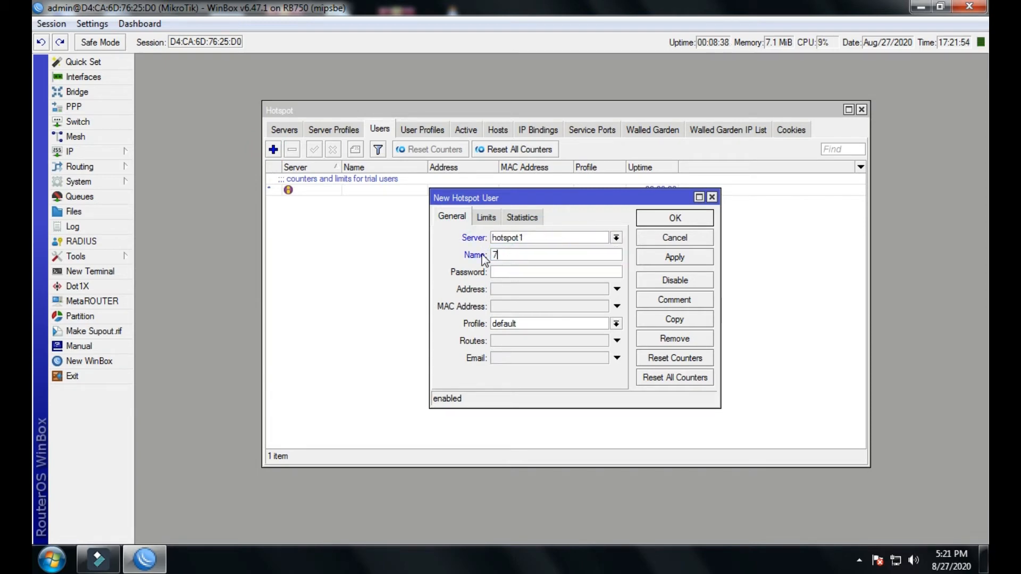
click(502, 271)
click(616, 324)
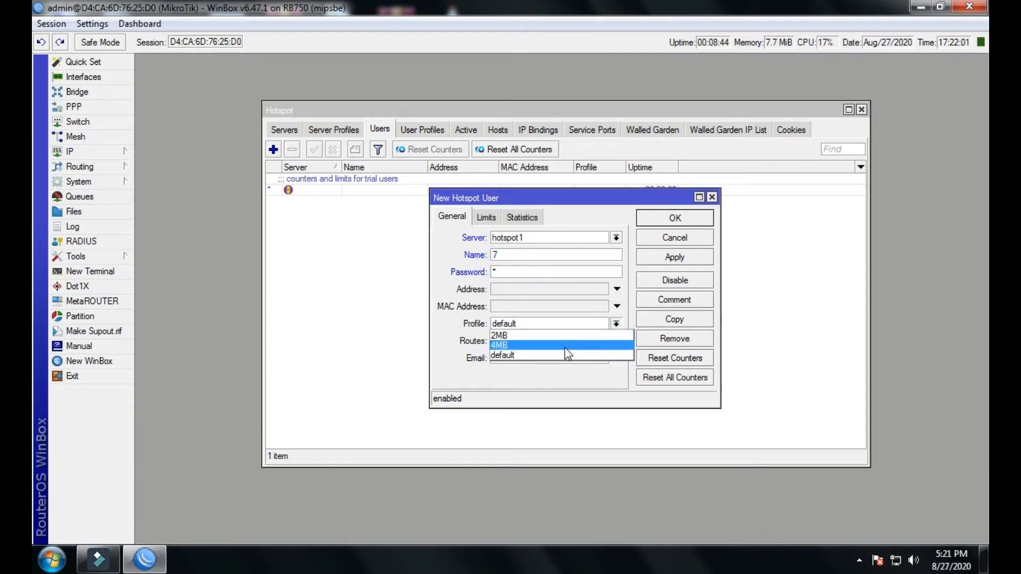
click(502, 356)
click(671, 258)
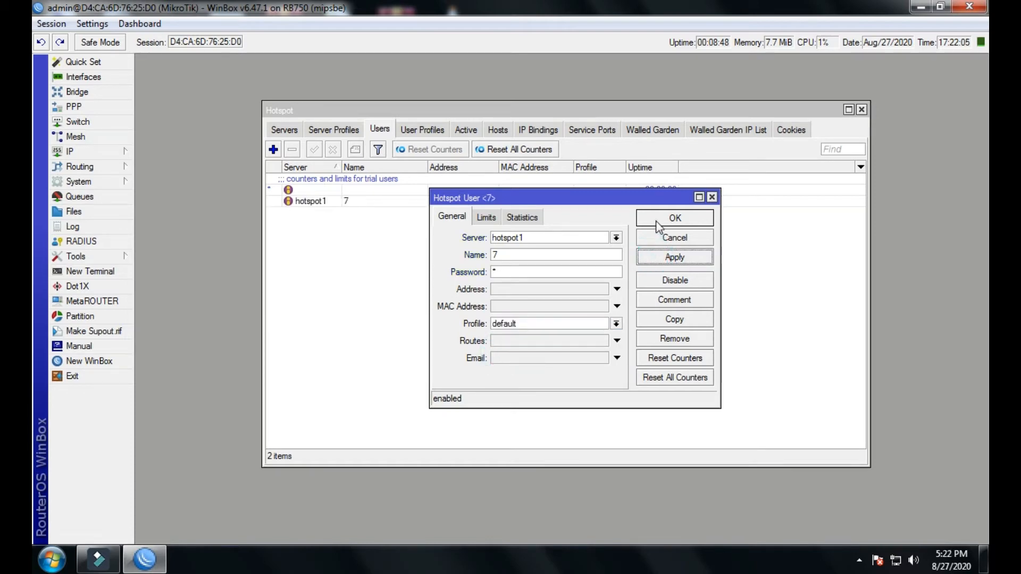
click(659, 225)
click(861, 109)
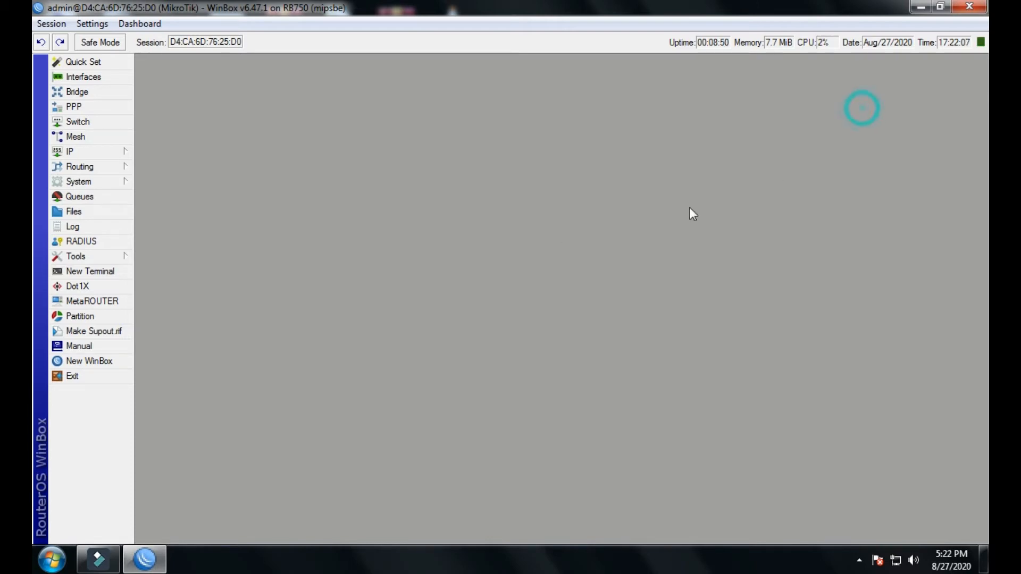
Step: Create a new IP pool with the address range 192.168.78.2-192.168.78.254
click(67, 159)
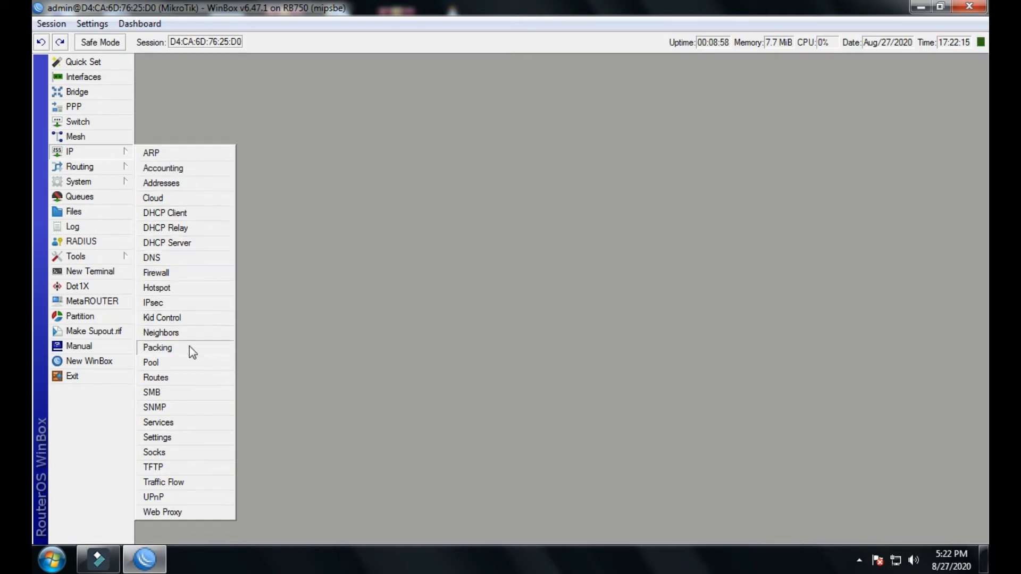
click(151, 364)
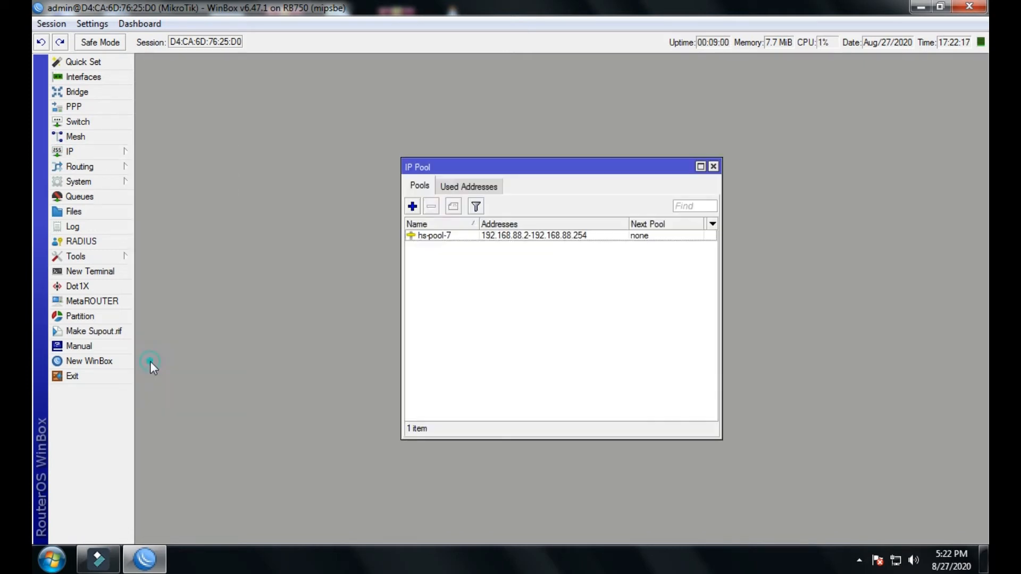
drag(565, 166, 540, 112)
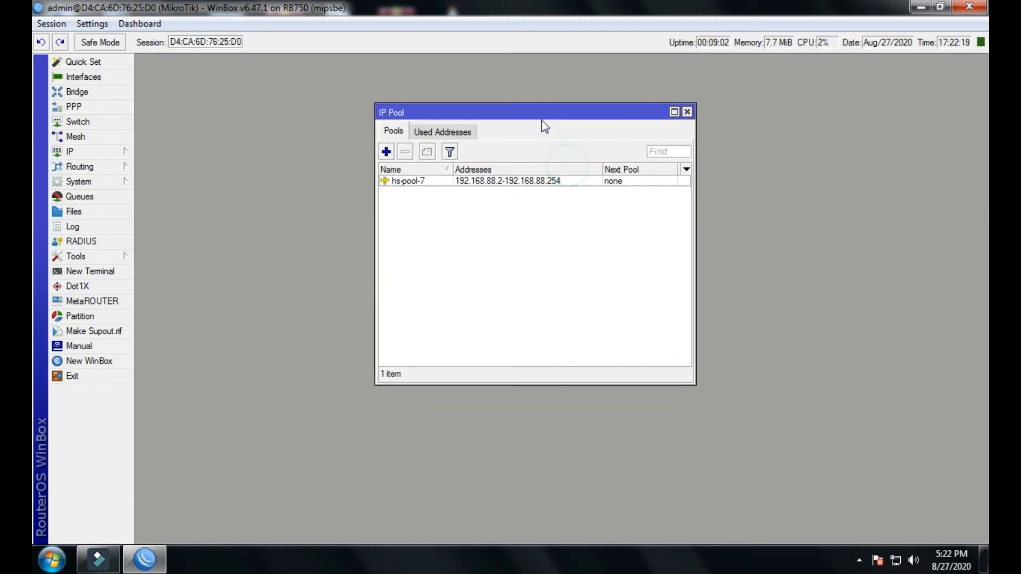
click(385, 153)
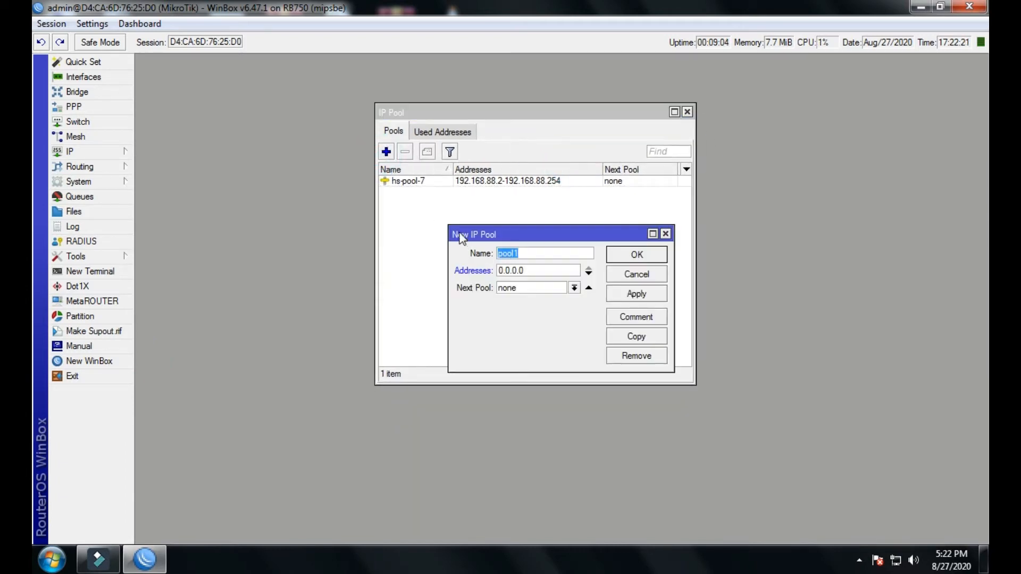
drag(445, 227, 293, 198)
drag(422, 368, 420, 414)
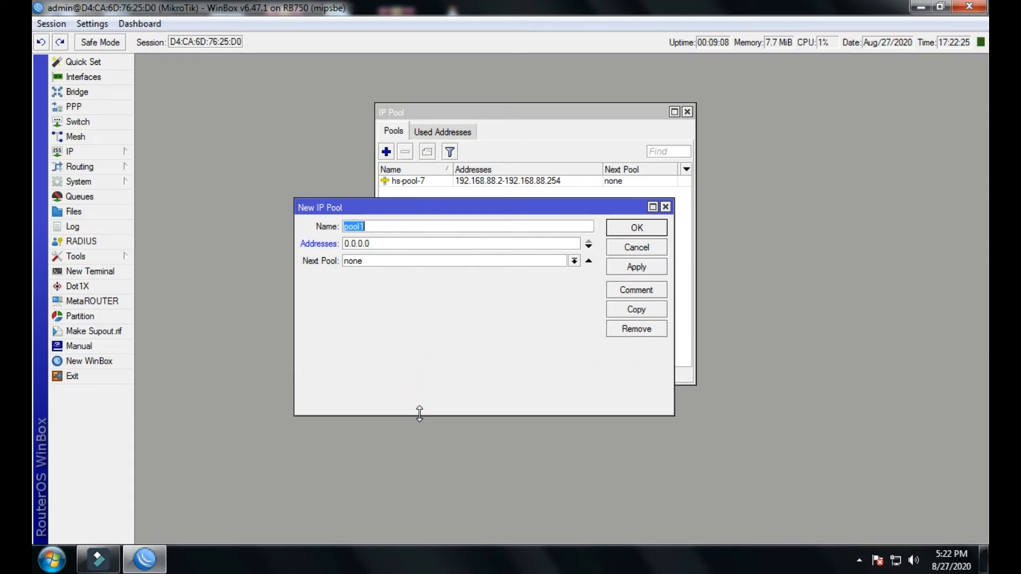
double_click(436, 243)
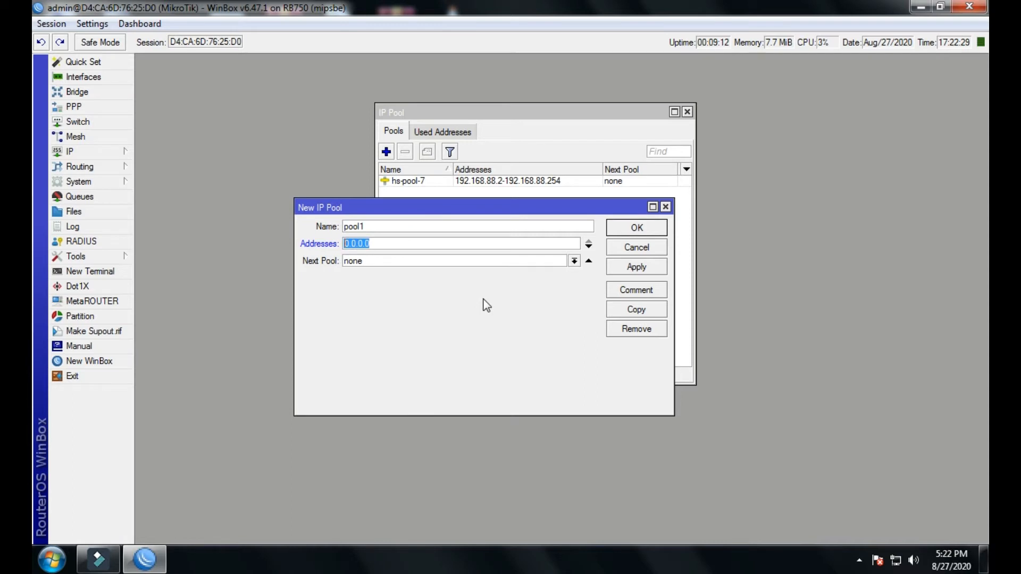
text(192.168.)
key(BackSpace)
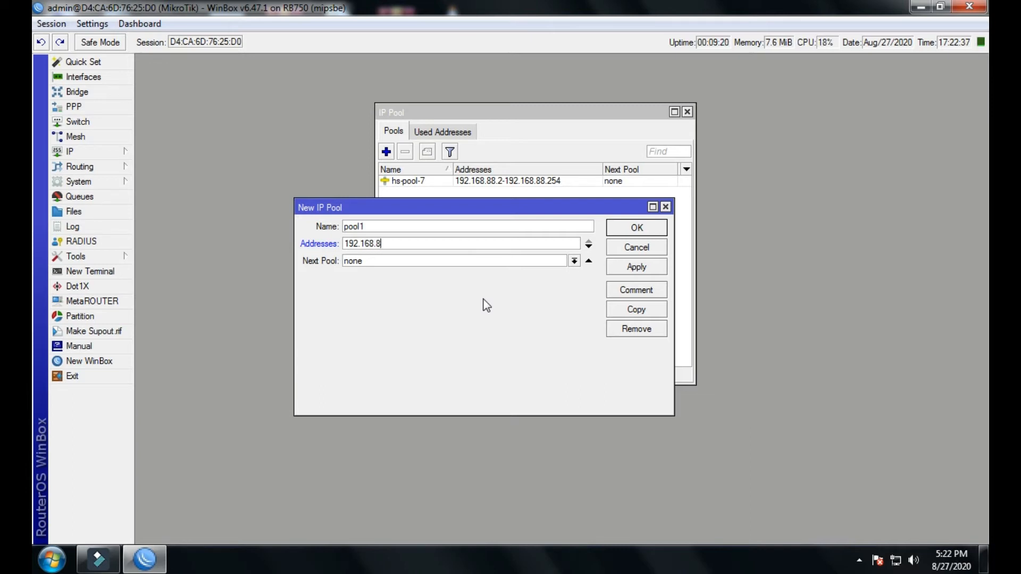
text(7)
text(-1)
text(92.168.78.2)
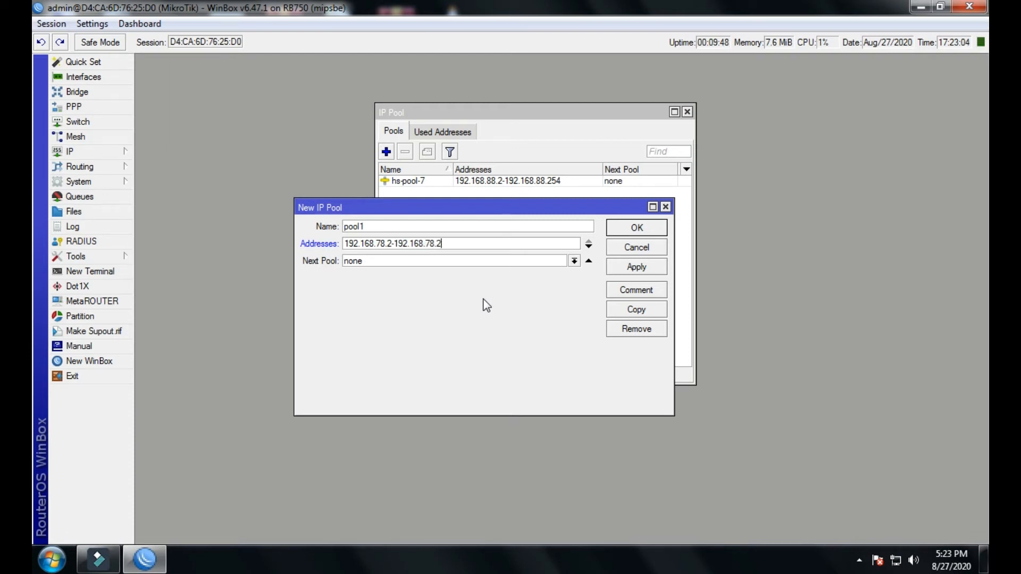
text(4)
Step: Check the start and end addresses of the new pool's range
drag(463, 244, 340, 248)
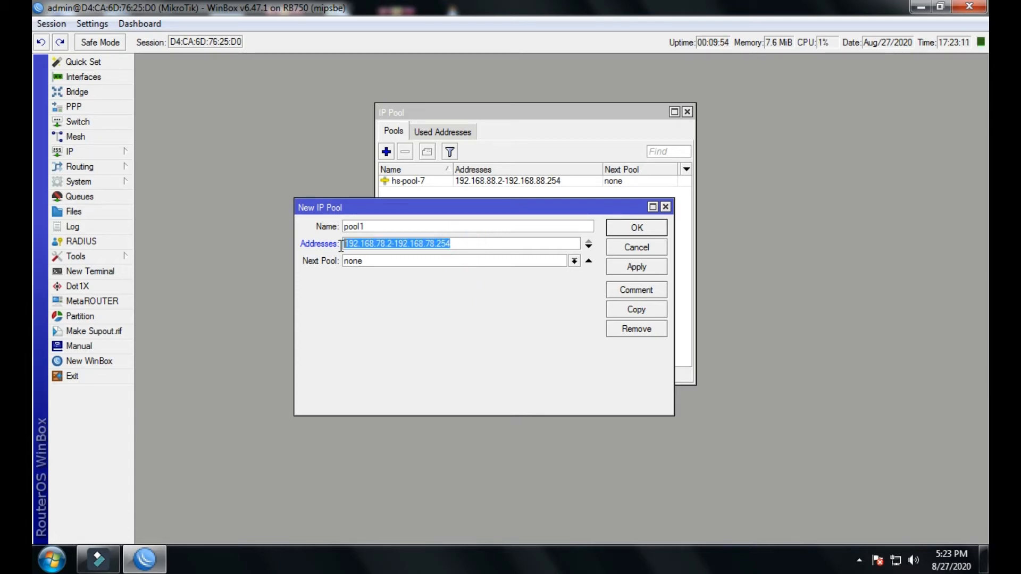
click(391, 241)
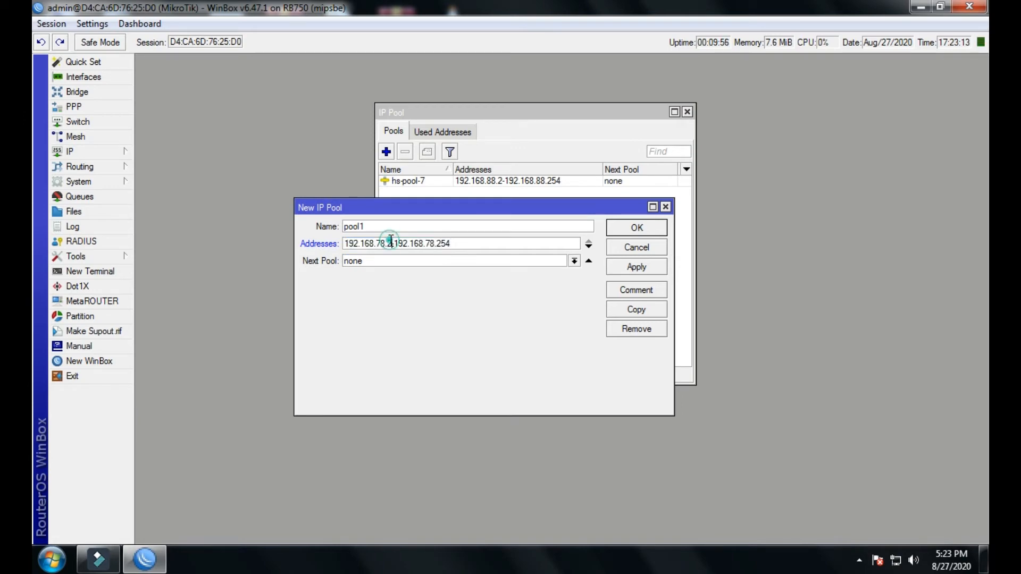
double_click(389, 242)
click(389, 242)
double_click(438, 242)
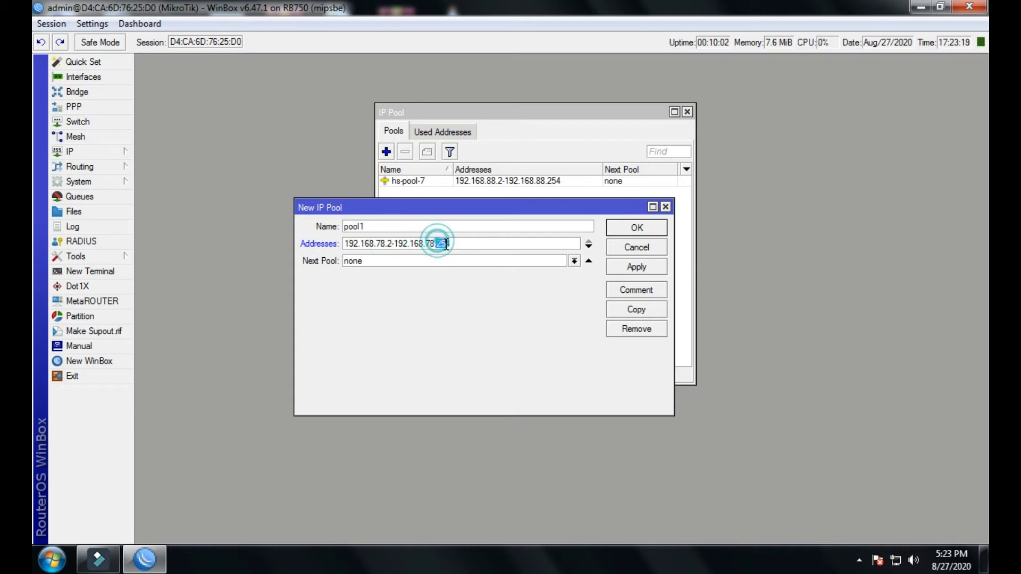
click(463, 244)
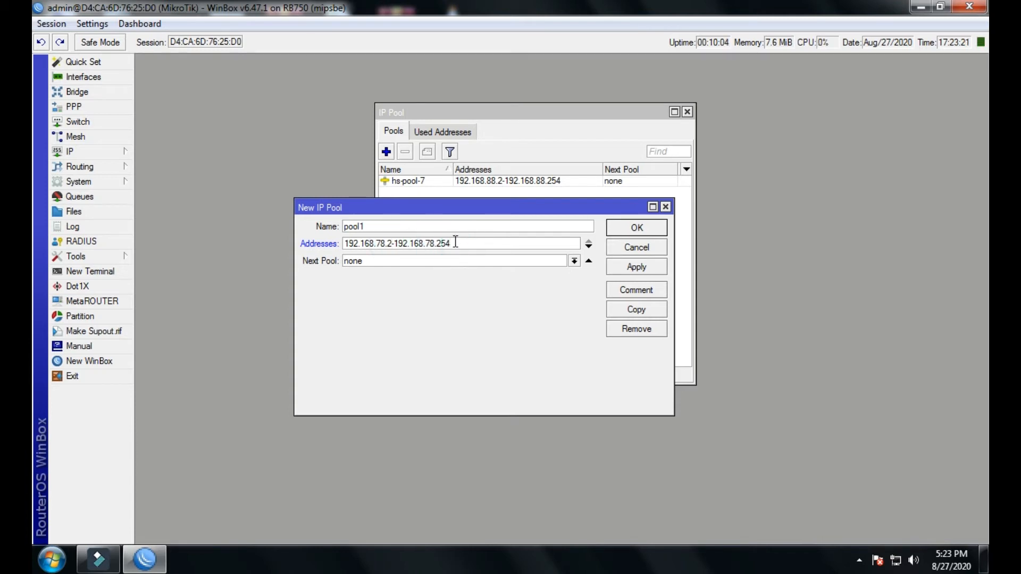
double_click(449, 243)
click(451, 243)
Step: Name the new pool PPPOE, save it, and close the IP pool list
double_click(452, 228)
text(PPPOE)
click(633, 268)
click(630, 227)
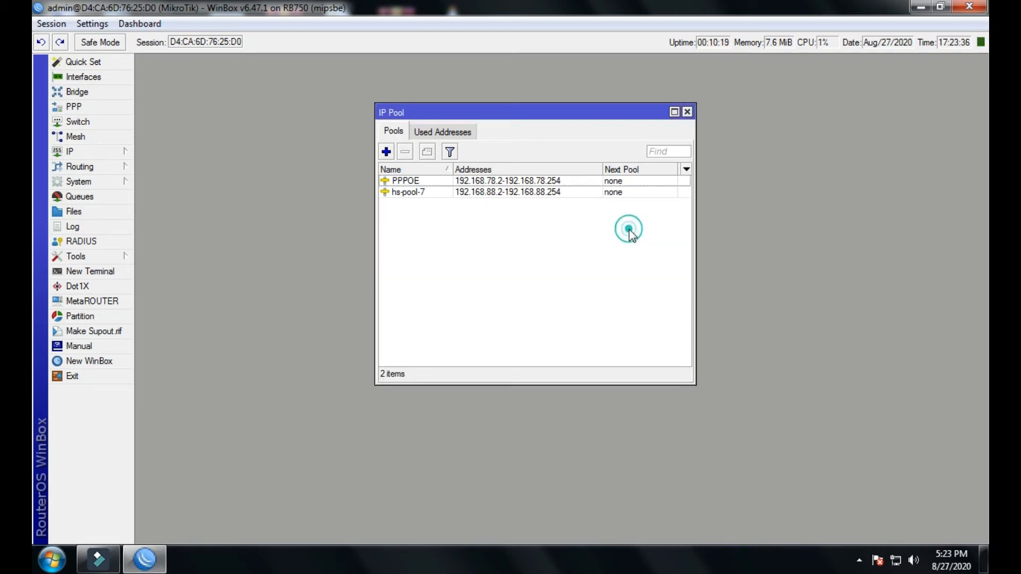
click(416, 193)
click(417, 181)
click(414, 216)
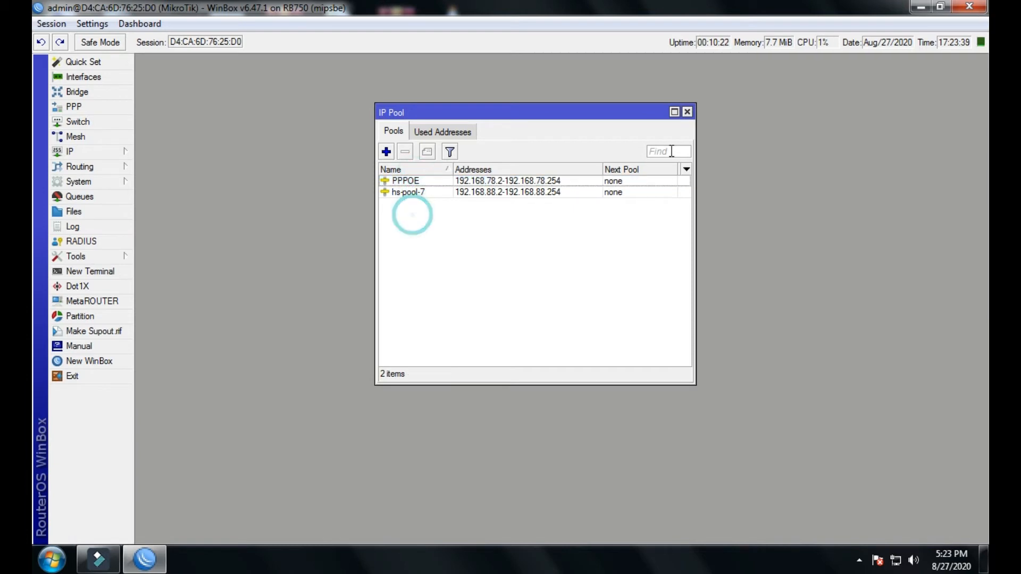
click(687, 112)
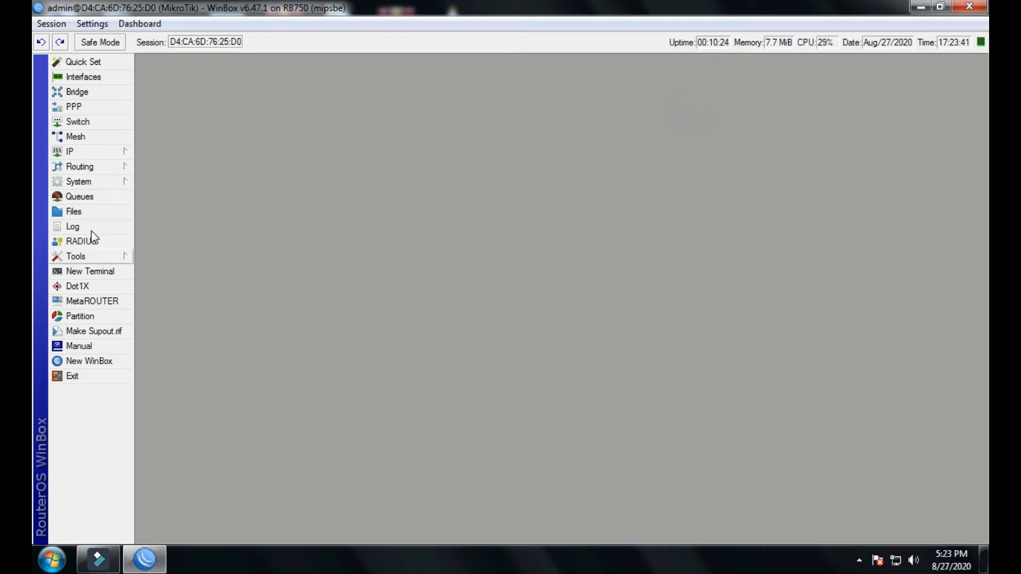
Step: Open the masquerade hotspot network rule in the firewall's NAT rules and dismiss the Windows activation window
click(87, 154)
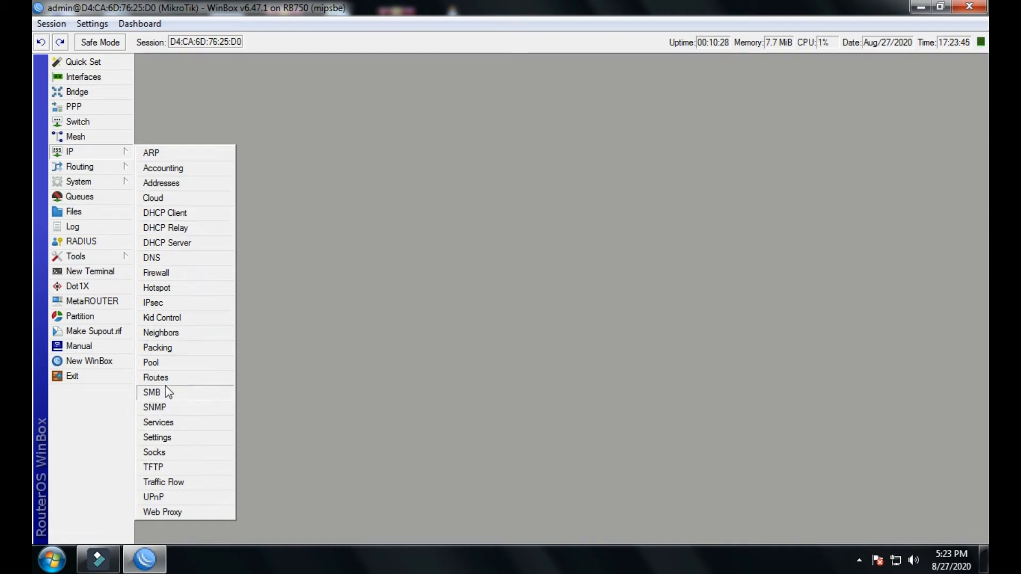
click(160, 276)
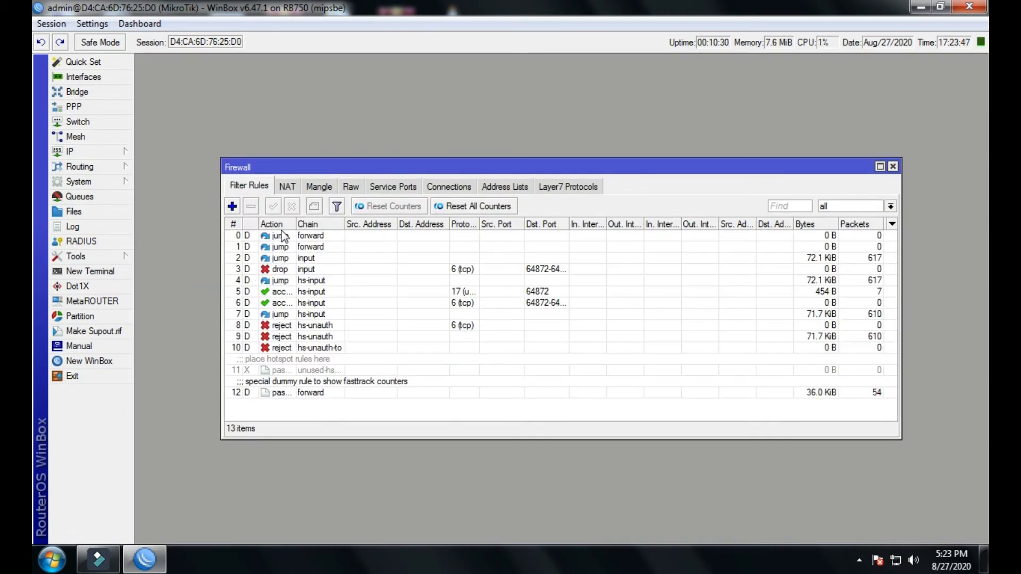
drag(357, 166, 358, 138)
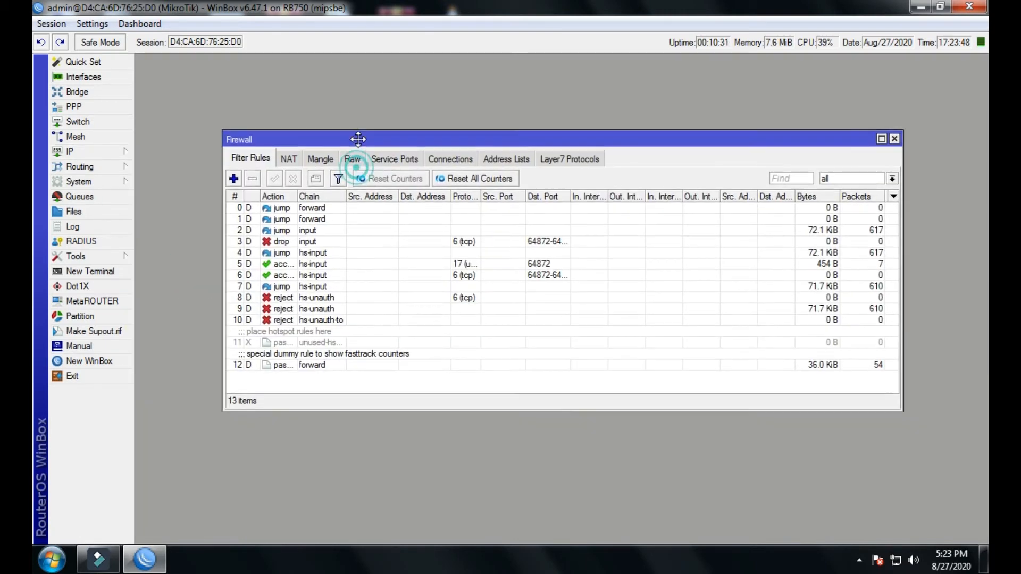
click(289, 158)
scroll(365, 315, down, 1)
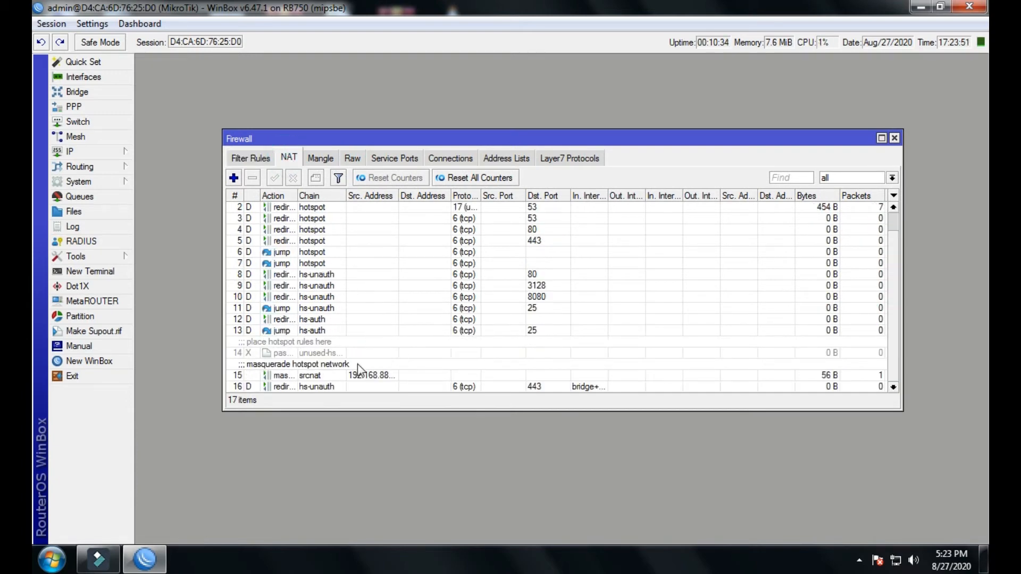
click(281, 374)
double_click(282, 369)
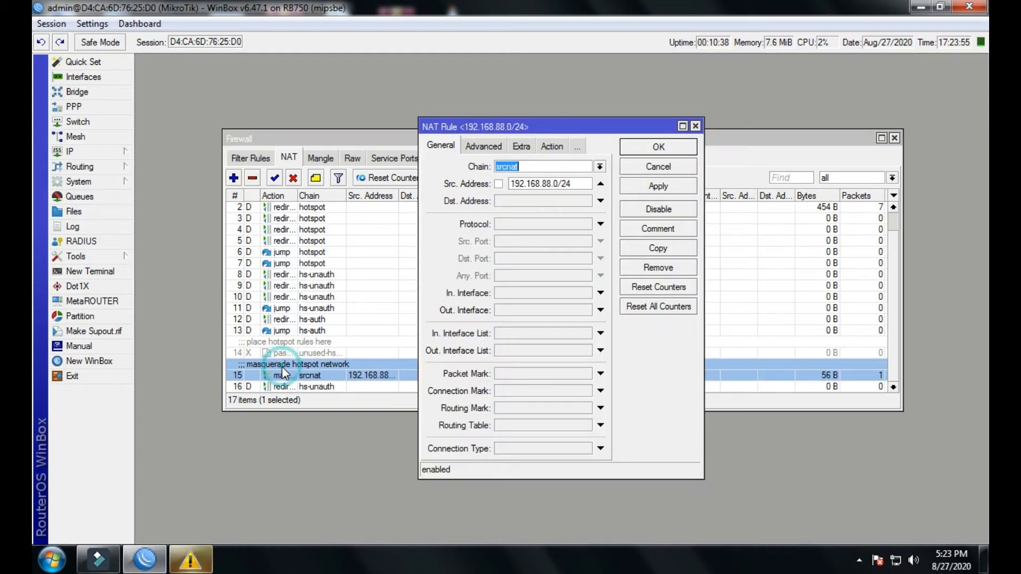
right_click(196, 558)
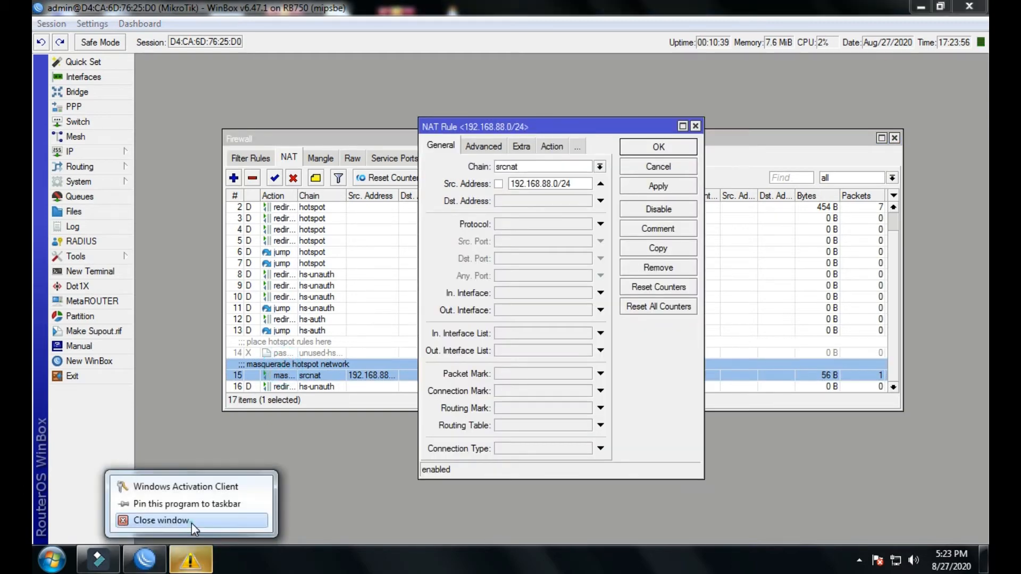
click(192, 523)
Step: Copy the masquerade rule with source address 192.168.78.0/24, and save both NAT rules
click(638, 248)
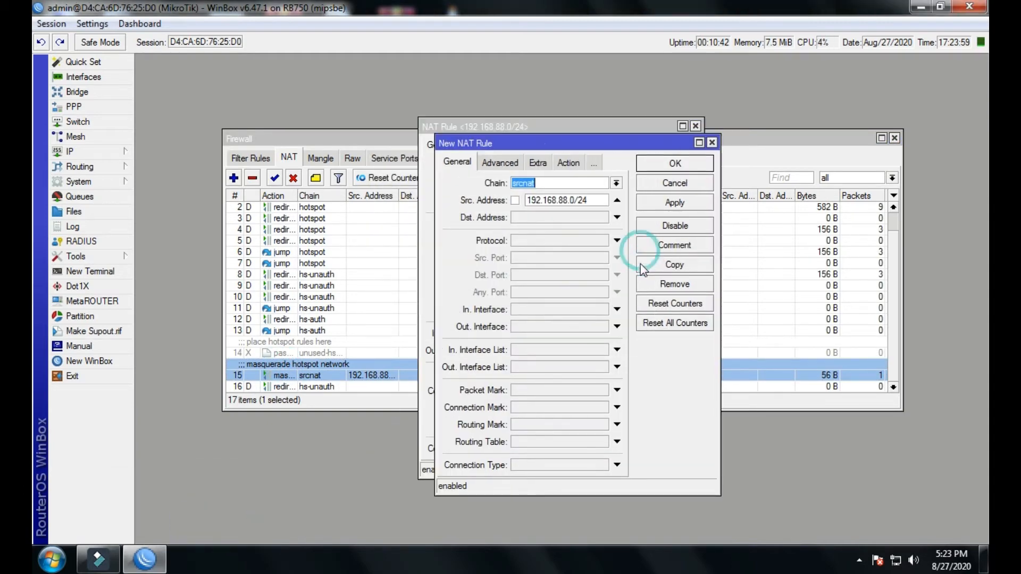
click(561, 199)
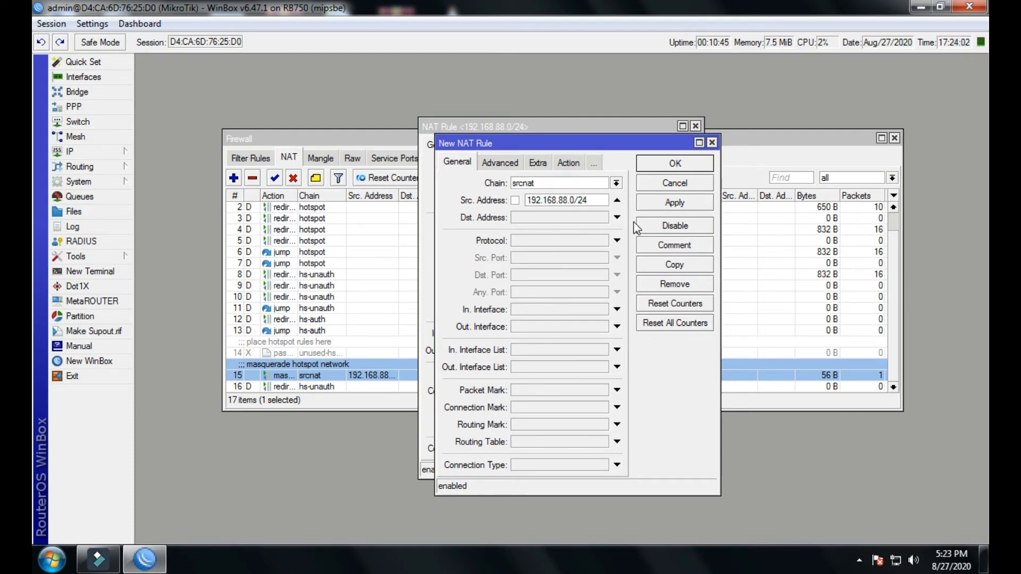
key(BackSpace)
text(7)
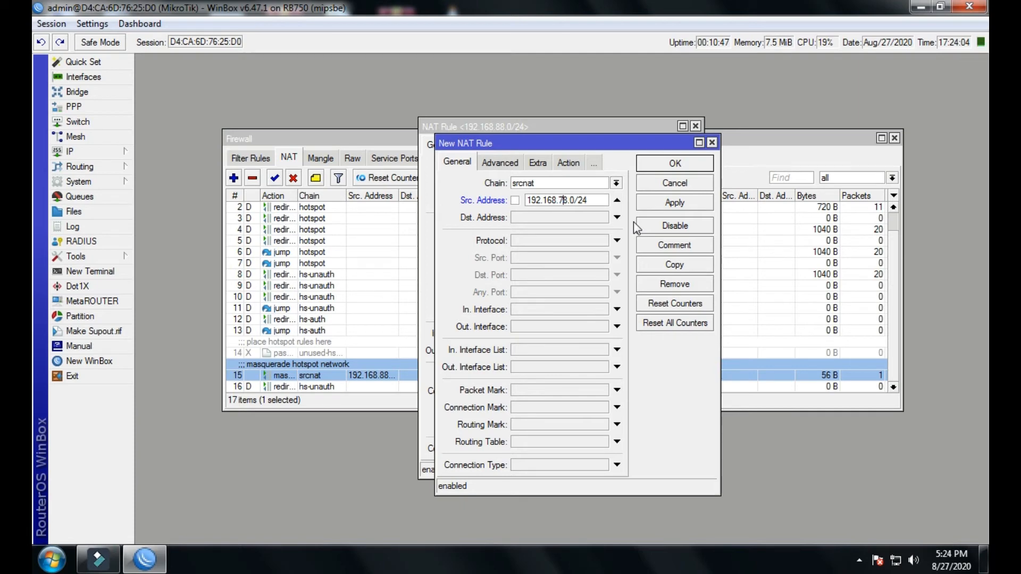
click(652, 203)
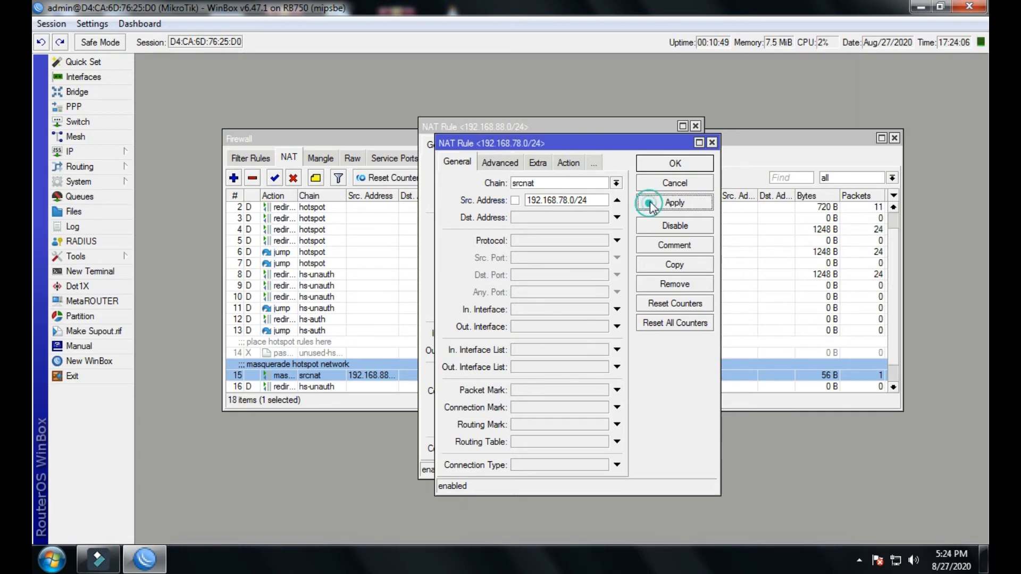
click(646, 161)
click(646, 157)
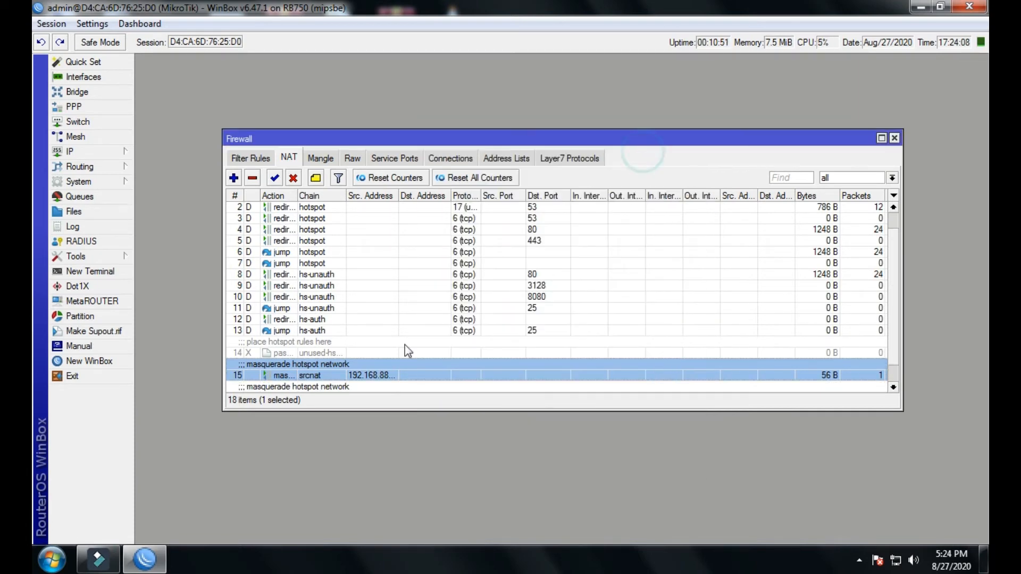
Step: Compare the original and copied masquerade rules in the NAT list, and close the firewall settings
scroll(404, 345, down, 1)
click(303, 361)
click(297, 353)
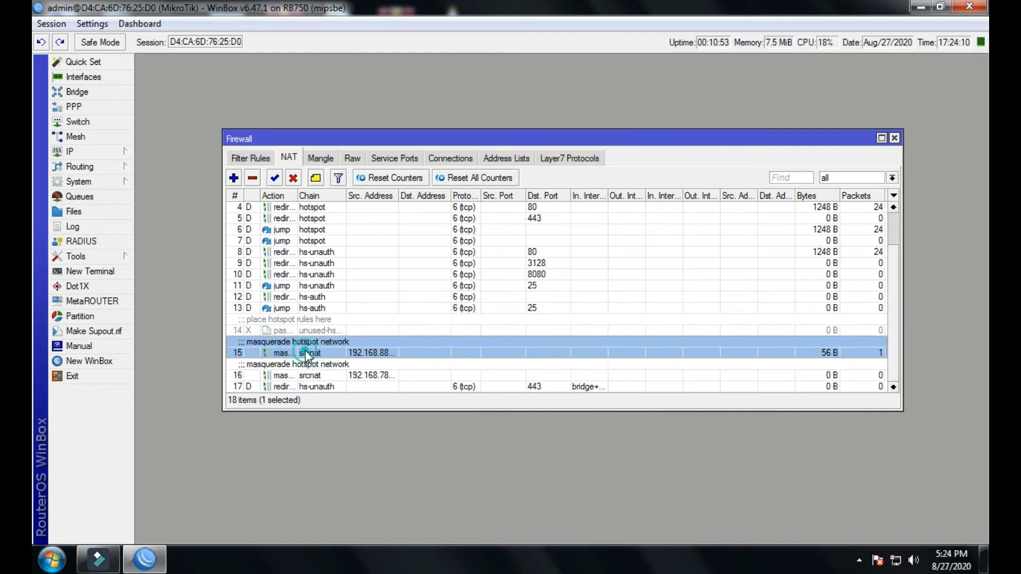
click(304, 378)
click(328, 350)
click(321, 375)
click(346, 351)
click(334, 375)
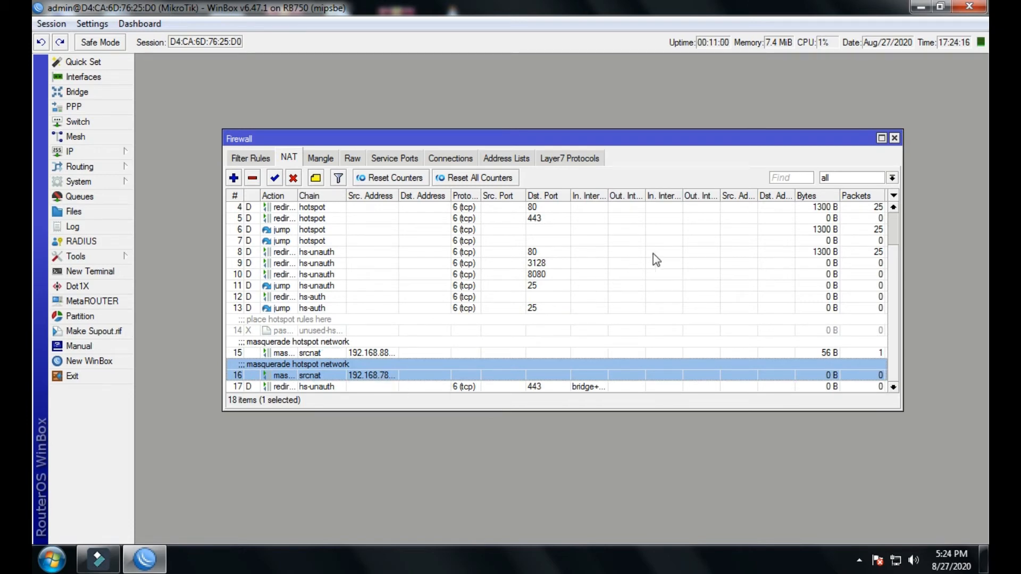
click(893, 138)
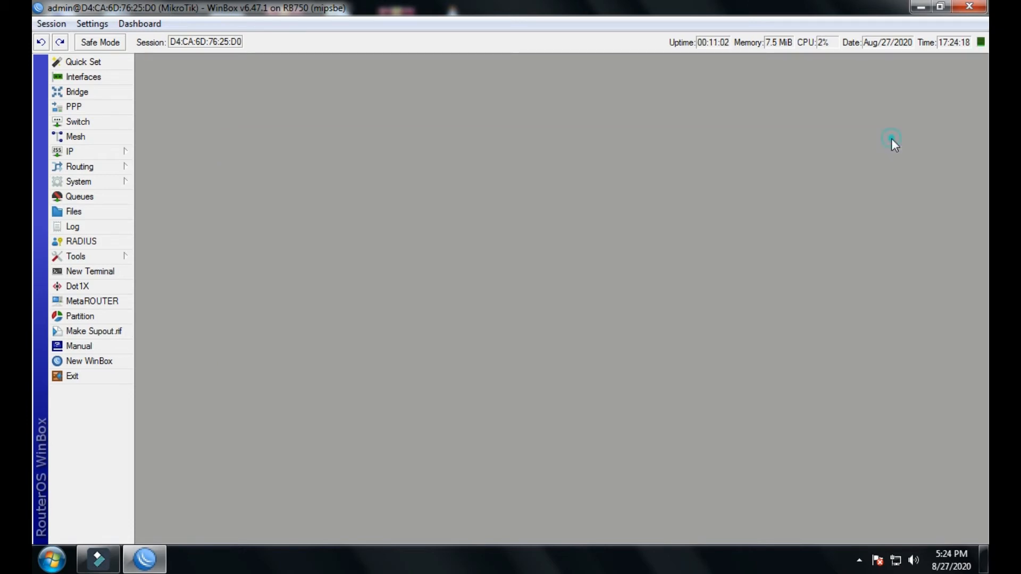
Step: Add a new PPPoE server service named PPPOE on the bridge+LANS interface
click(74, 107)
drag(257, 163, 289, 156)
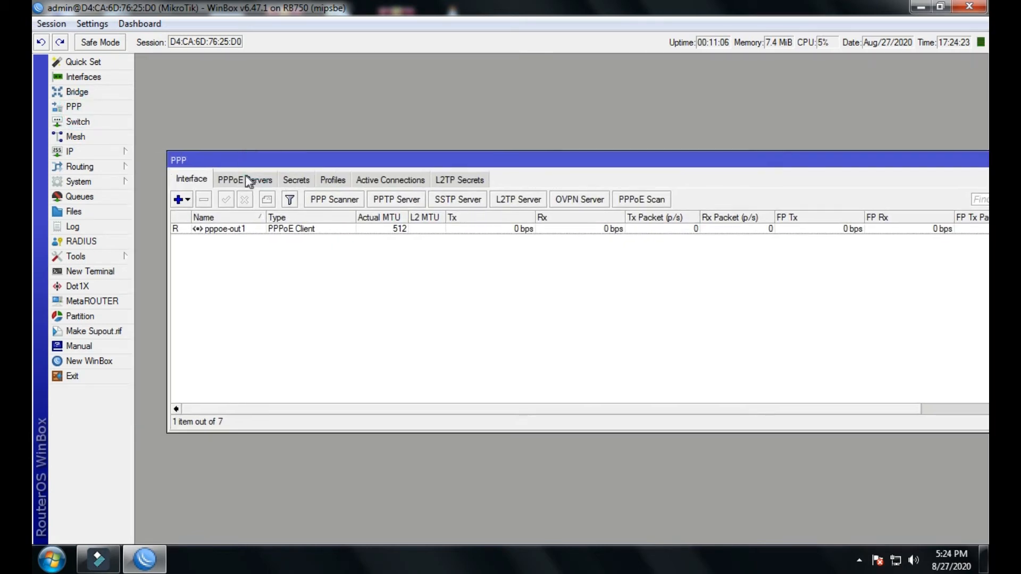
click(234, 186)
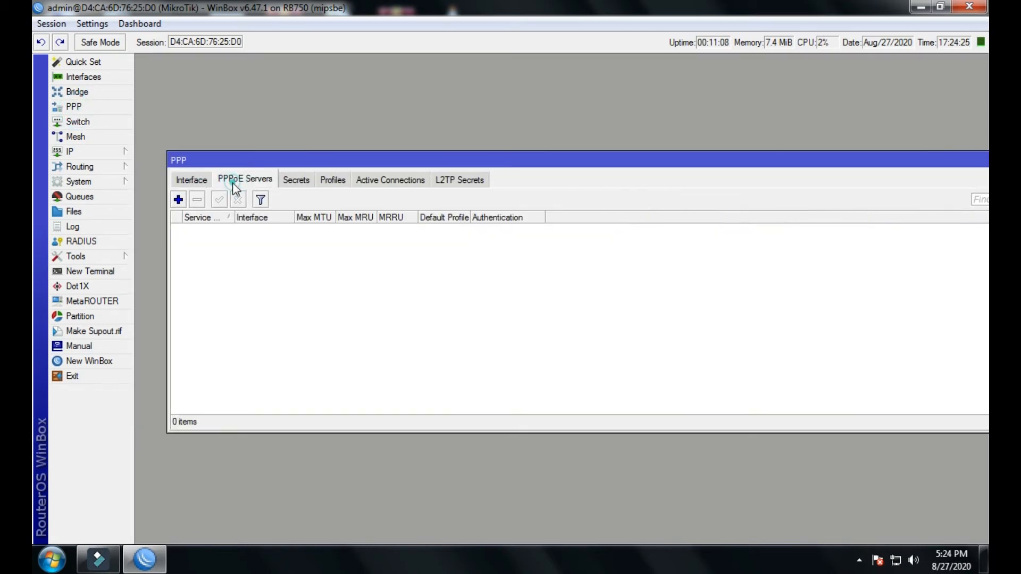
click(178, 201)
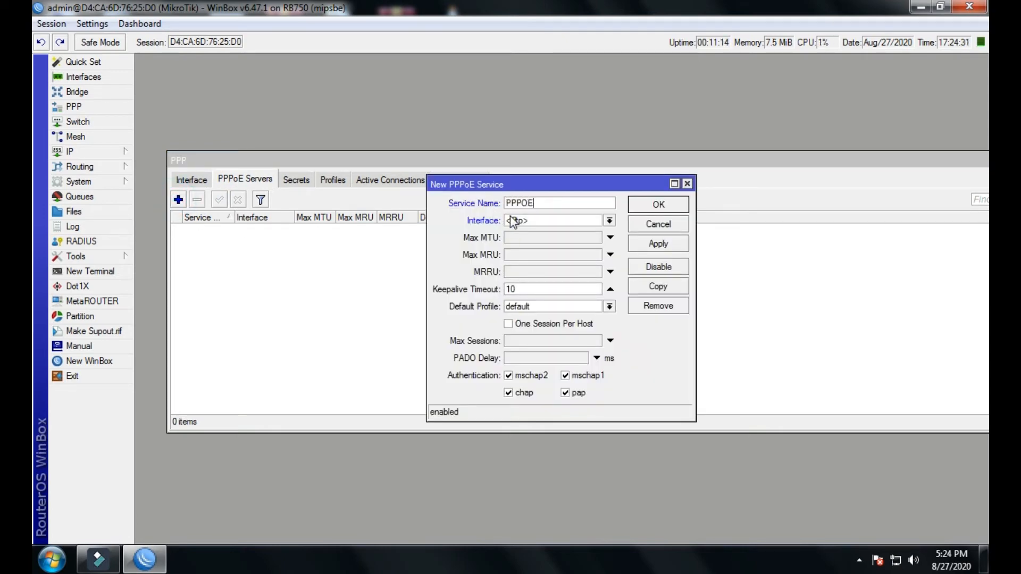
click(607, 222)
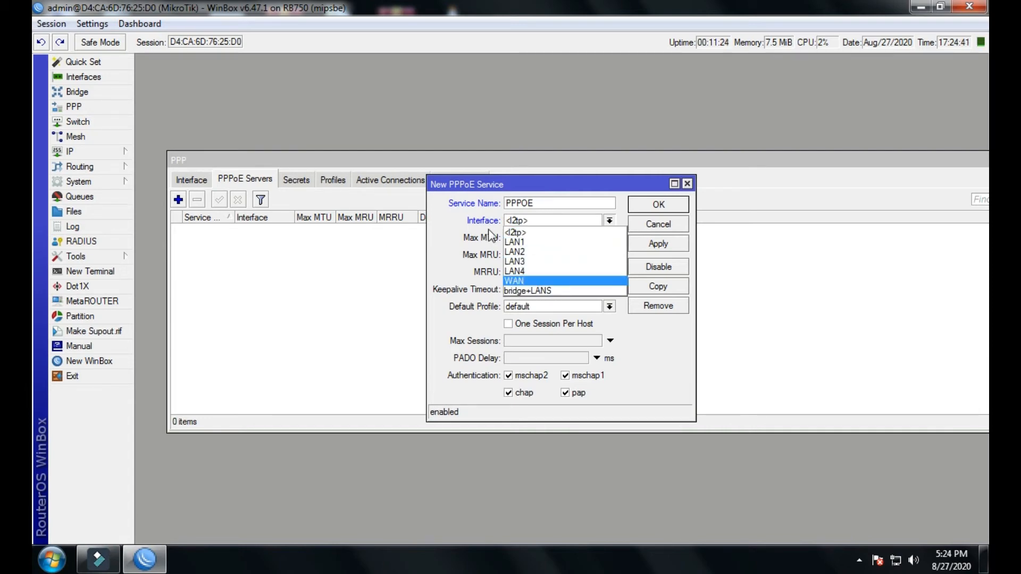
click(526, 290)
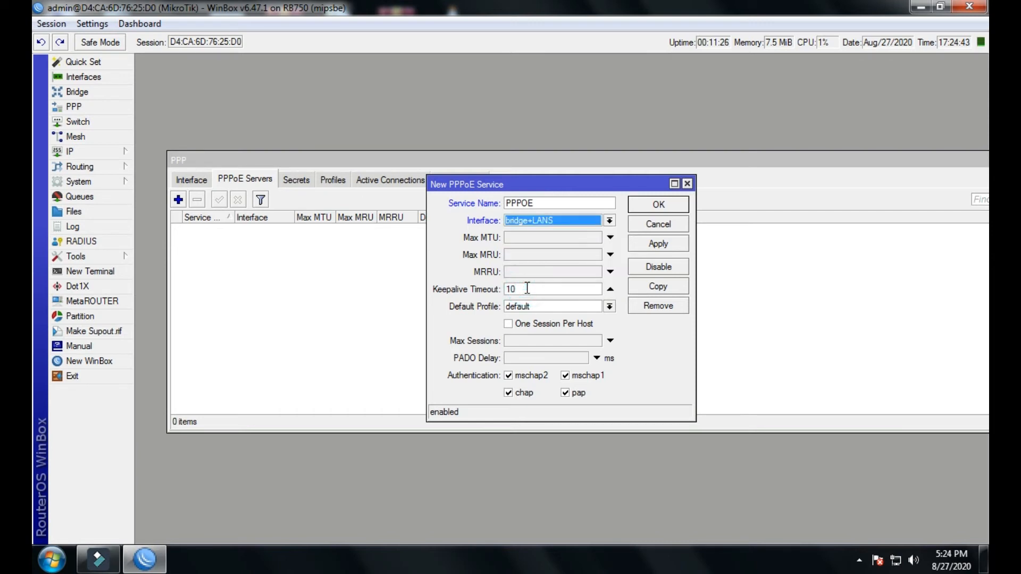
Step: Set the service's Max MTU and Max MRU to 512 and MRRU to 1500, allow one session per host, and save it
click(524, 238)
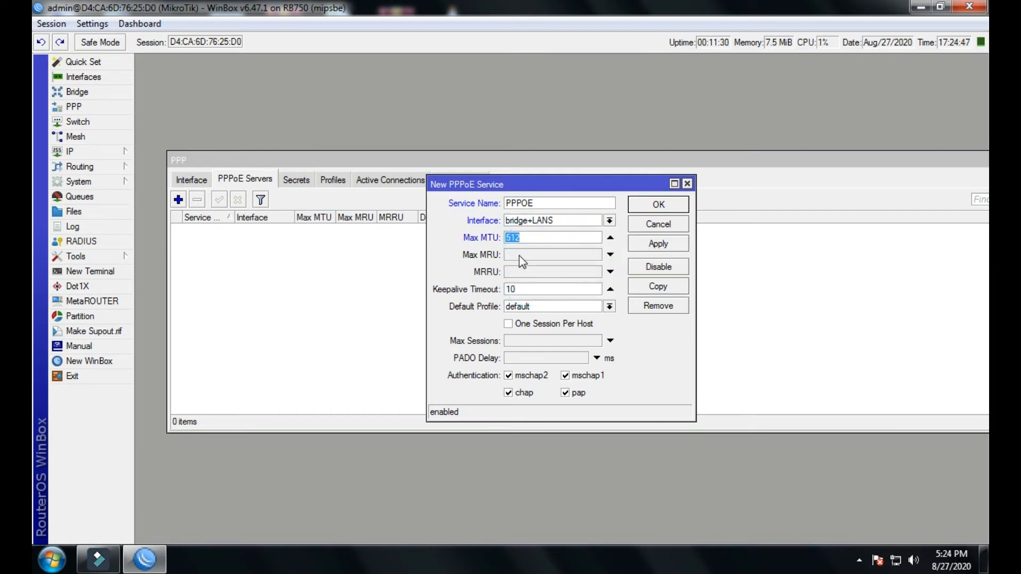
click(519, 255)
click(519, 272)
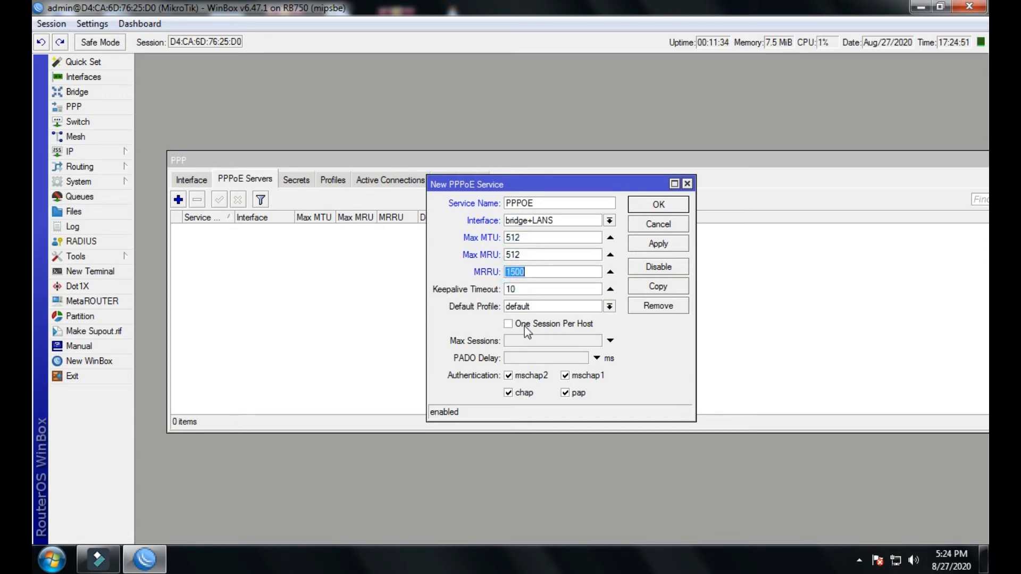
click(509, 324)
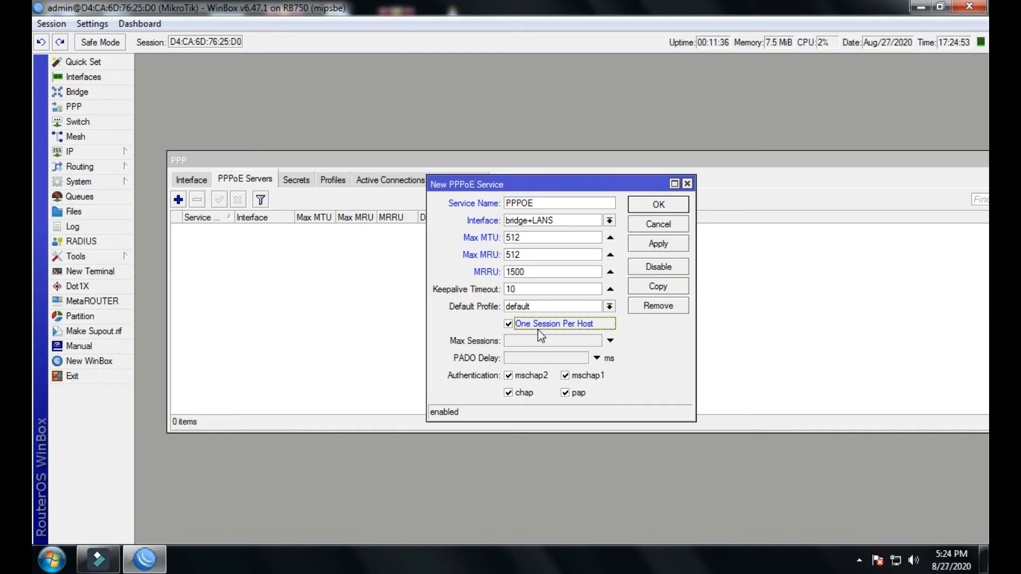
click(658, 244)
click(658, 205)
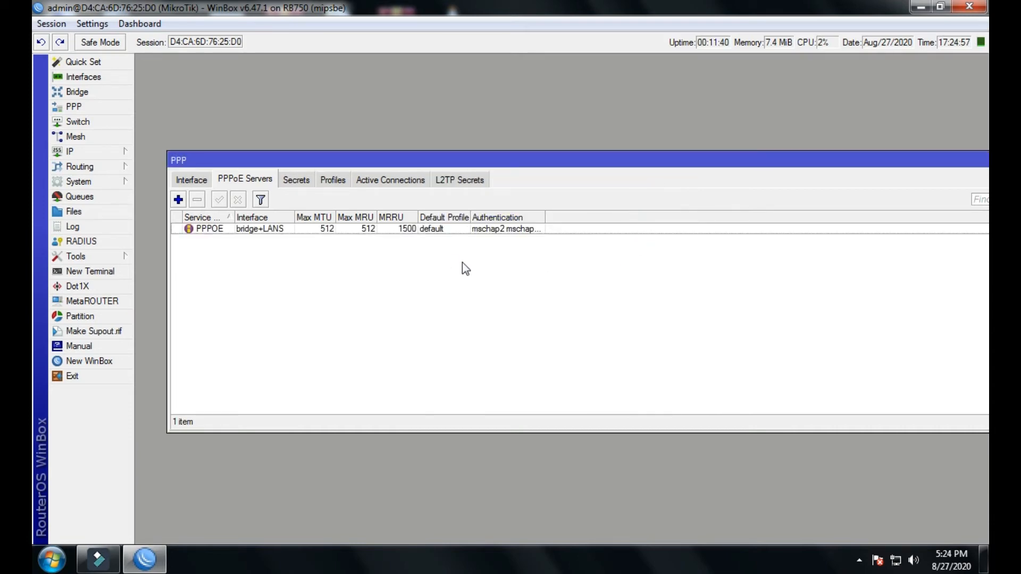
Step: Open the default PPP profile and set its local address to 192.168.78.1
click(295, 178)
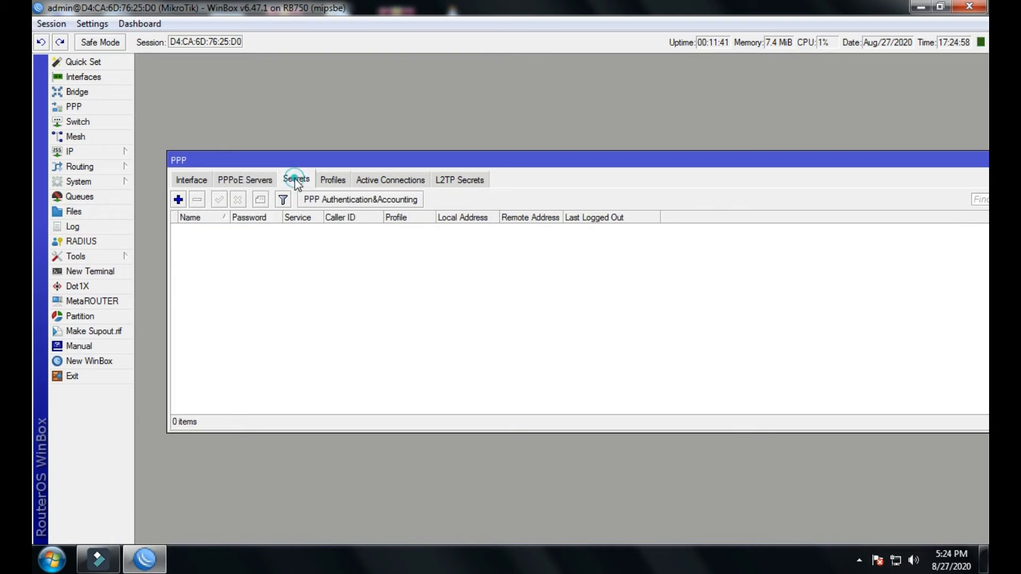
click(330, 181)
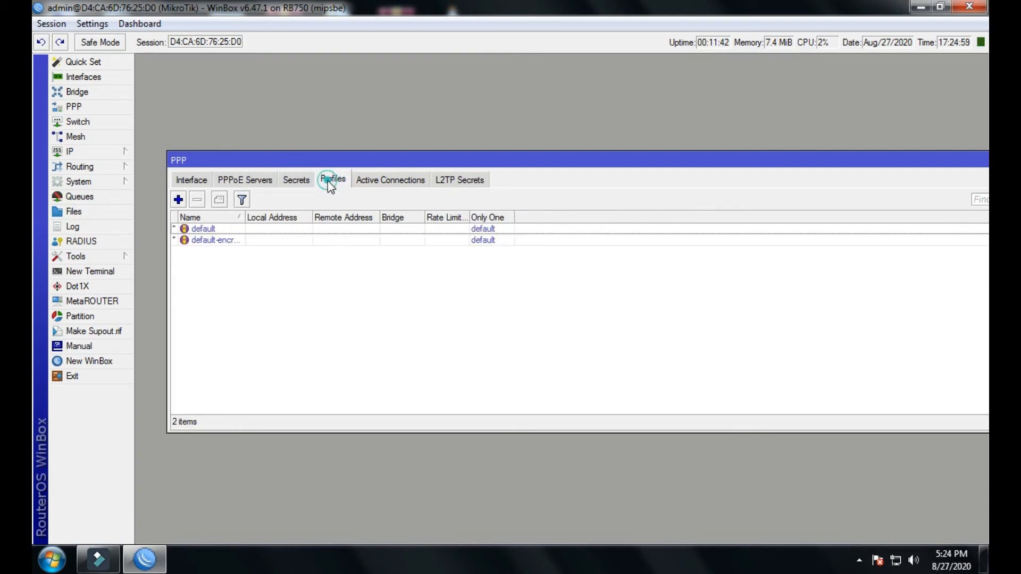
double_click(209, 229)
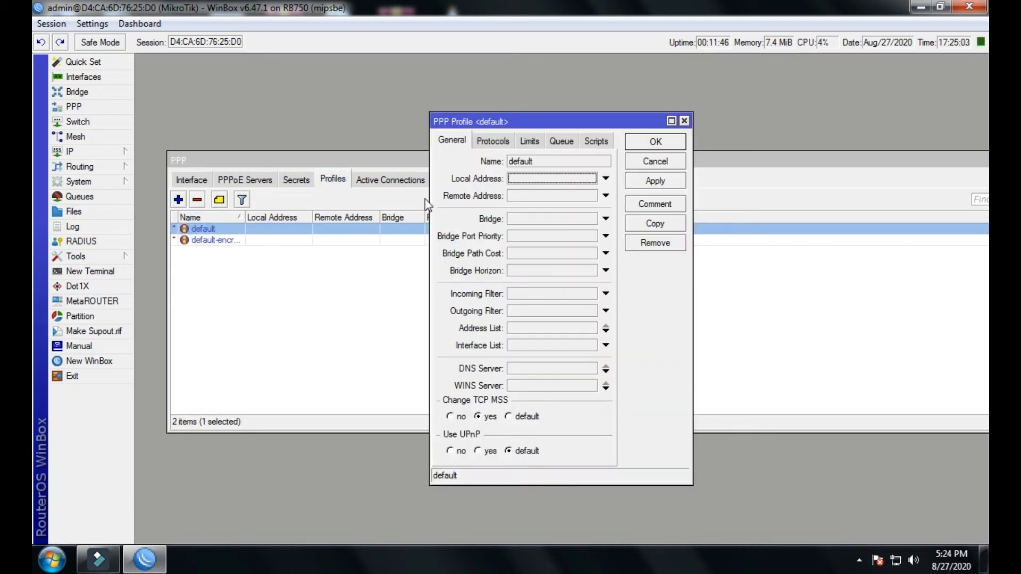
click(516, 181)
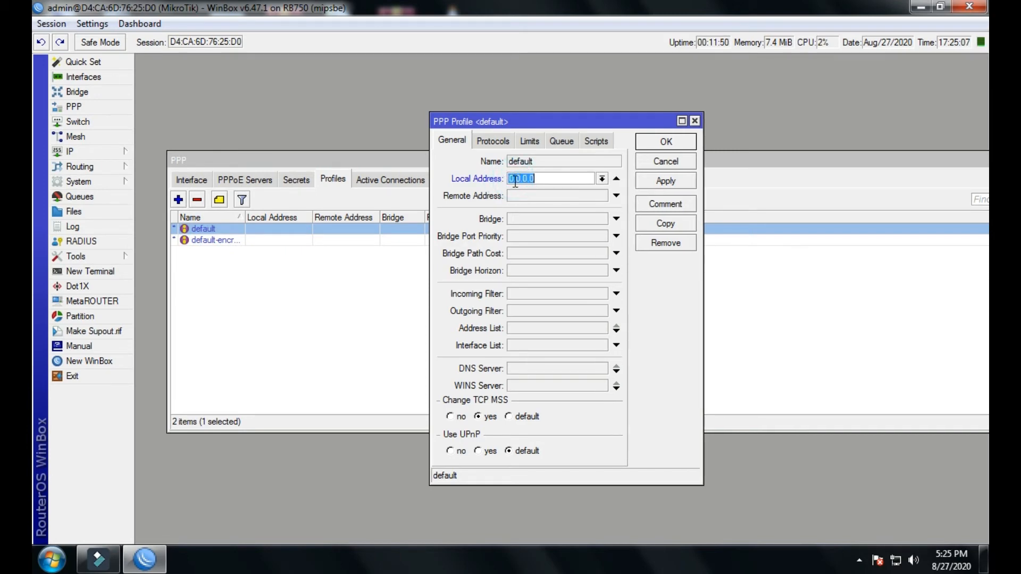
text(192.168.)
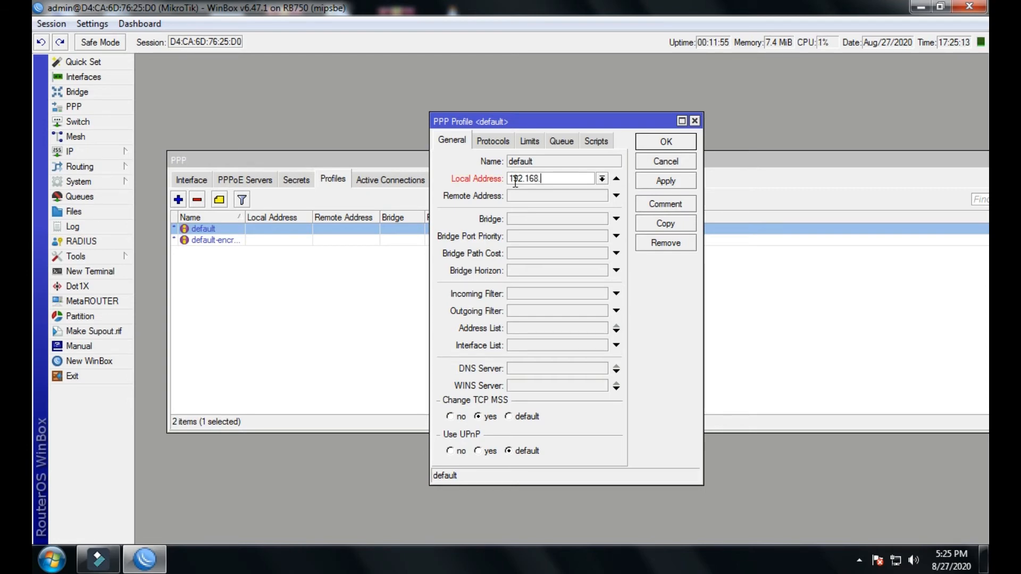
text(78.1)
drag(577, 177, 513, 177)
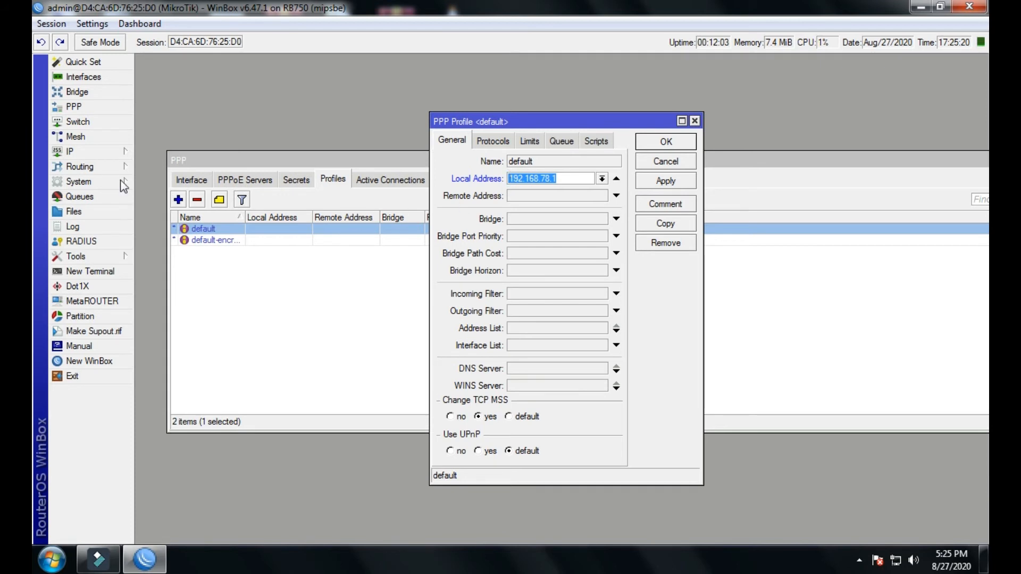
Step: Check the address range of the PPPOE IP pool, and close the pool windows
click(109, 154)
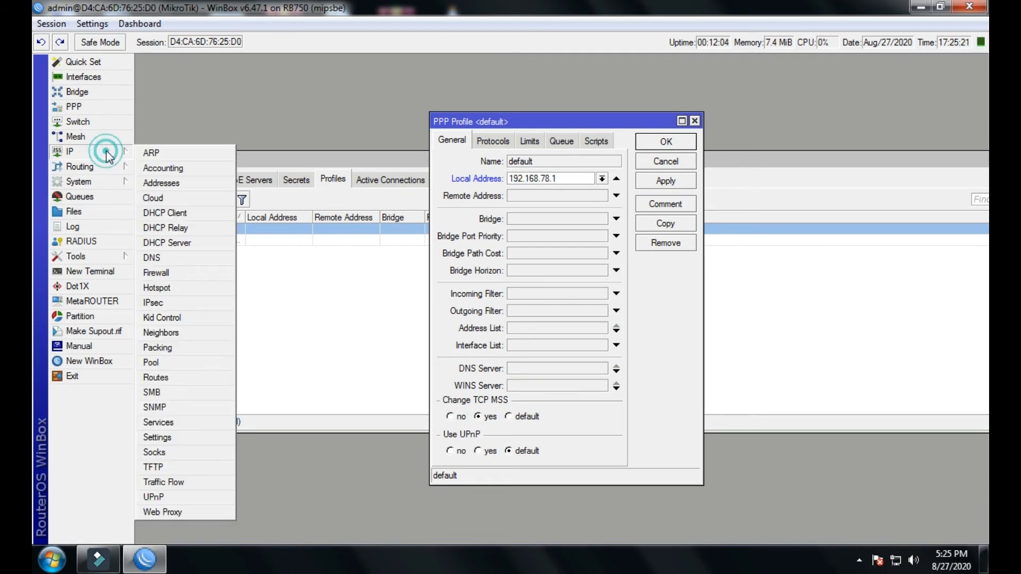
click(159, 359)
double_click(500, 181)
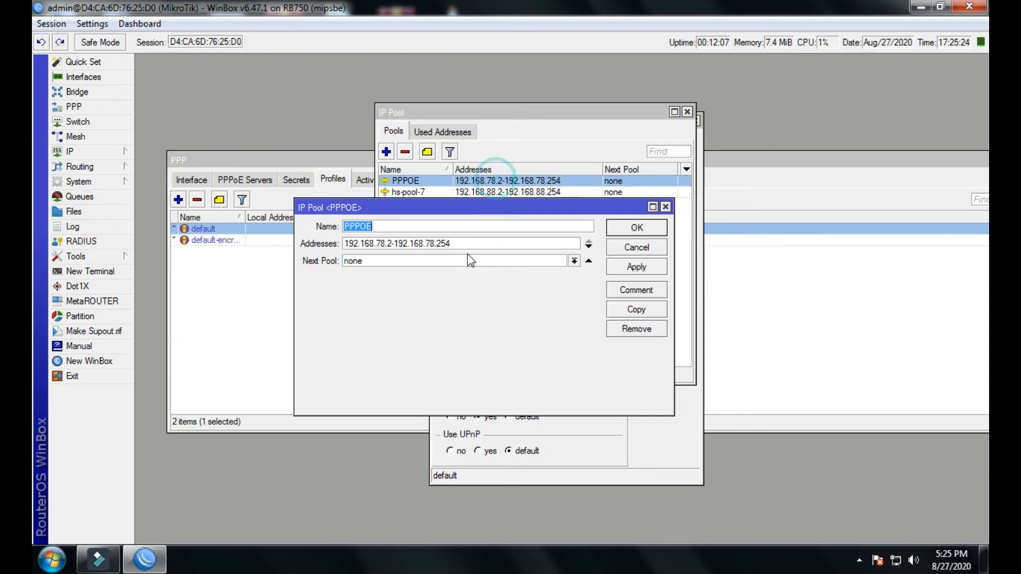
drag(417, 206, 471, 217)
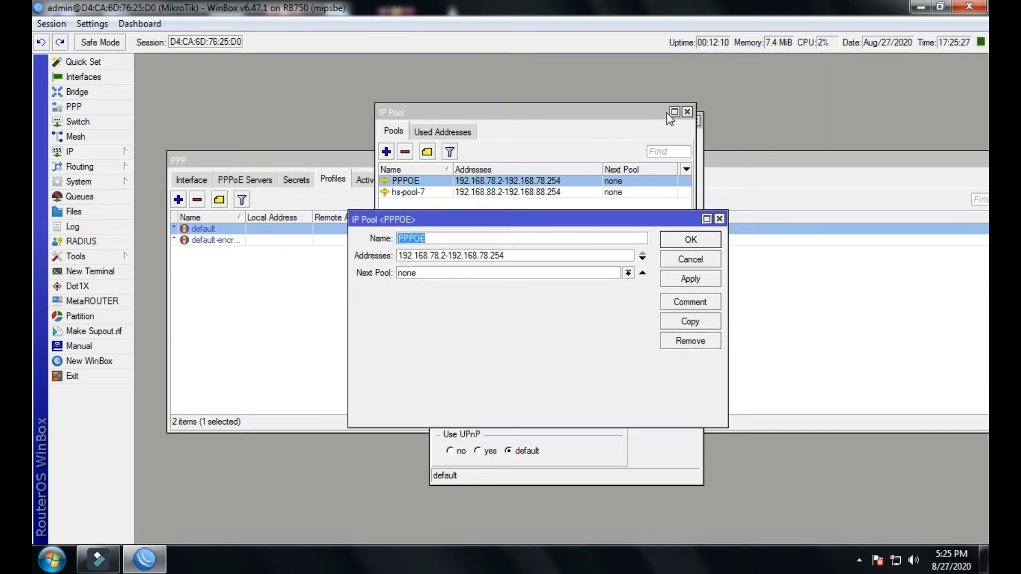
click(687, 112)
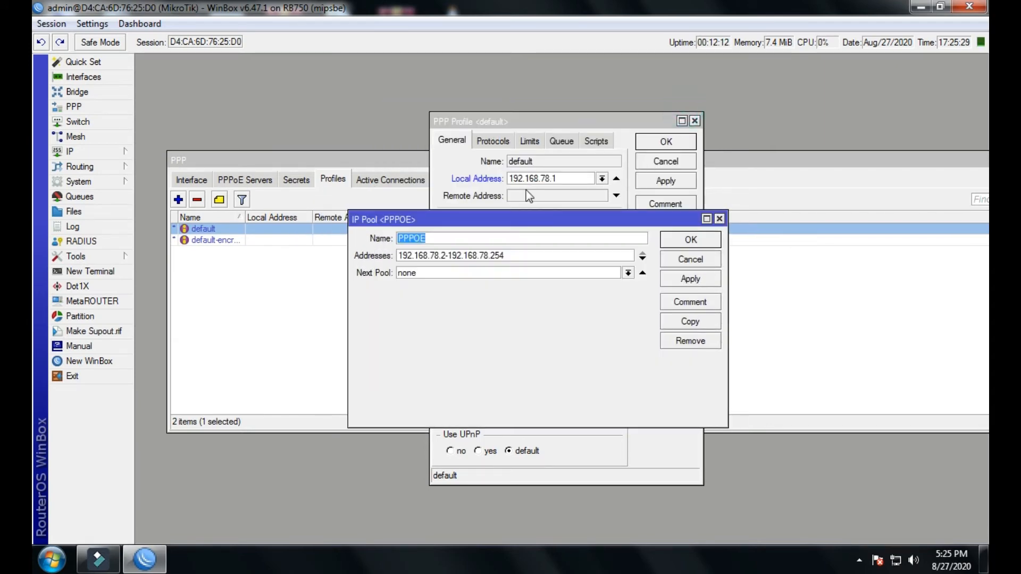
click(719, 219)
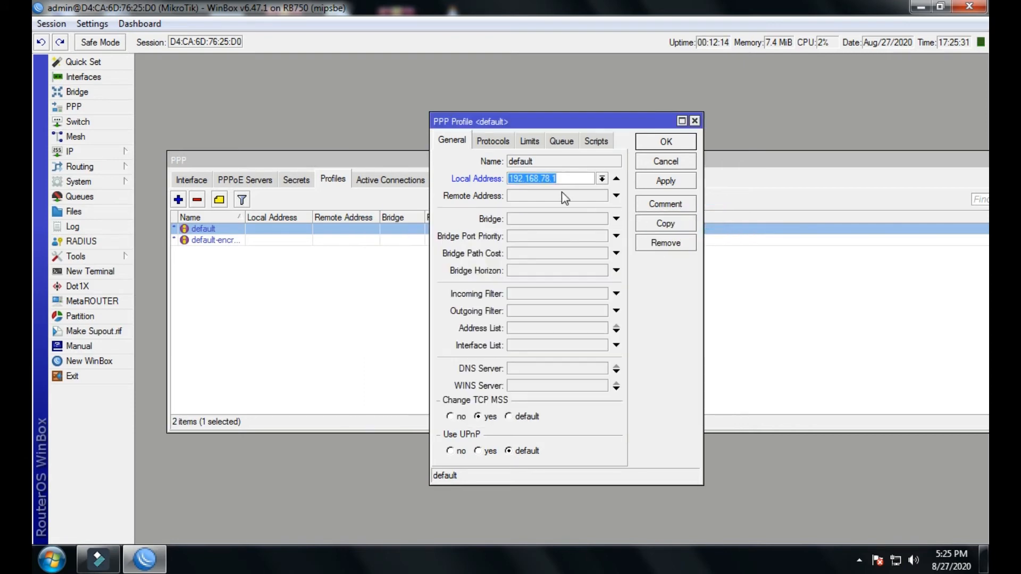
Step: Set the default profile's remote address to the PPPOE pool and apply the change
click(616, 196)
click(601, 195)
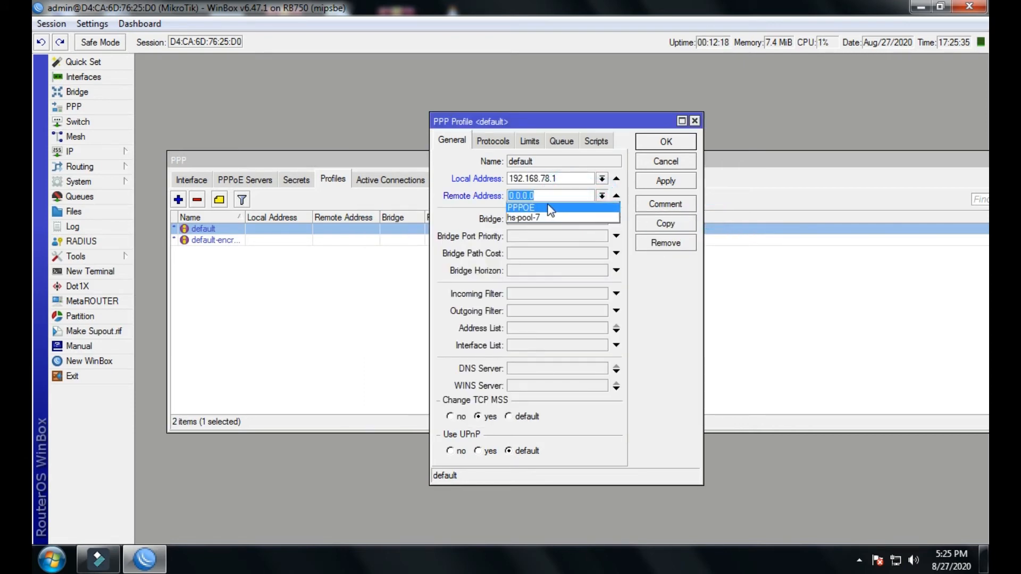
click(525, 209)
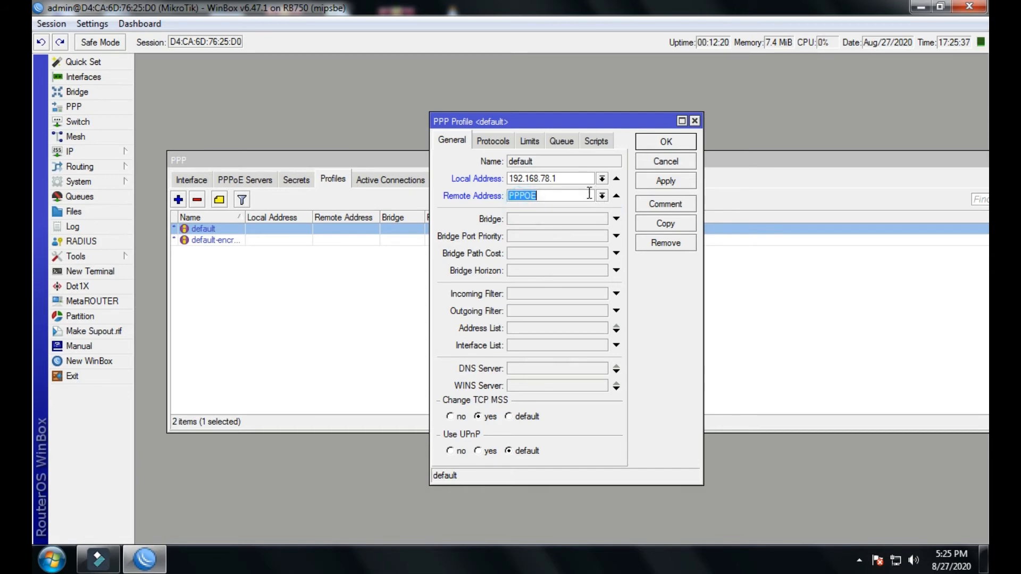
click(646, 183)
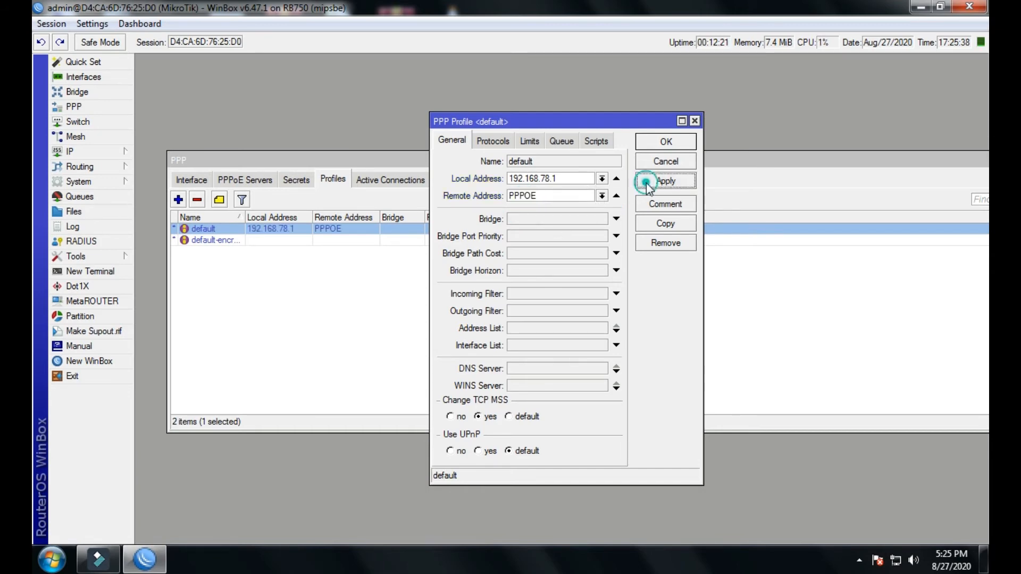
Step: Copy the default profile as 2MB with a rate limit of 2M/2M, and save both profiles
click(664, 224)
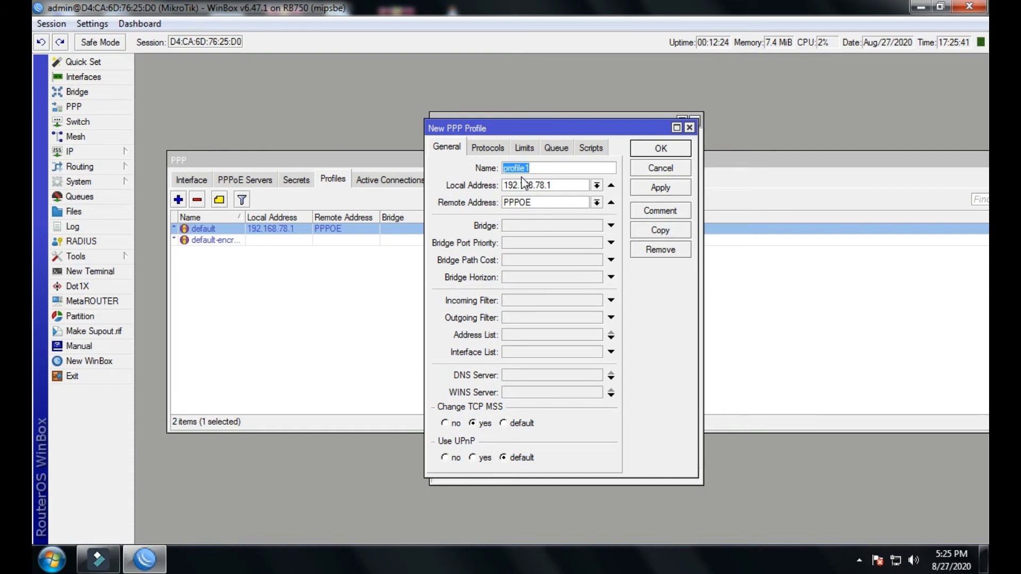
text(2MB)
click(523, 149)
click(518, 207)
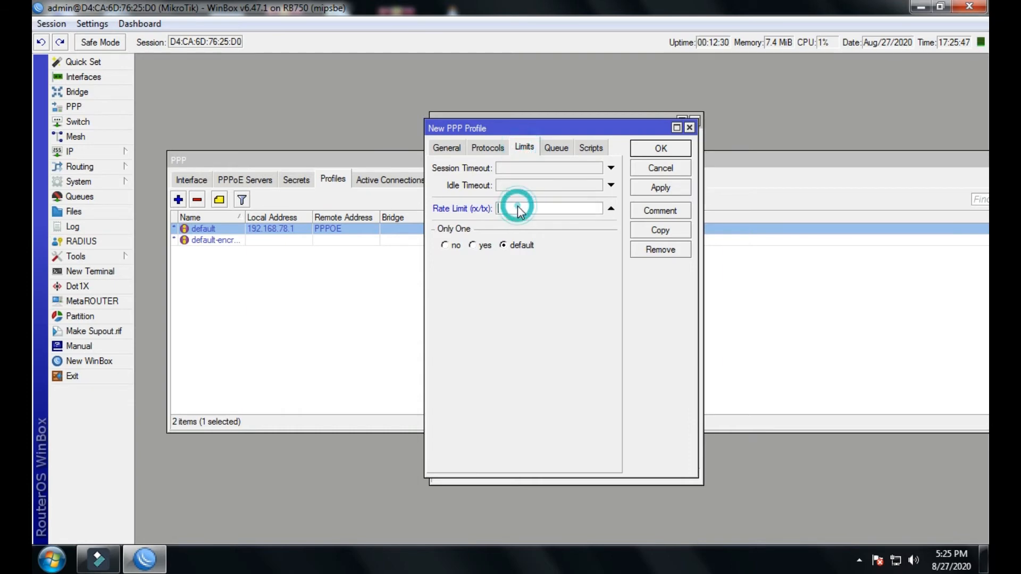
text(2M/2M)
click(641, 192)
click(646, 148)
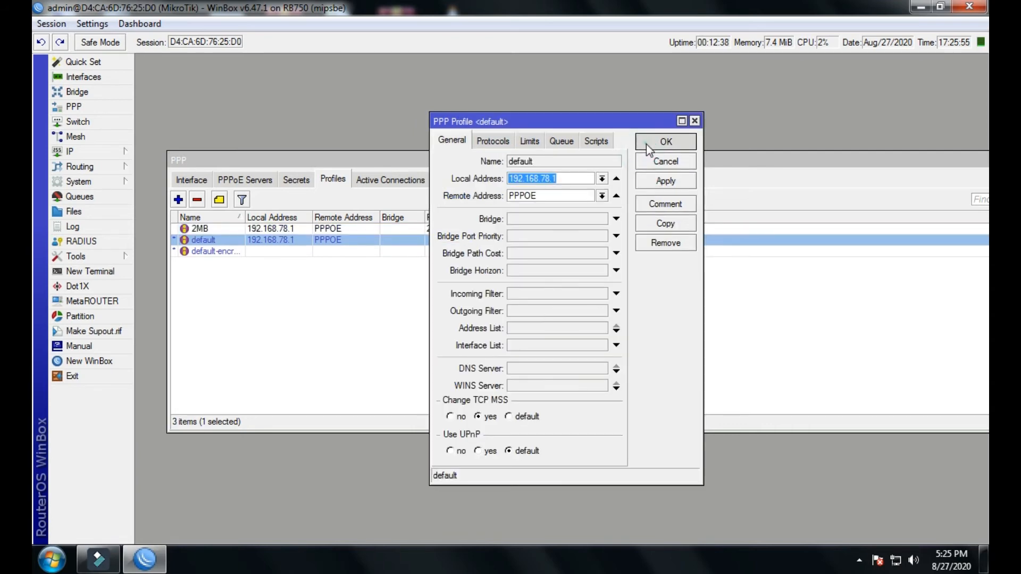
click(646, 145)
click(300, 181)
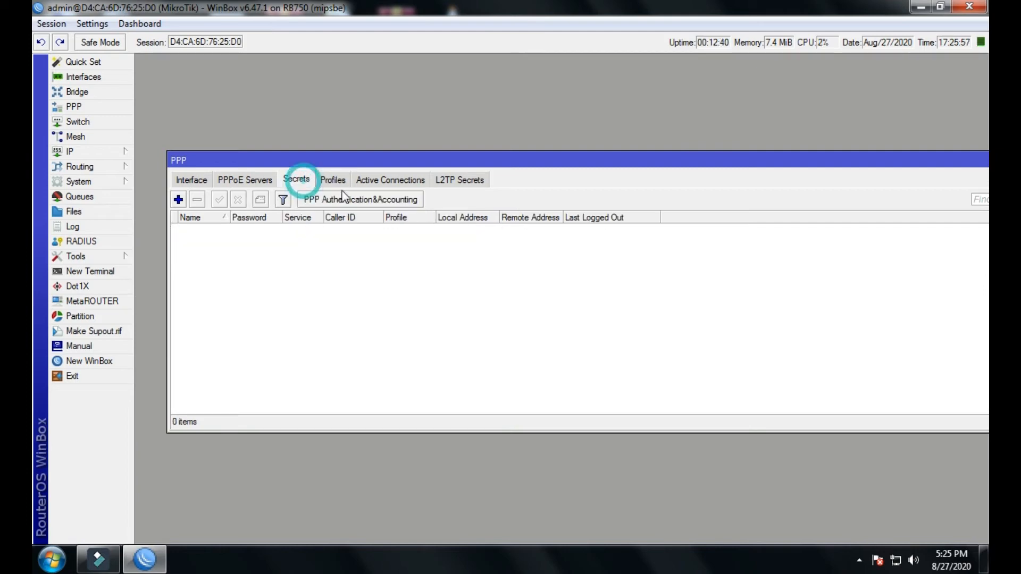
click(337, 180)
click(366, 181)
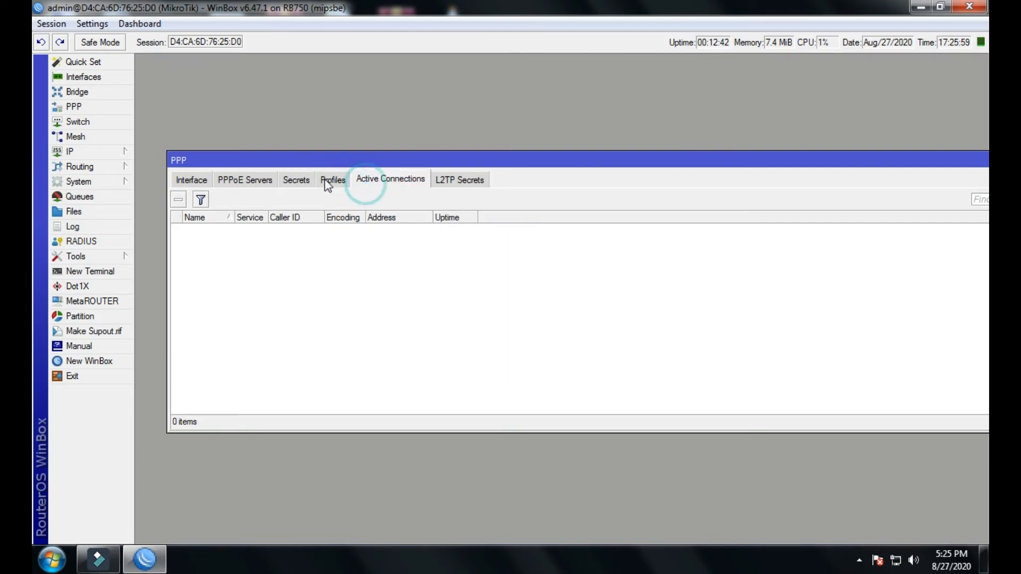
click(324, 181)
Step: Create a new PPP secret named 8 and enter its password
click(297, 181)
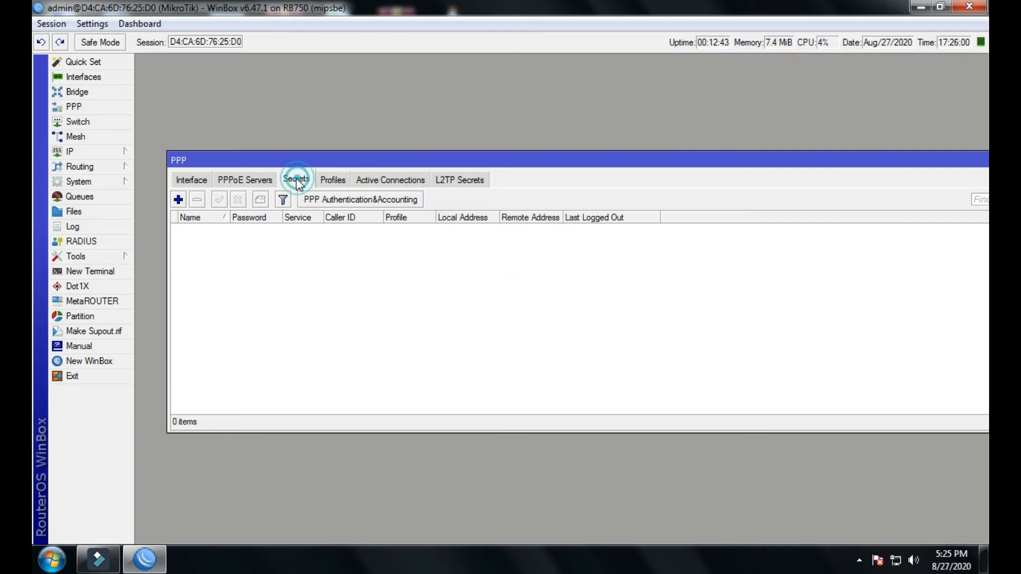
click(178, 200)
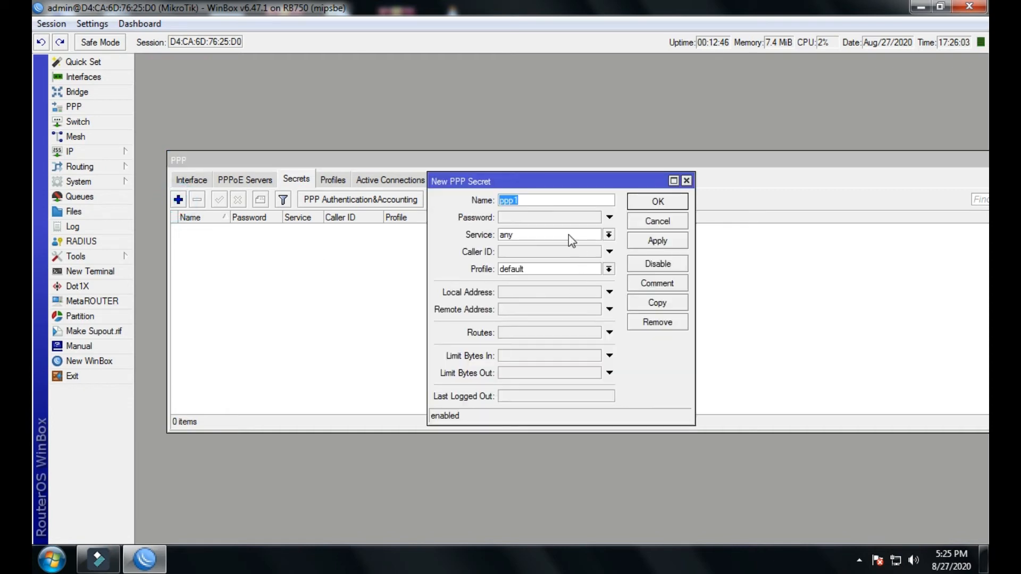
text(8)
click(534, 218)
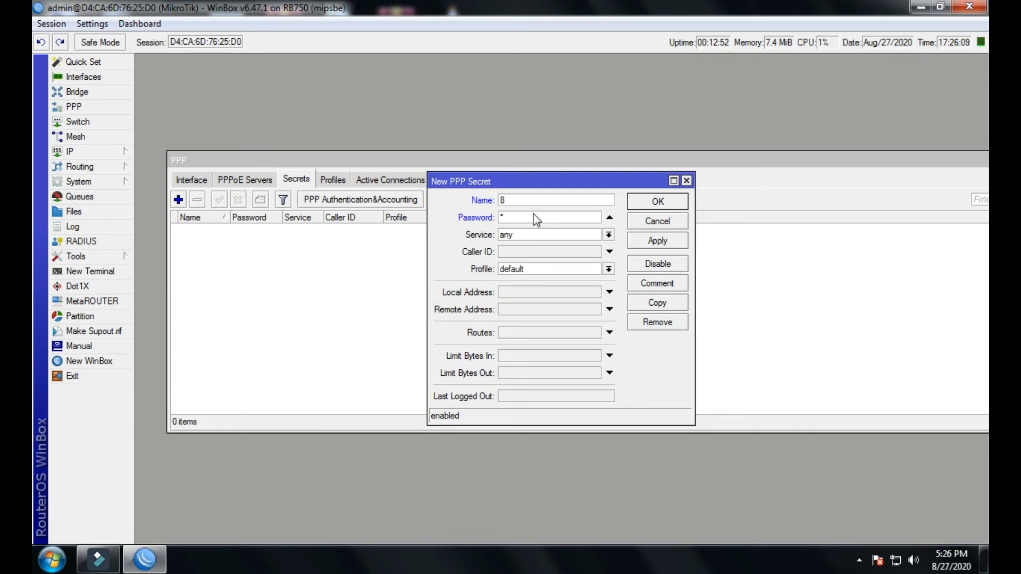
click(533, 200)
click(520, 218)
text(8)
Step: Set the secret's service to pppoe, apply it, and check the available profiles while keeping default
click(608, 235)
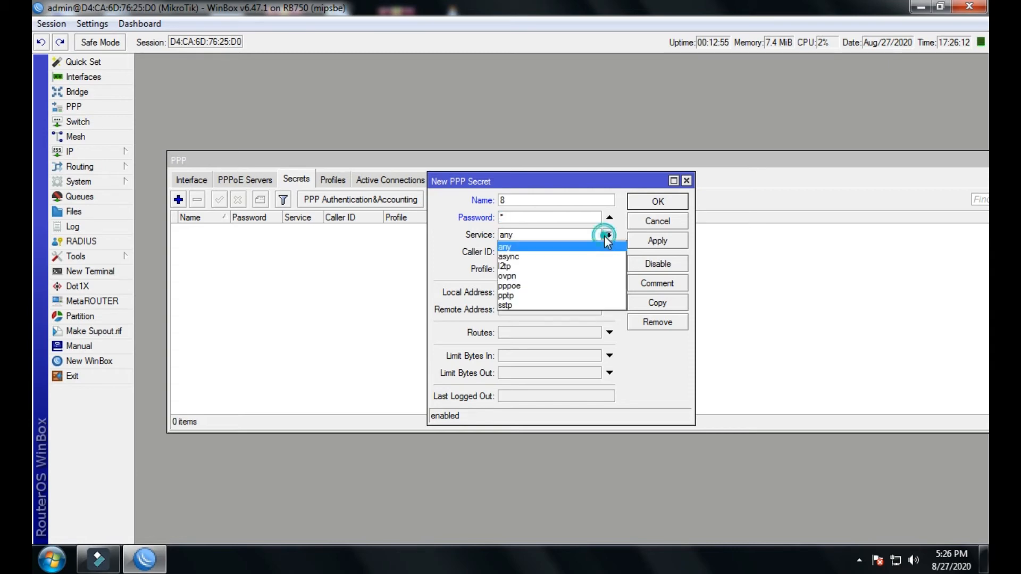
click(551, 287)
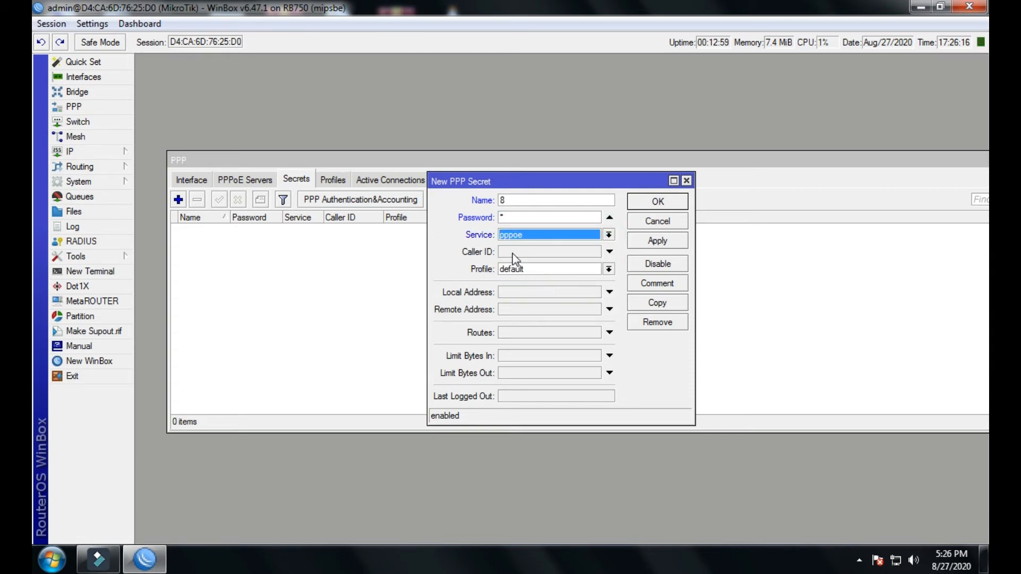
click(646, 242)
click(608, 269)
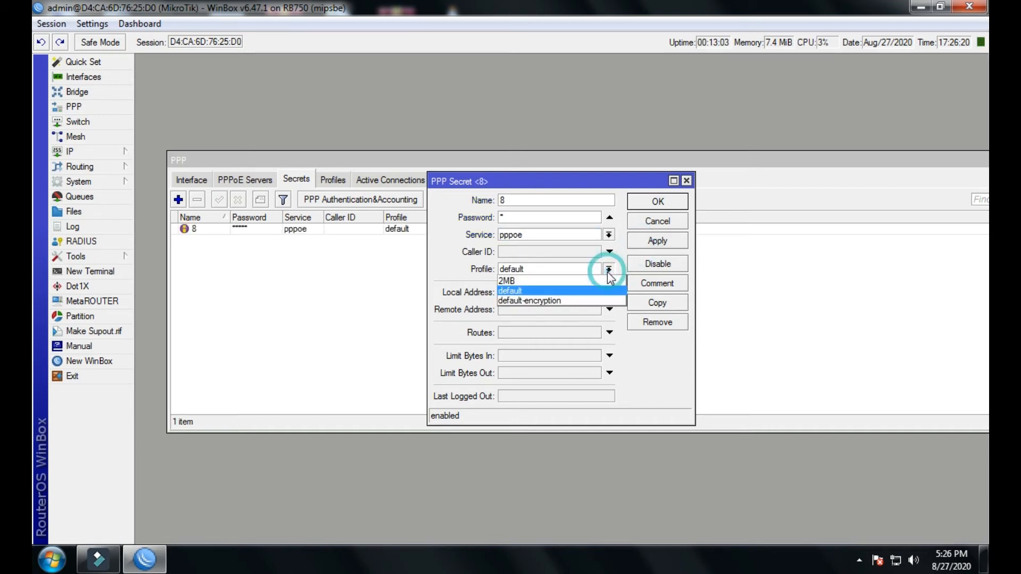
click(608, 269)
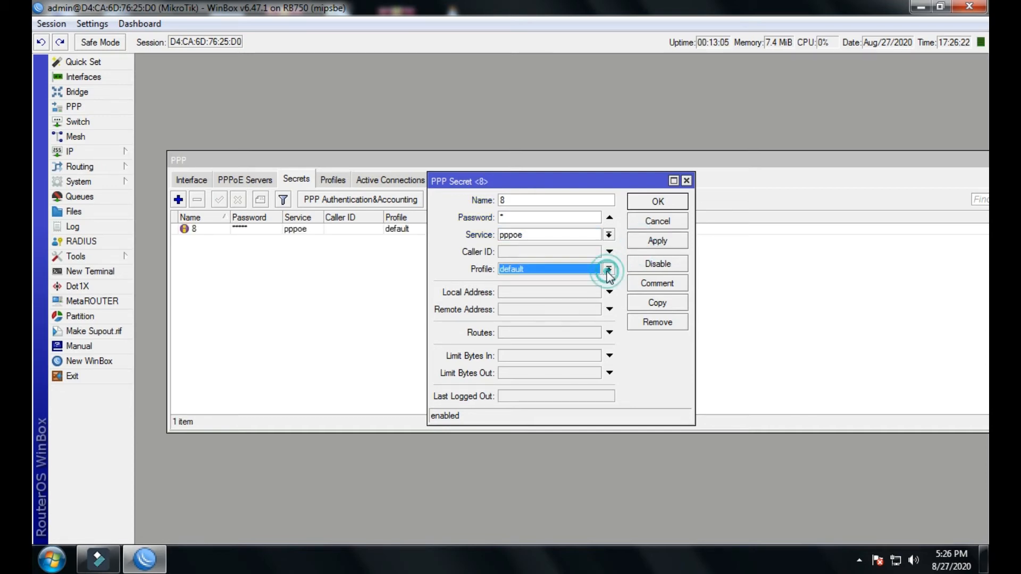
Step: Save PPP secret 8, review the PPP profiles and secrets, and close the PPP window
click(643, 205)
click(391, 179)
click(333, 179)
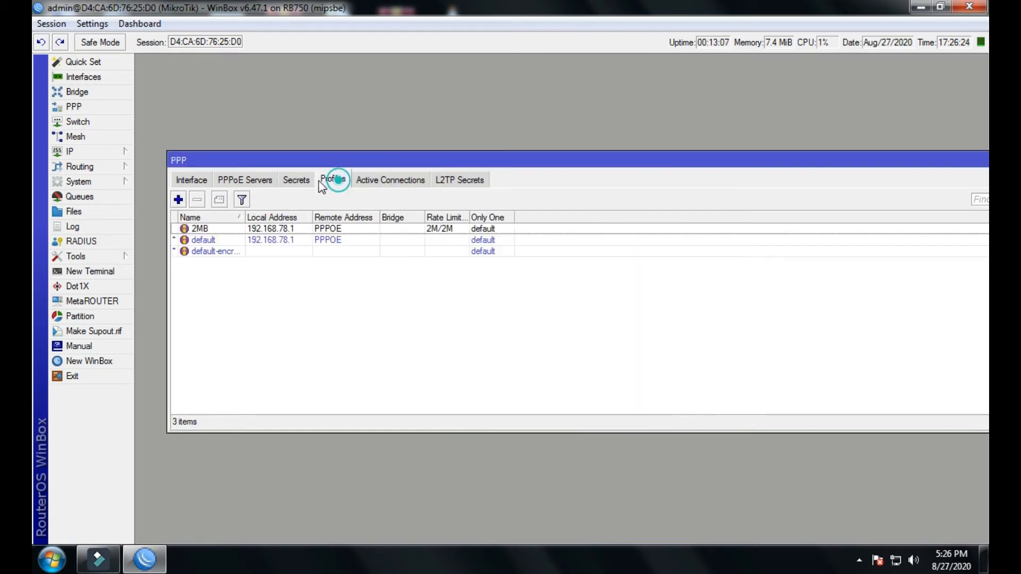
click(296, 180)
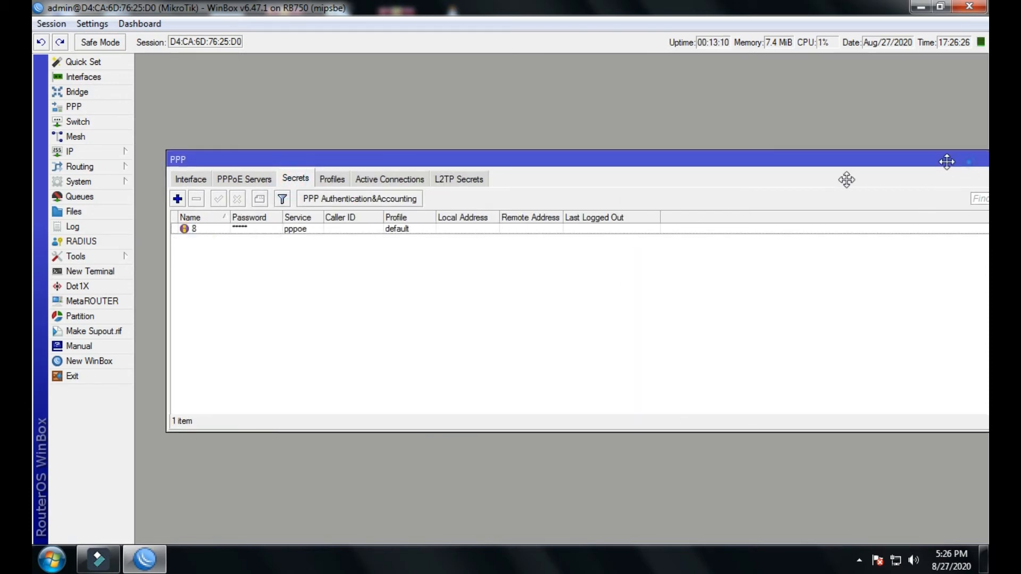
drag(946, 159, 740, 189)
click(805, 189)
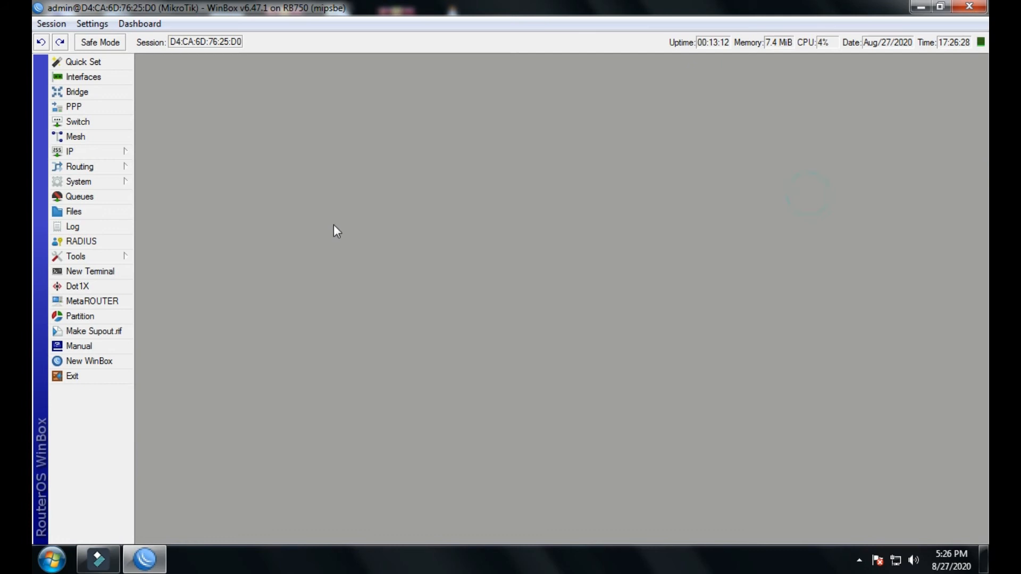
Step: Reboot the router and confirm the restart
click(101, 180)
click(182, 402)
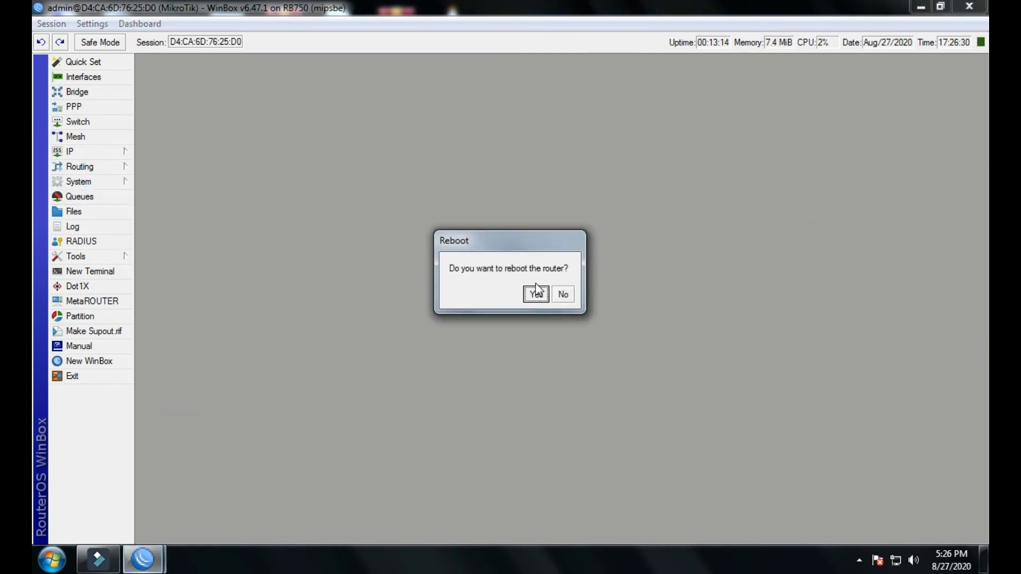
click(536, 293)
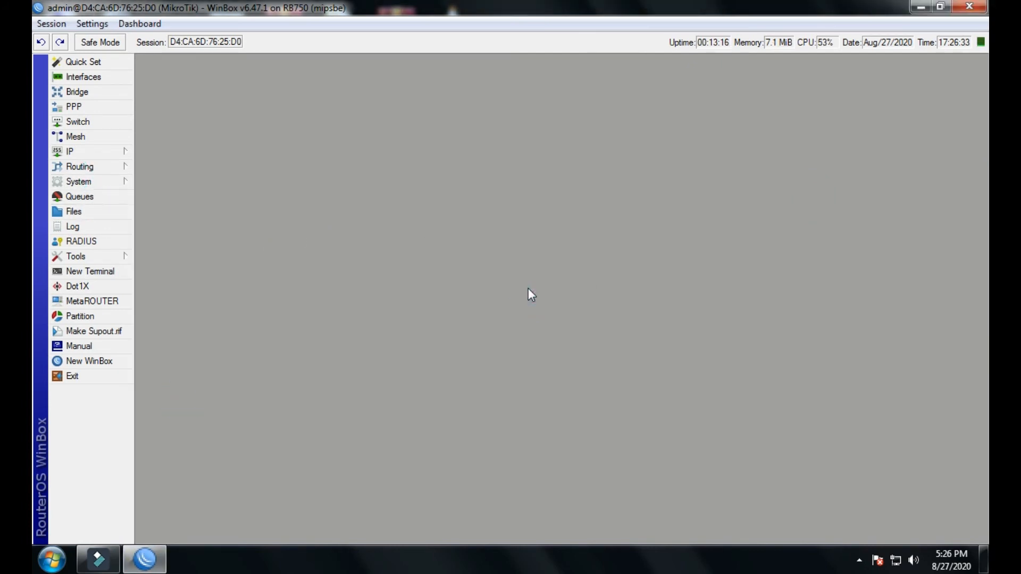
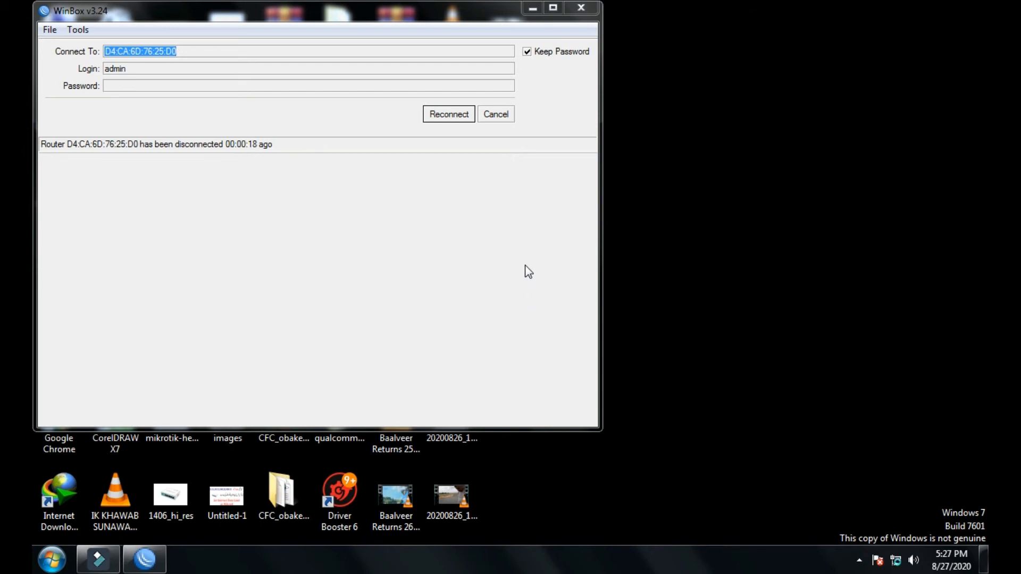
Step: Try to reconnect to the router, abandon the attempt, and refresh the list of neighboring devices
click(452, 116)
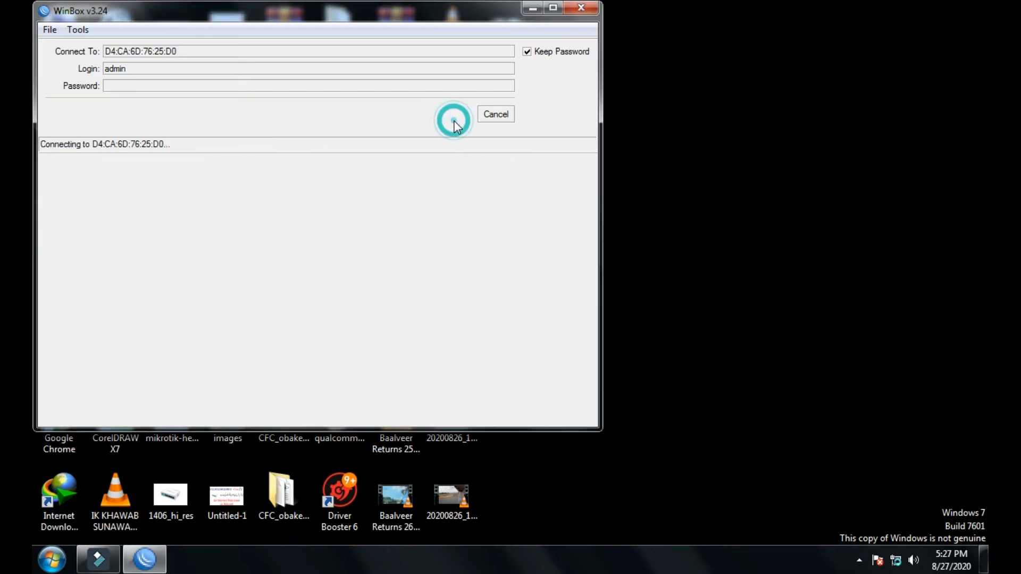
click(486, 117)
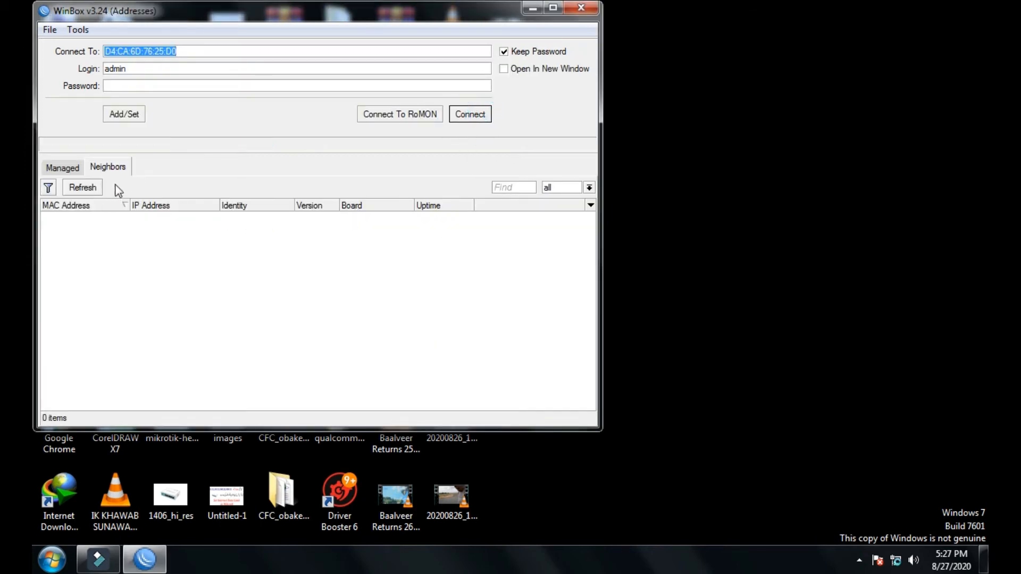
click(93, 189)
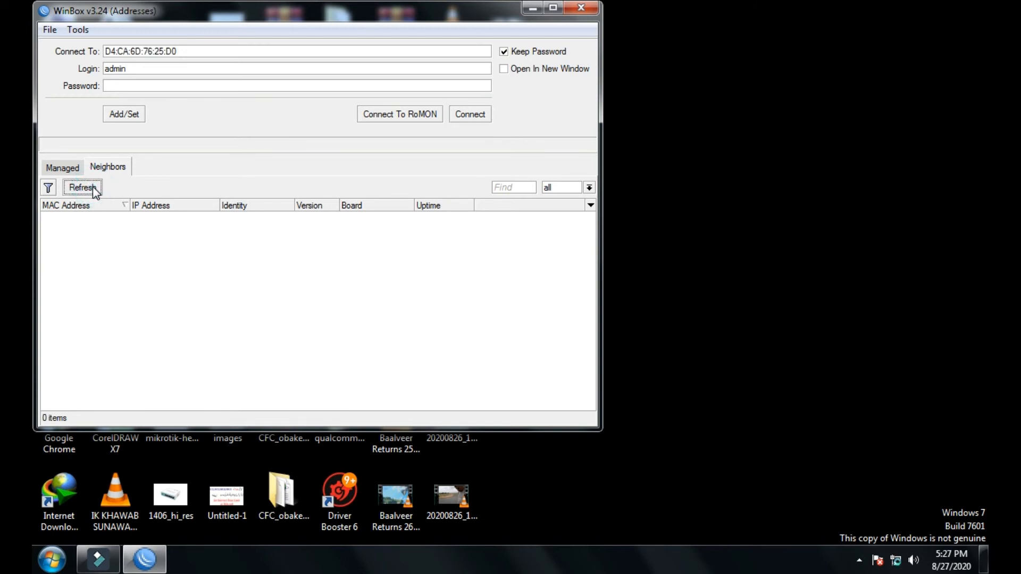
click(93, 188)
click(93, 188)
Step: Minimize WinBox, launch Google Chrome from the desktop, and bring WinBox back to the front
drag(528, 16, 622, 63)
click(626, 52)
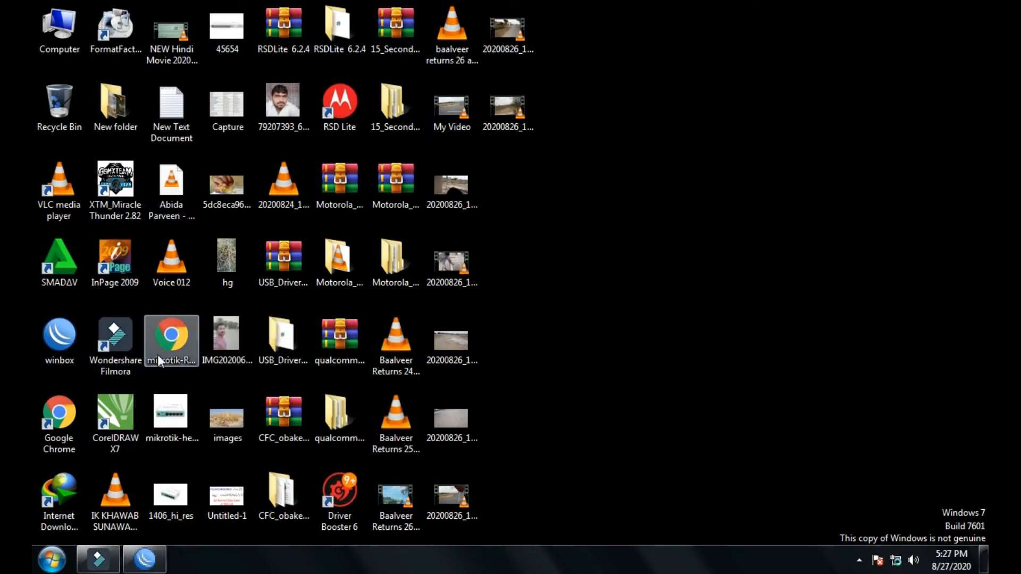
click(155, 556)
Step: Refresh the neighbors list, select the MikroTik RB750 at 192.168.88.1, and connect to it
click(177, 234)
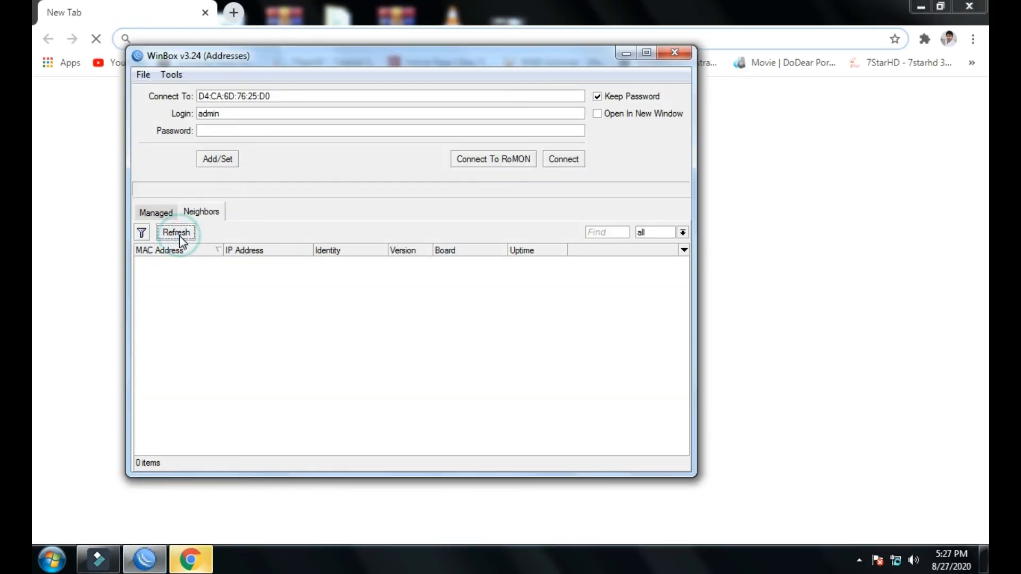
click(180, 236)
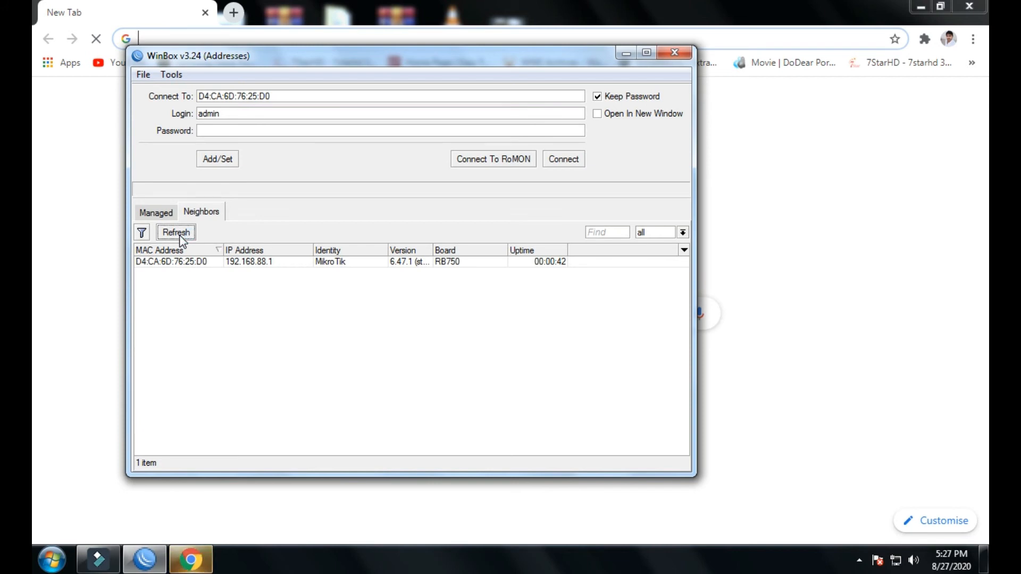
click(192, 261)
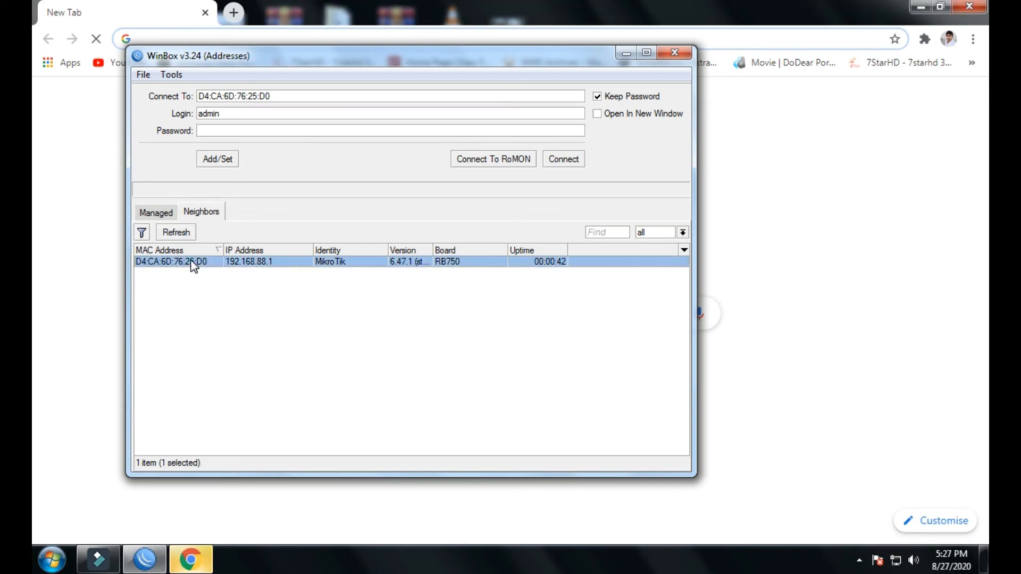
click(551, 161)
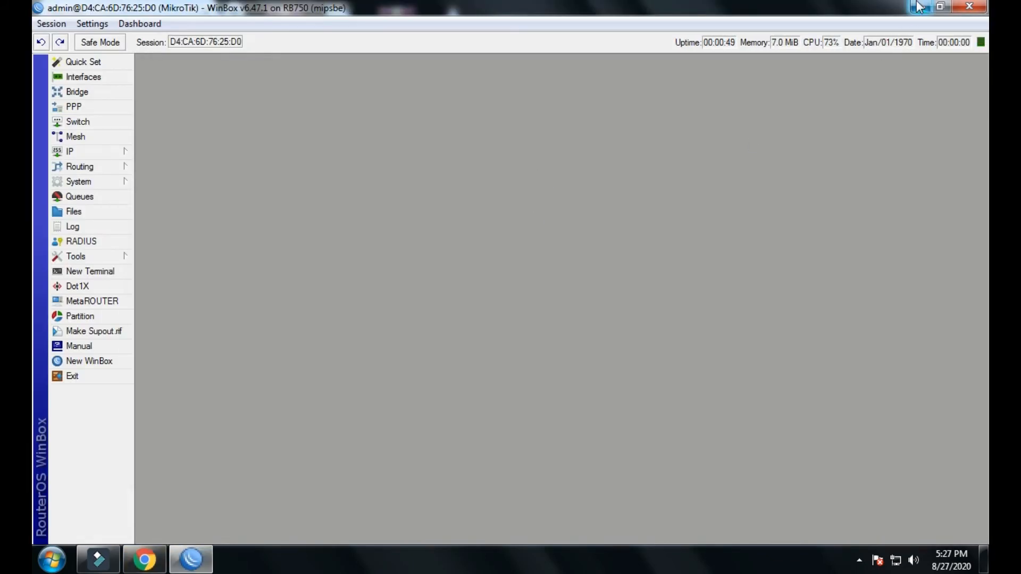
Step: Switch to Chrome and open the hotspot login page at rehman.net
click(144, 559)
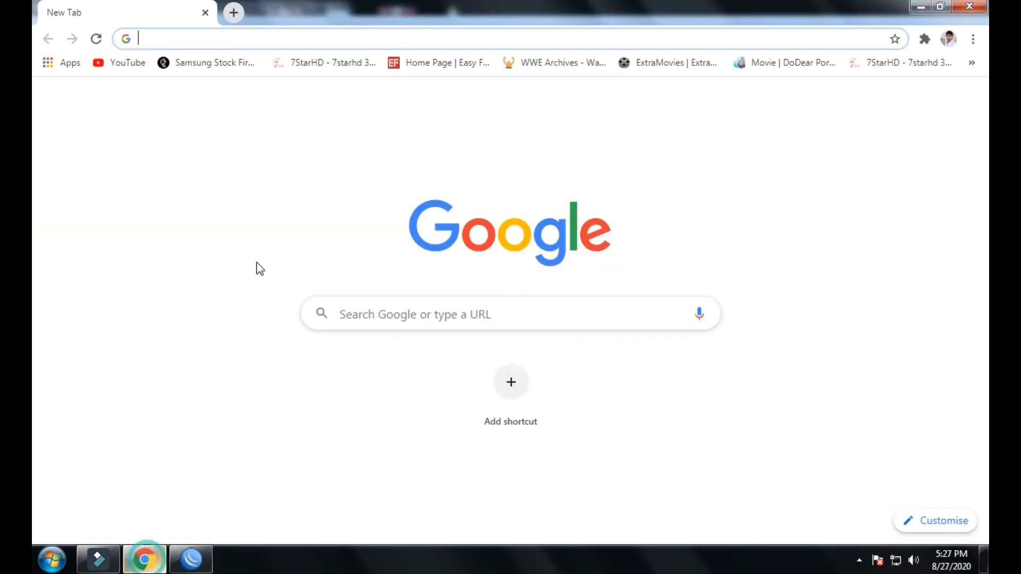
click(238, 44)
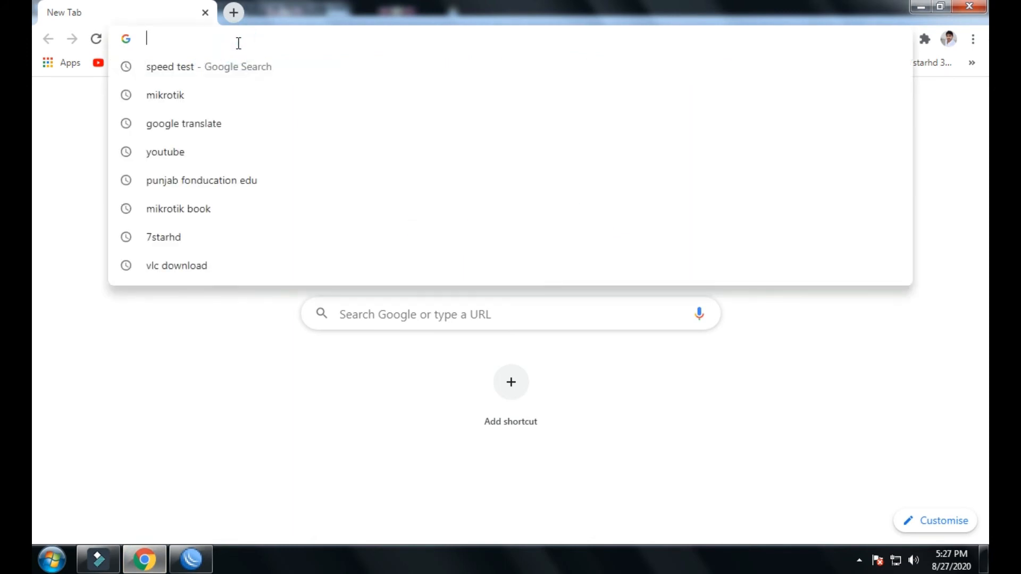
text(RE)
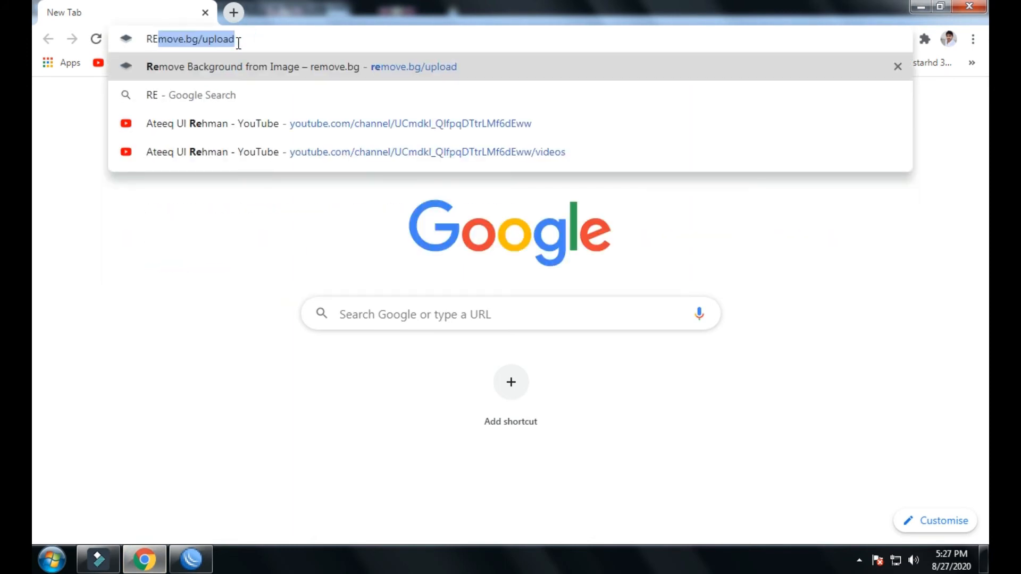
text(HM)
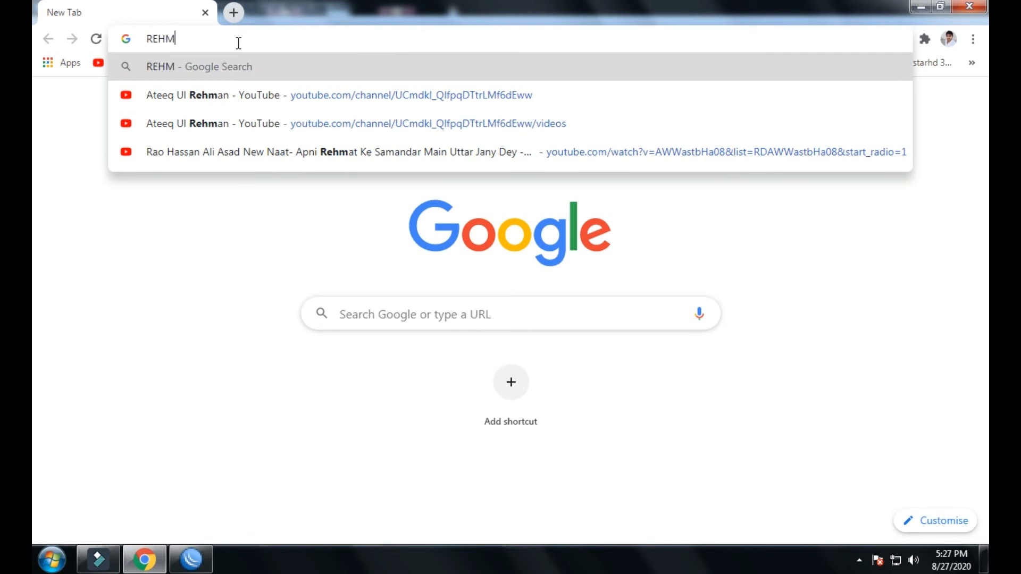
text(AN.N)
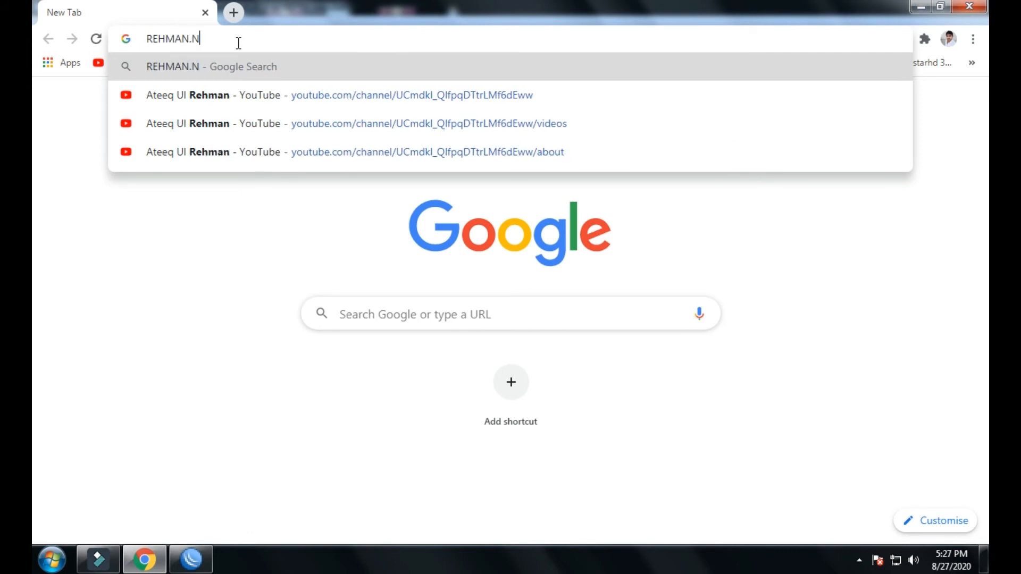
text(ET)
key(Return)
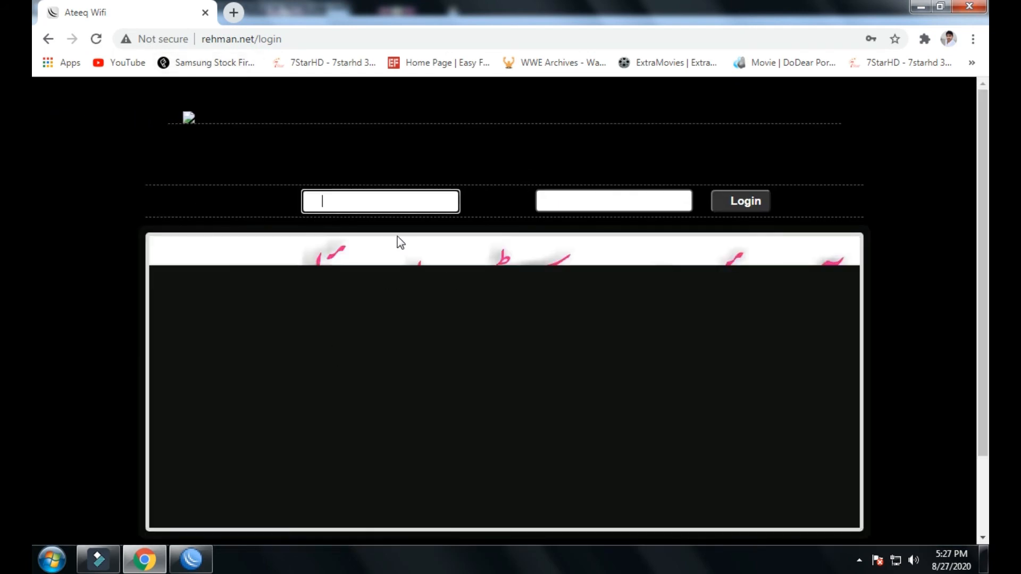
scroll(282, 438, down, 1)
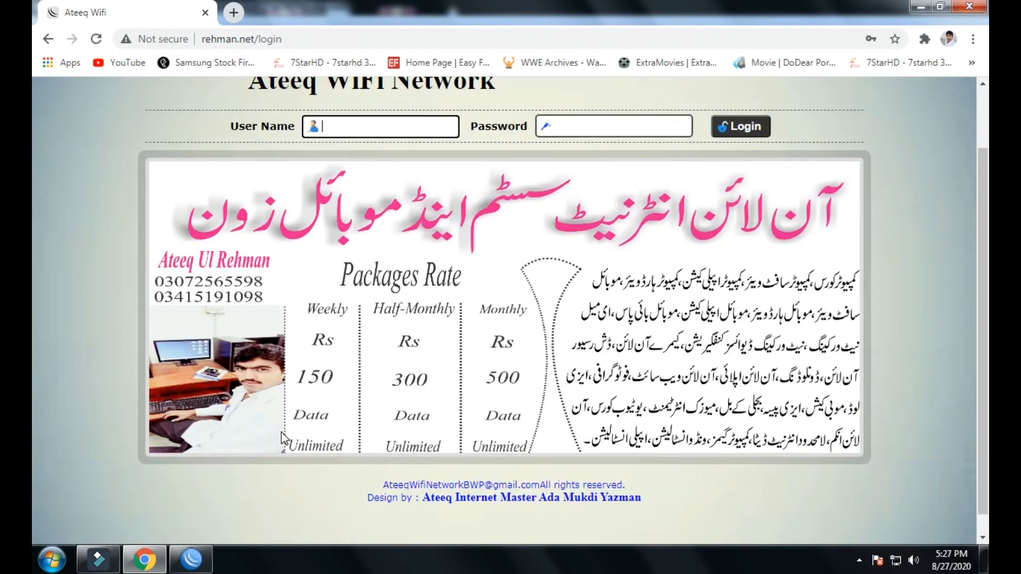
Step: Switch to WinBox and look up the existing users of the IP hotspot
click(186, 554)
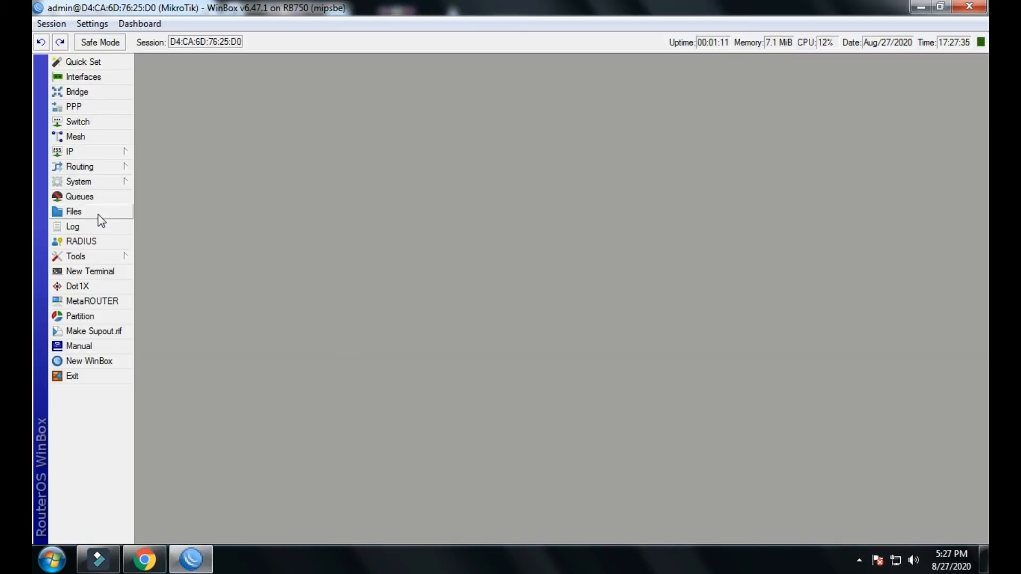
click(918, 6)
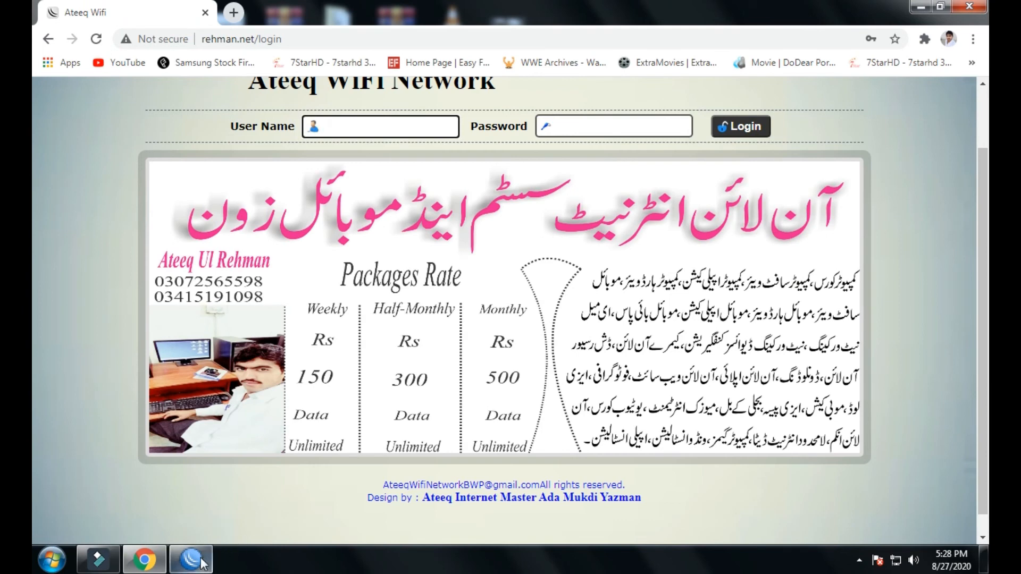
click(192, 559)
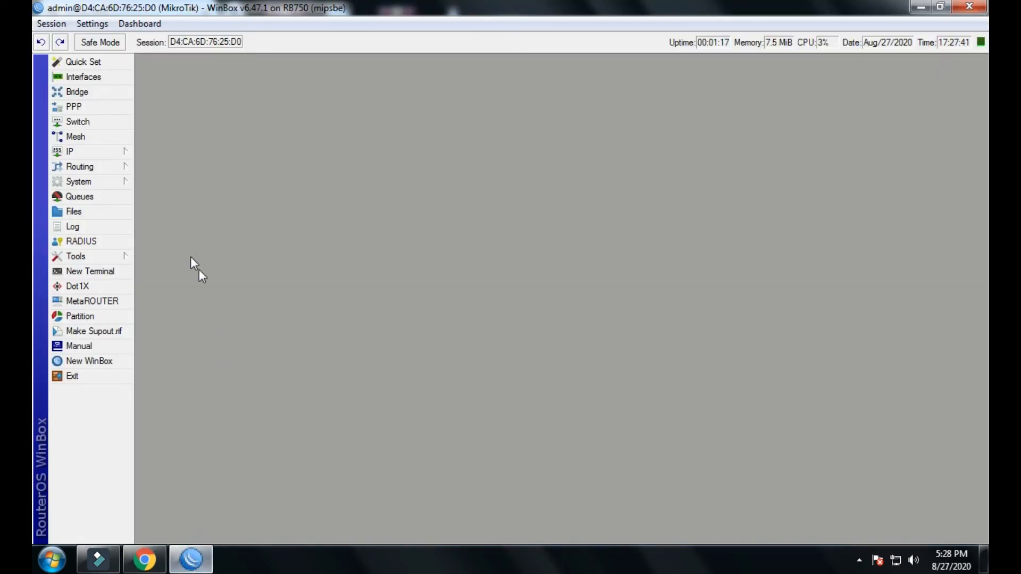
click(105, 151)
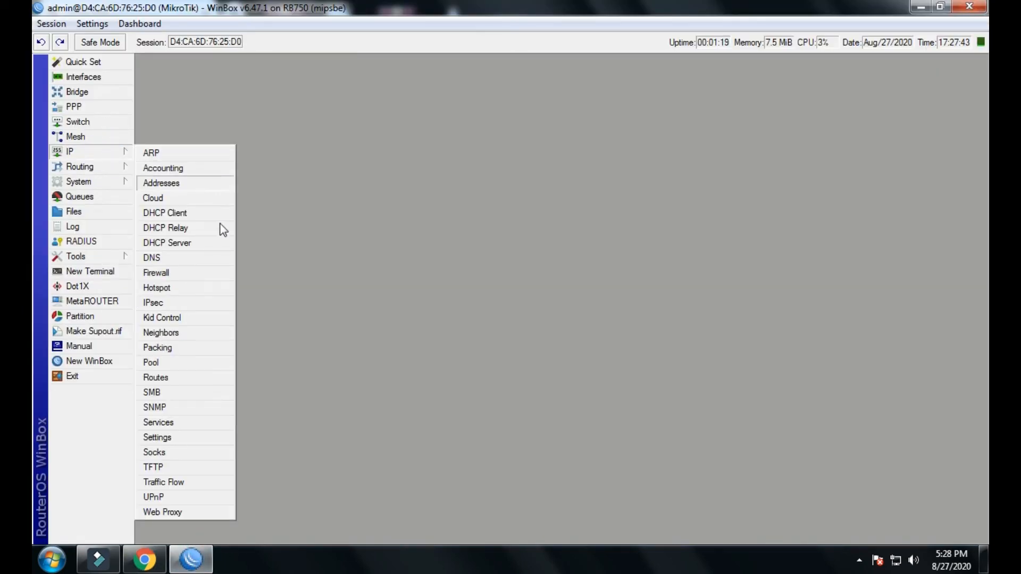
click(214, 288)
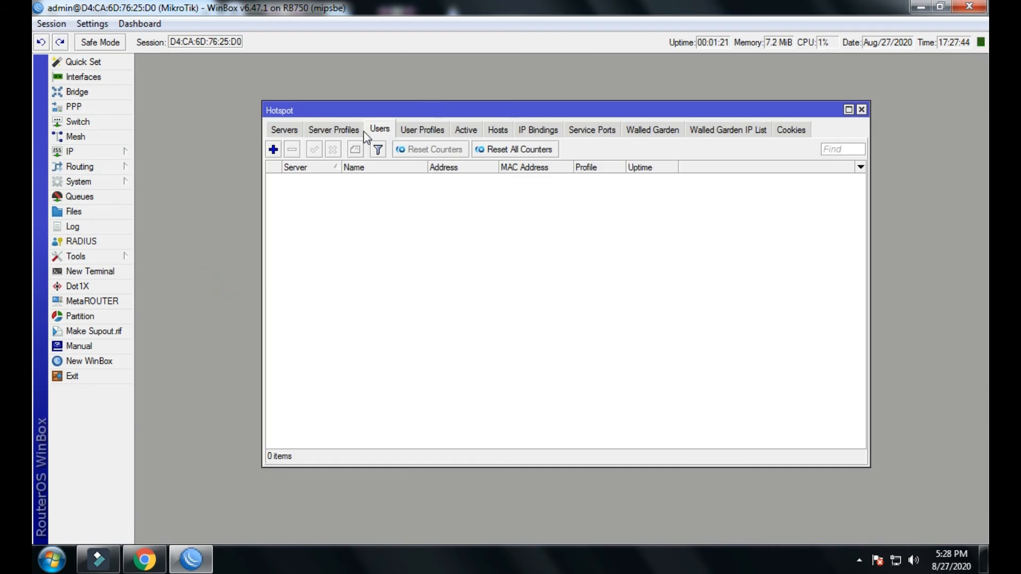
click(421, 130)
click(379, 129)
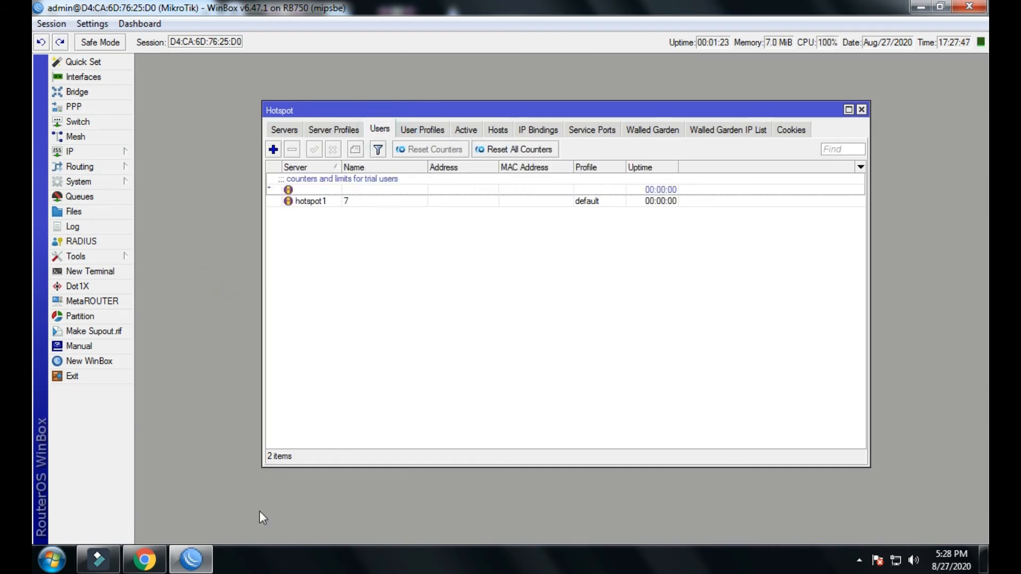
Step: Log in to the hotspot page in Chrome as user 7 with the saved password, and open YouTube in a new tab
click(144, 558)
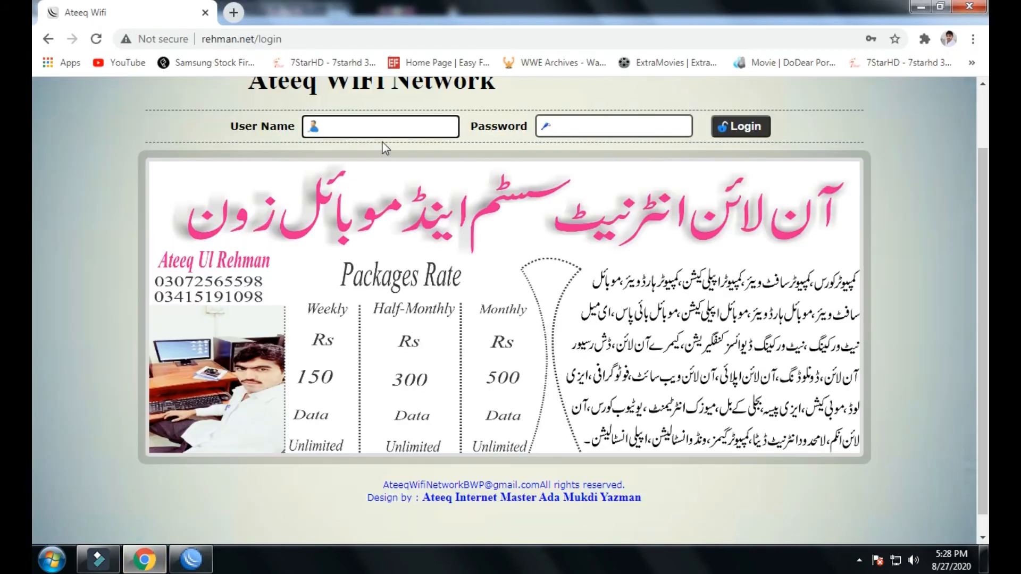
click(376, 126)
click(349, 290)
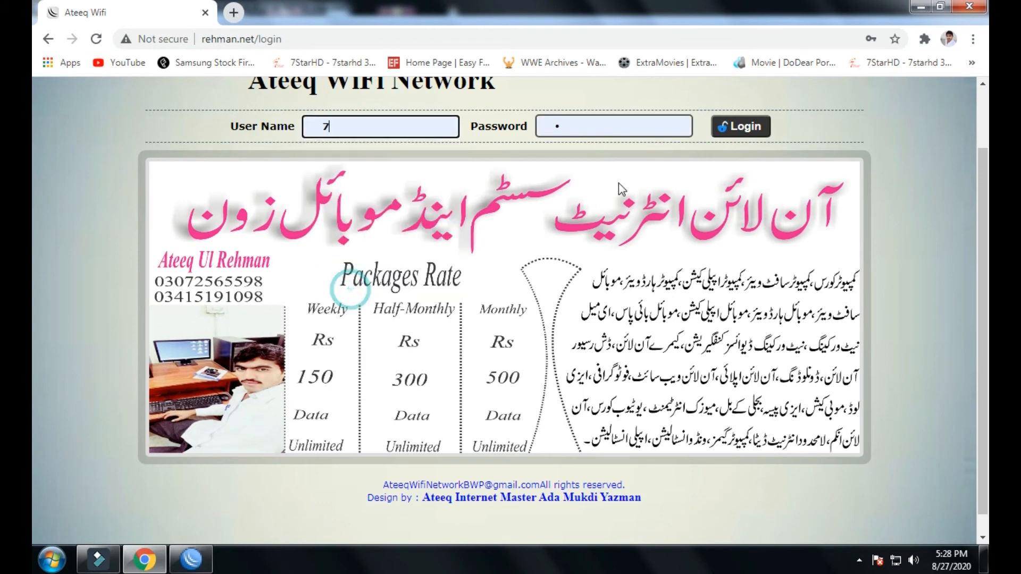
click(735, 129)
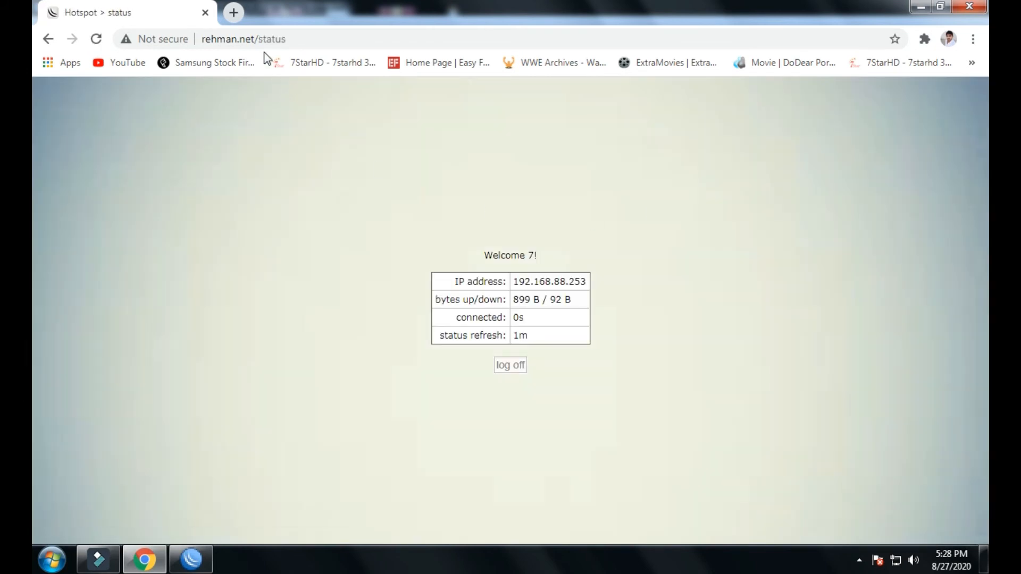
click(234, 12)
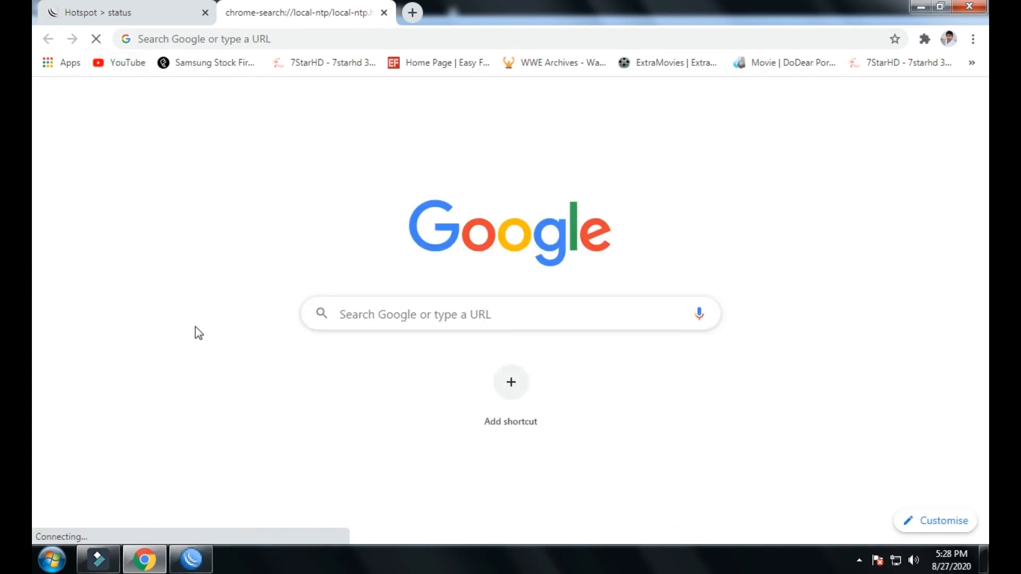
Step: Switch back to WinBox, close the Hotspot window, and open the PPP secrets list
mouse_move(202, 539)
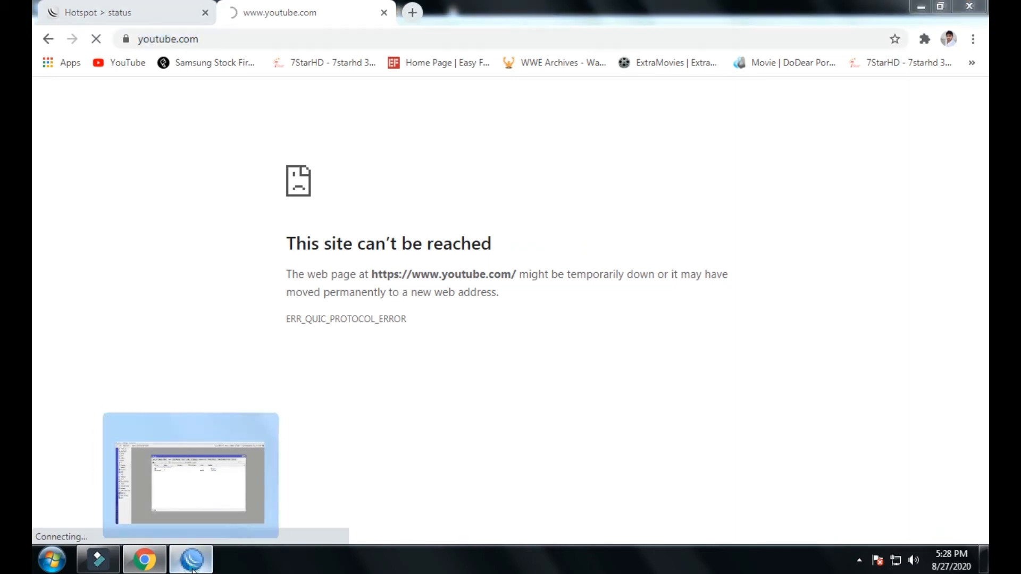
click(192, 479)
click(860, 110)
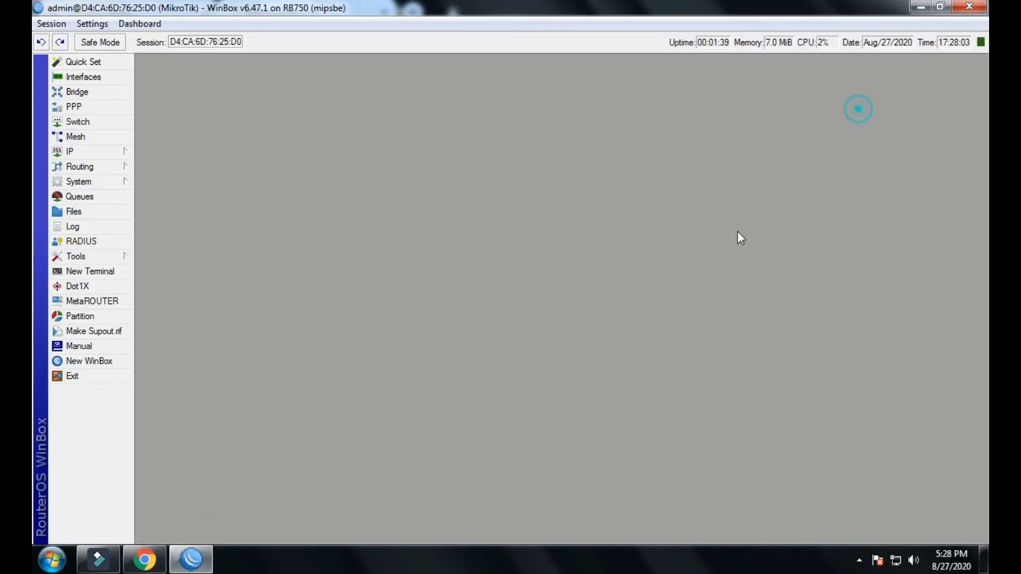
click(158, 562)
click(177, 565)
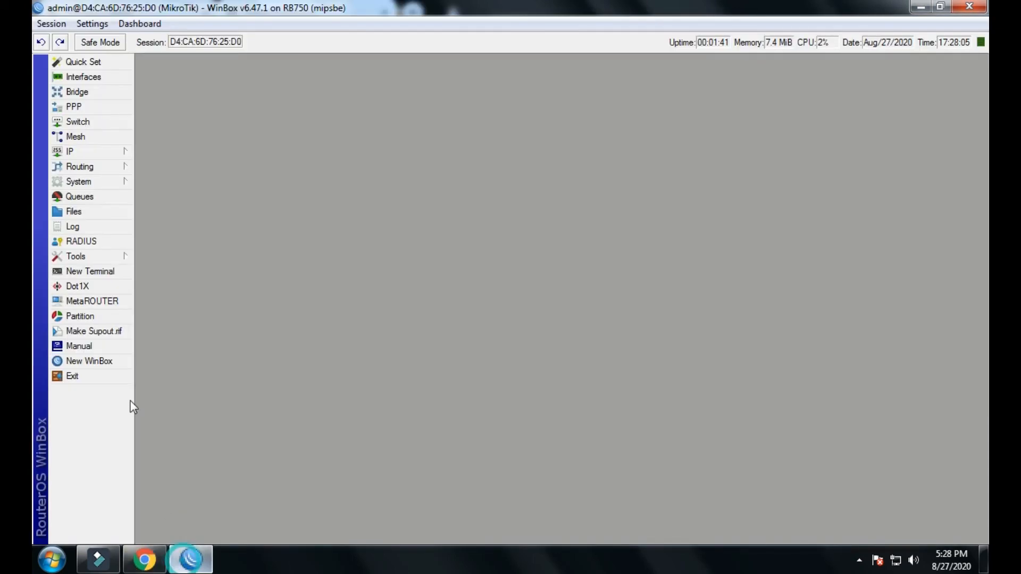
click(91, 101)
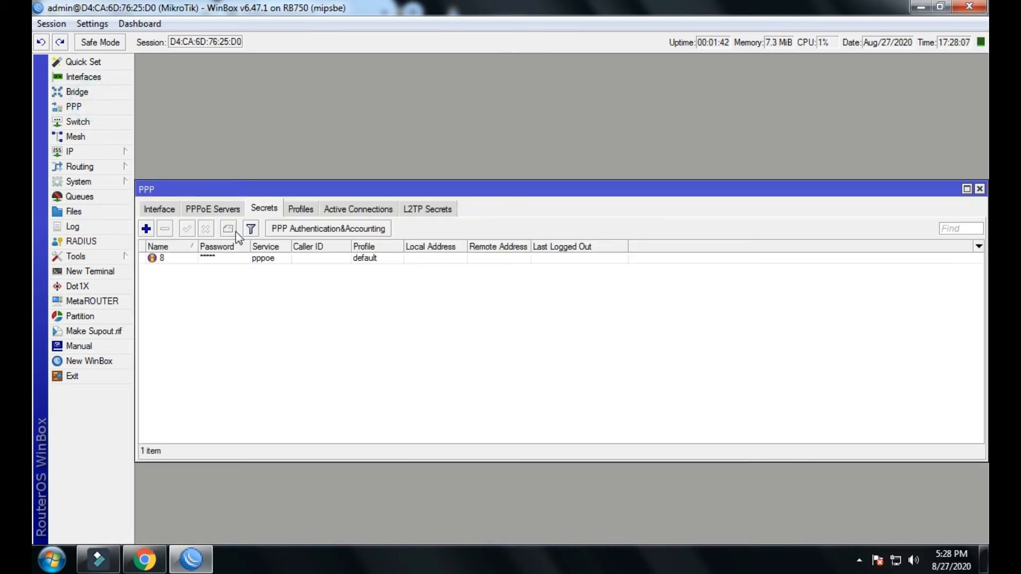
Step: Review the dial-out and general settings of the pppoe-out1 client, and close the PPP window
click(159, 209)
double_click(188, 261)
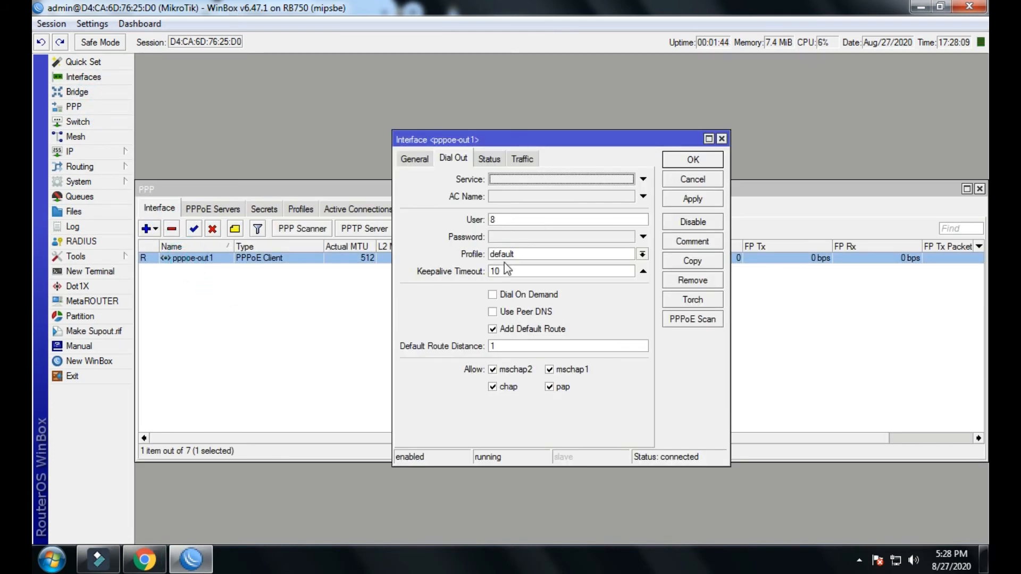
click(533, 223)
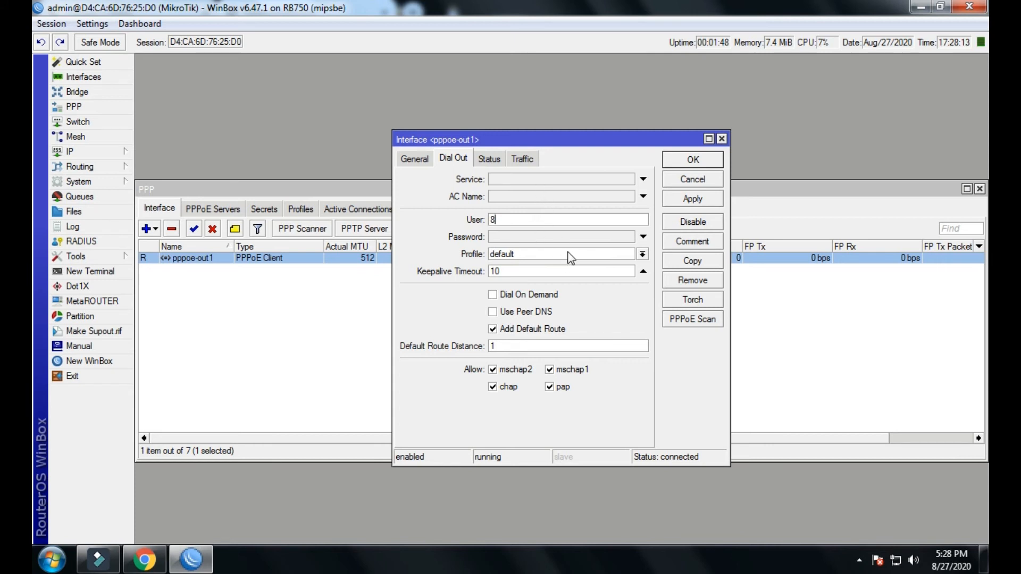
click(418, 163)
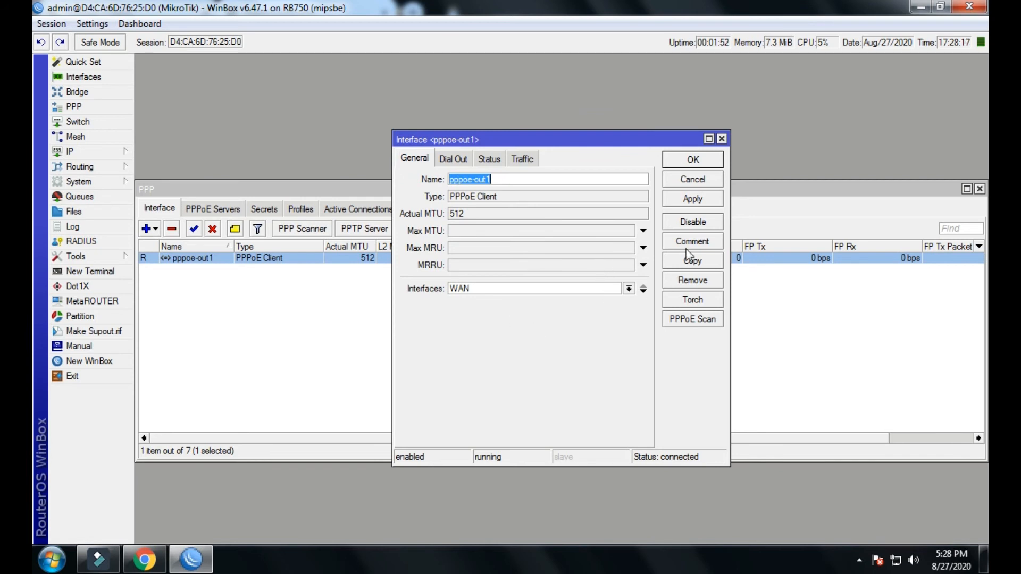
click(722, 140)
click(531, 292)
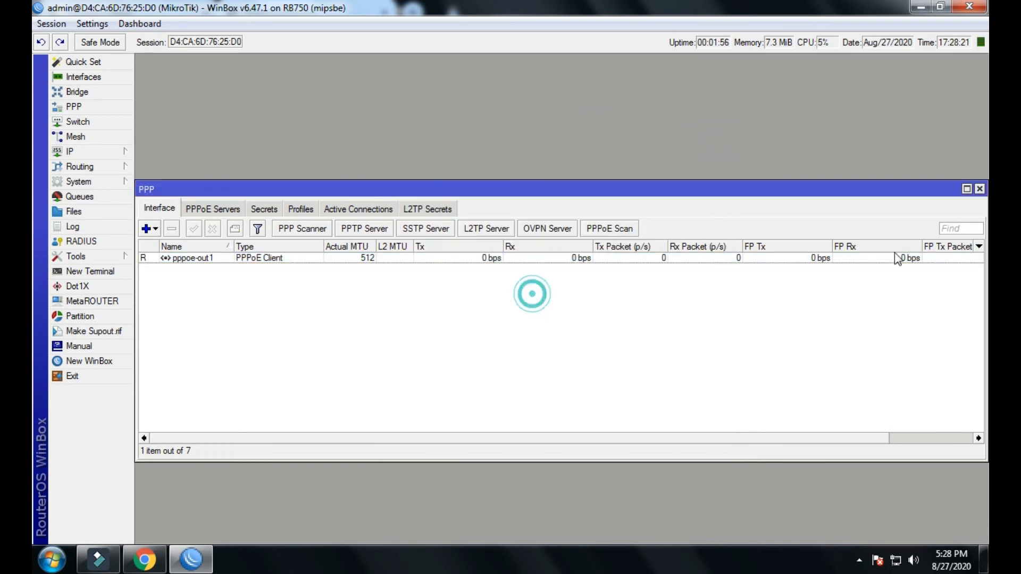
click(979, 189)
Step: Switch to Chrome to check the YouTube page, and return to WinBox
click(149, 545)
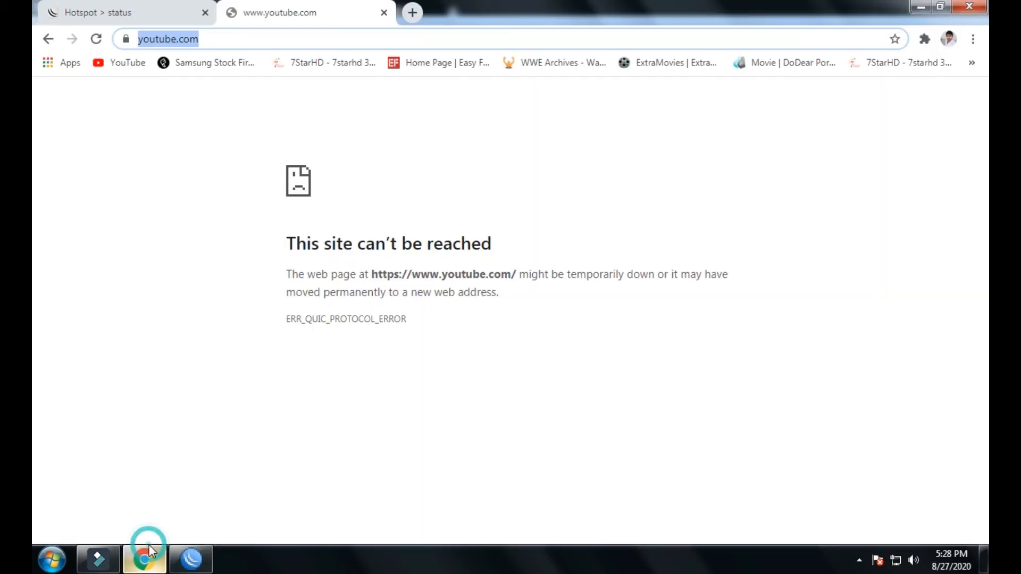
click(149, 547)
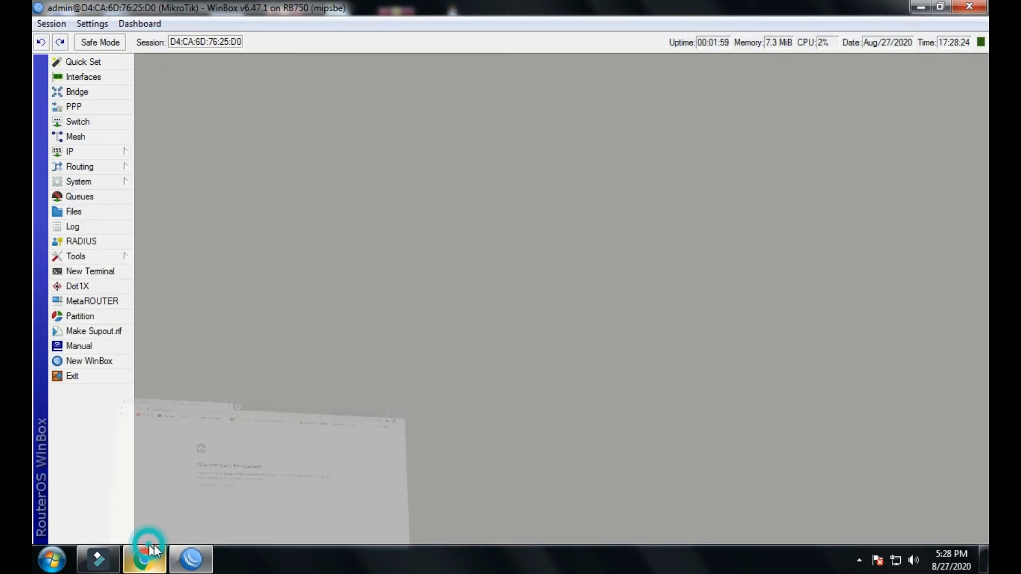
click(71, 153)
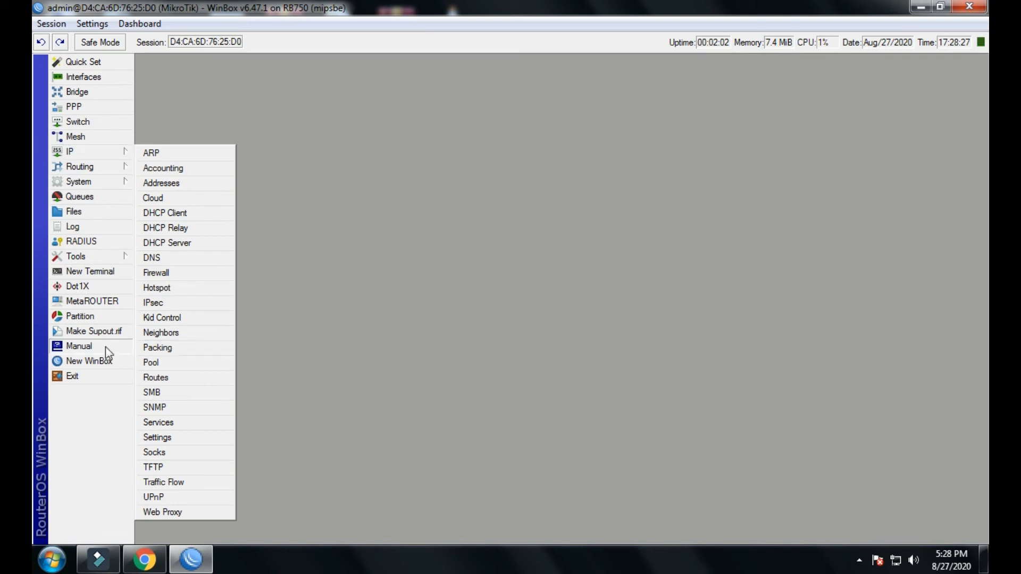
click(110, 225)
click(94, 272)
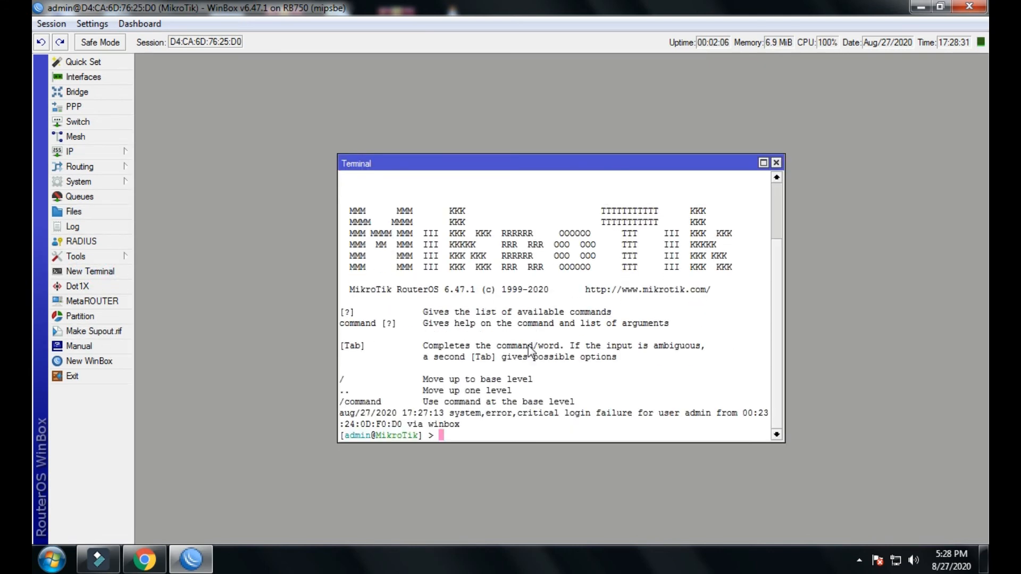
text(W)
text(www)
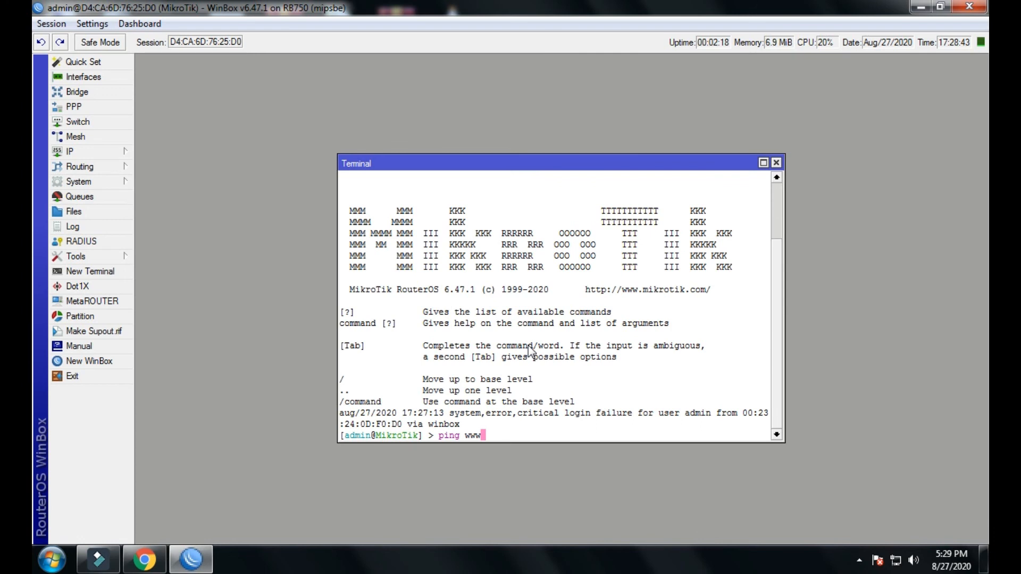
text(.google.com)
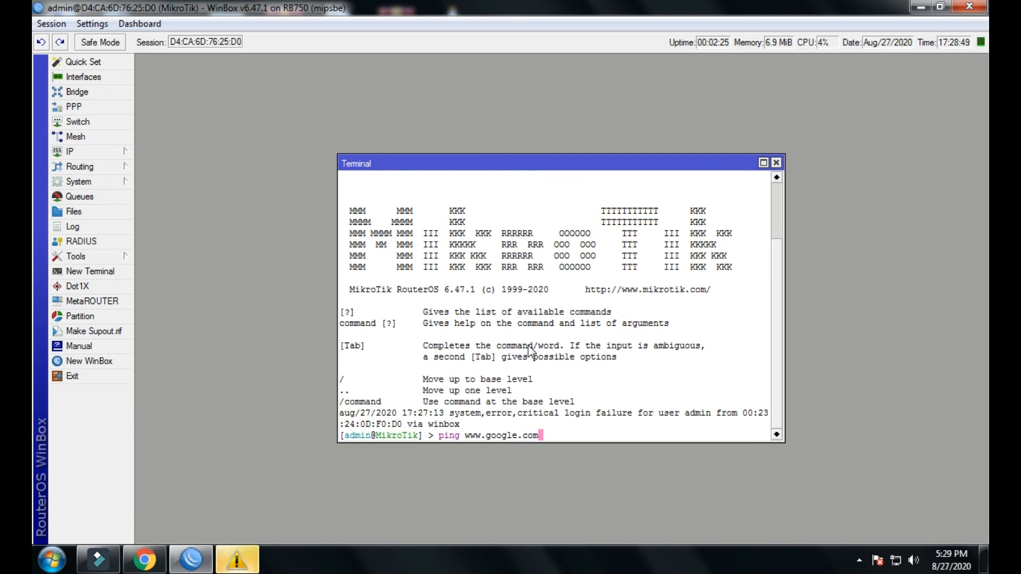
key(Return)
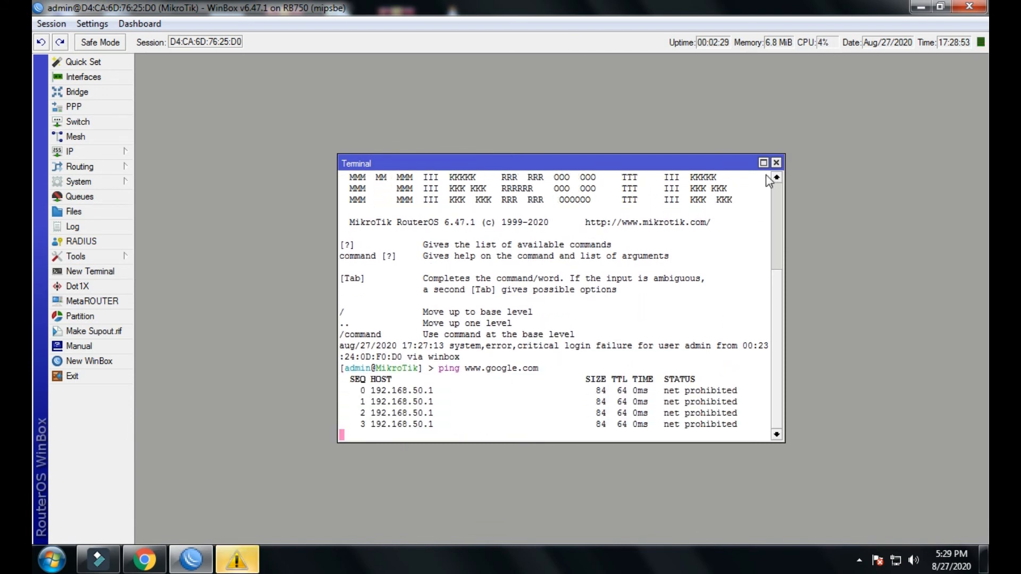
click(776, 162)
Step: Close the Windows Activation Client window, and select the pppoe-out1 client in the PPP interface list
right_click(246, 564)
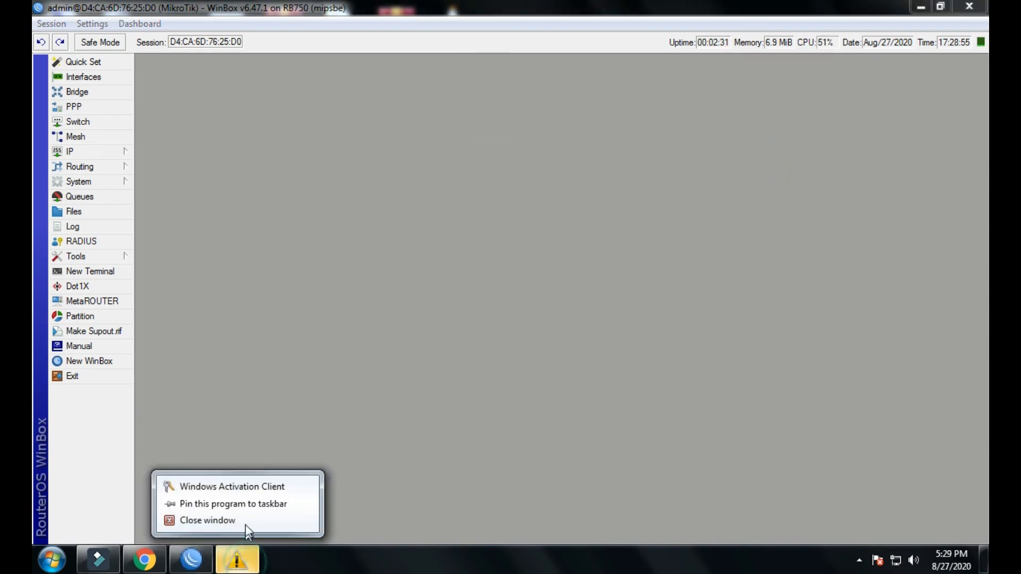
click(244, 519)
click(85, 108)
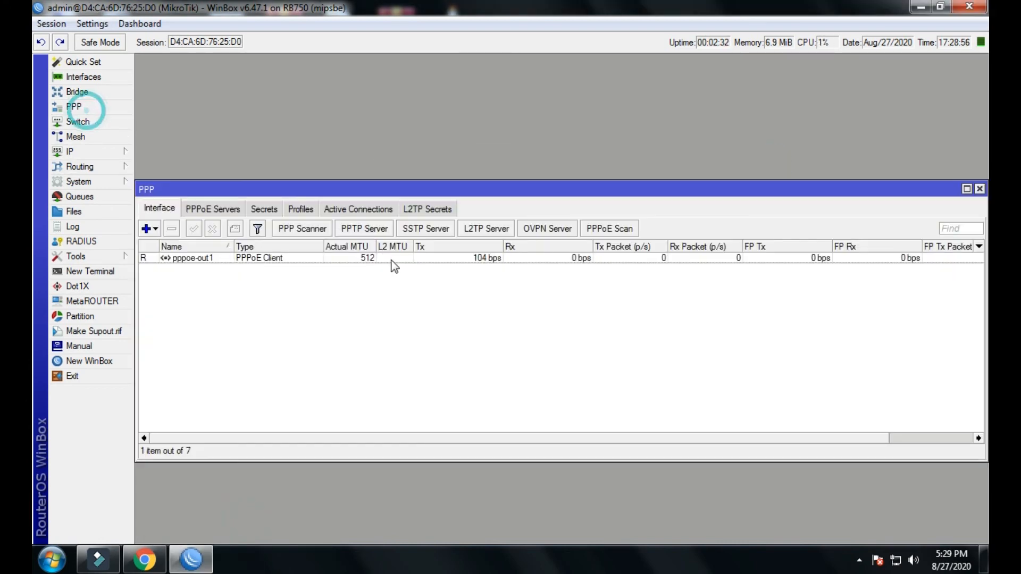
click(303, 258)
click(368, 319)
click(274, 258)
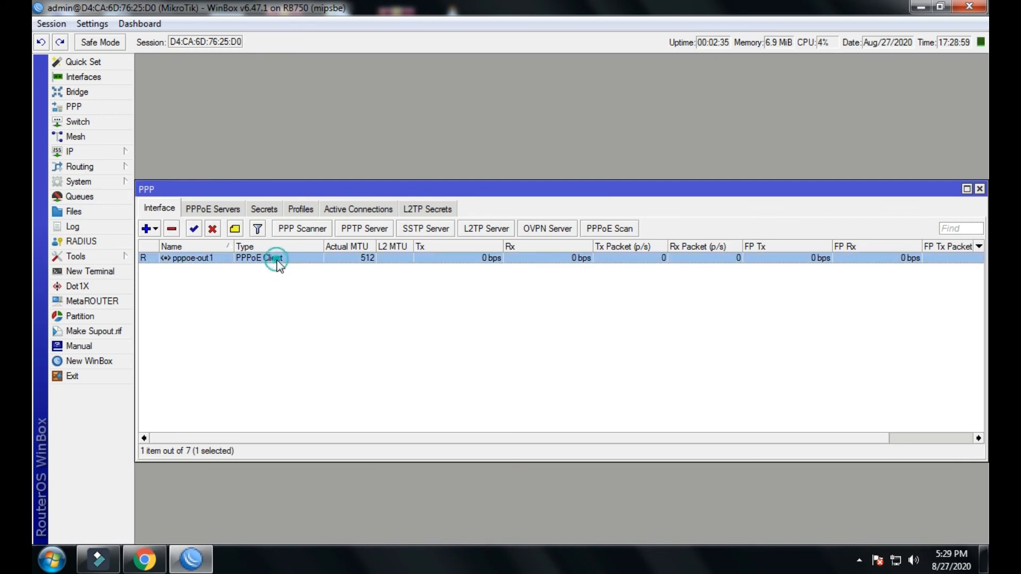
Step: In Quick Set, change the Internet address acquisition to PPPoE, enable NAT for the local network, and apply the settings
click(90, 62)
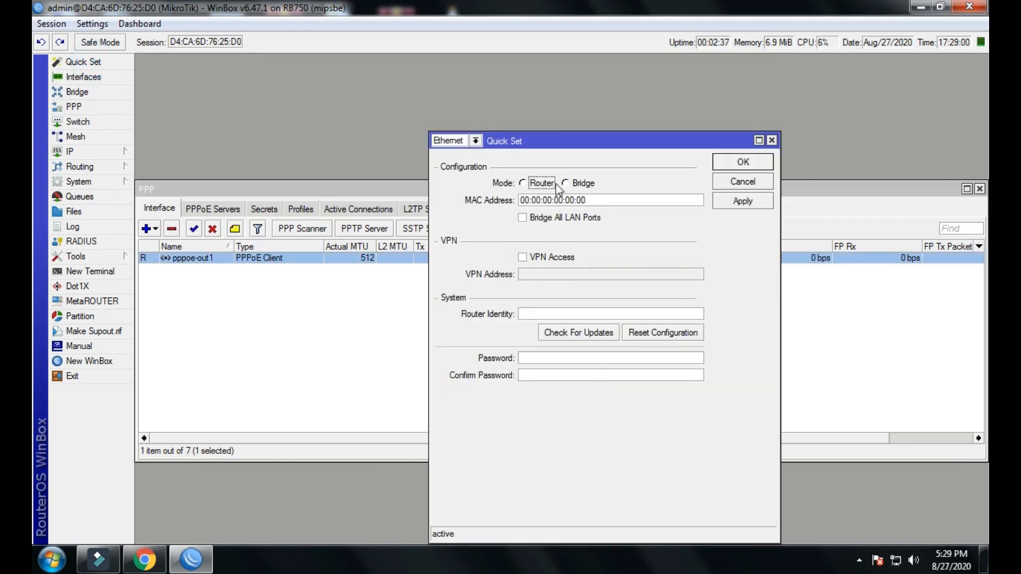
drag(499, 139, 429, 128)
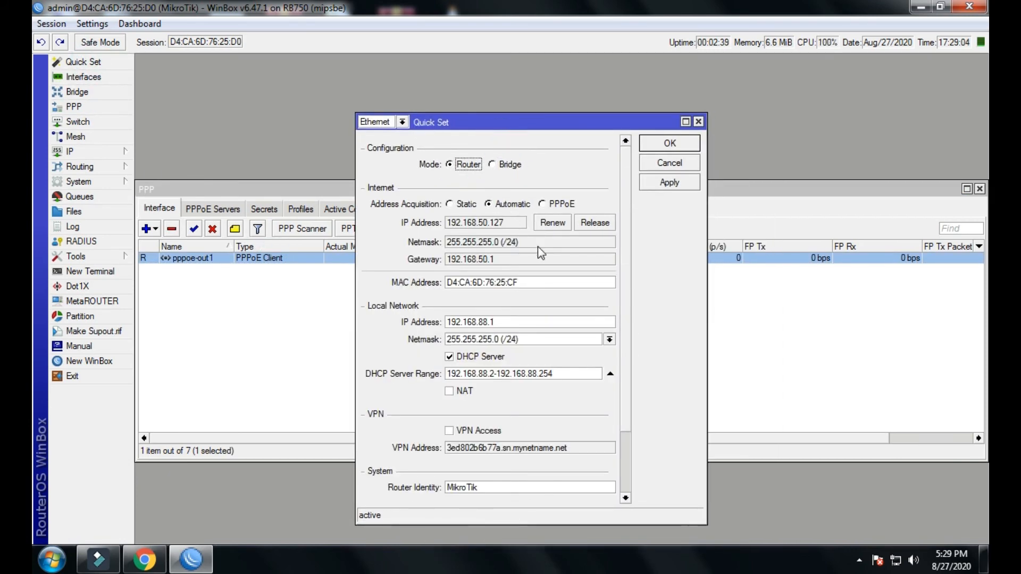
click(542, 204)
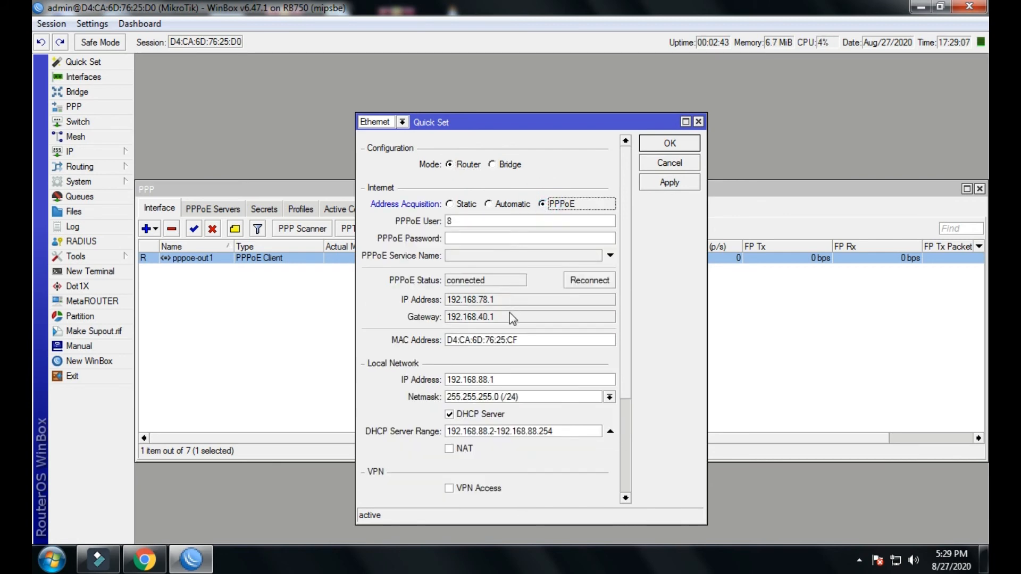
click(450, 448)
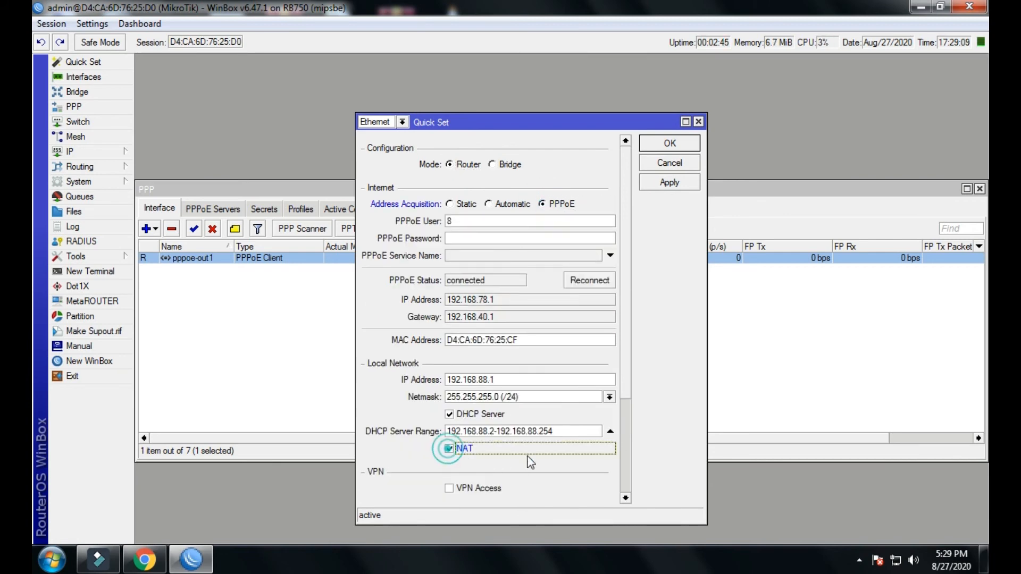
click(678, 184)
click(672, 142)
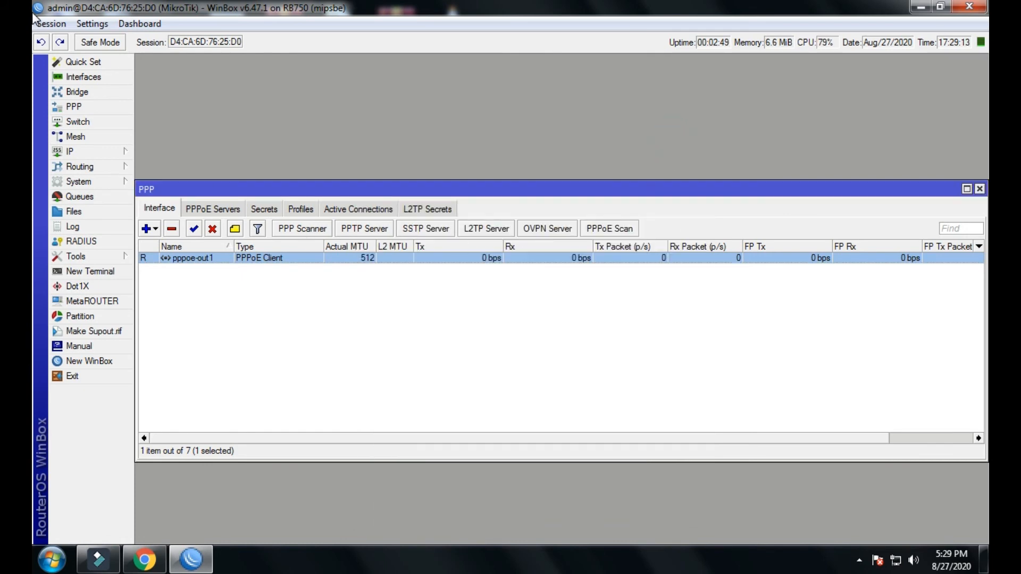
Step: Reopen Quick Set to check the saved PPPoE and NAT settings, and close it and the PPP window
click(81, 62)
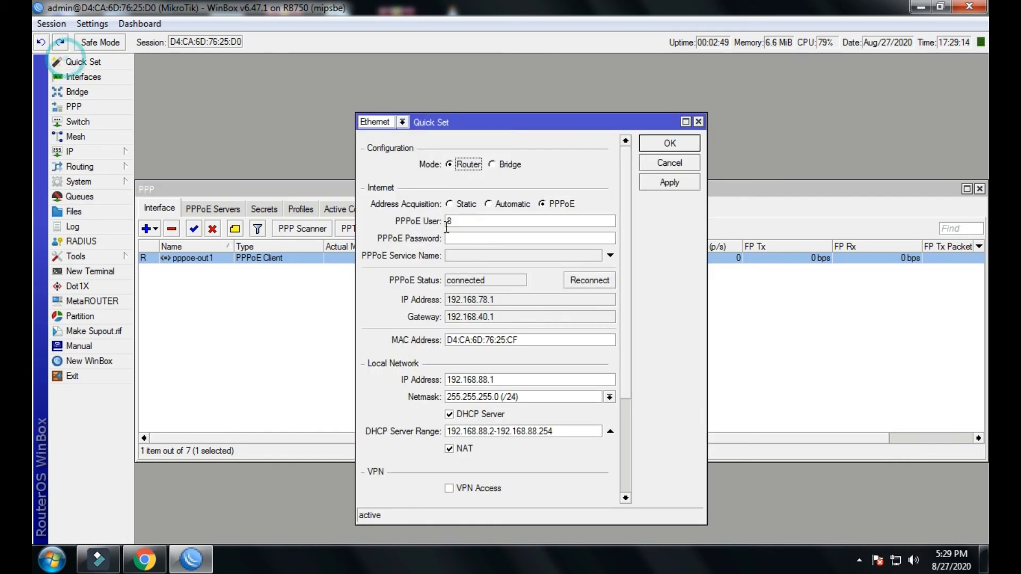
click(700, 122)
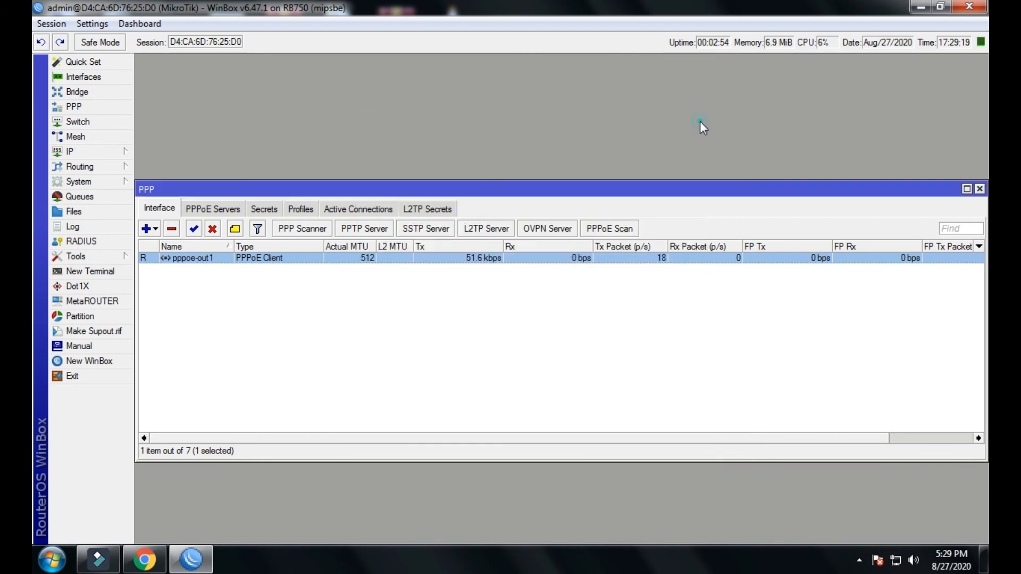
click(456, 291)
click(406, 258)
click(419, 314)
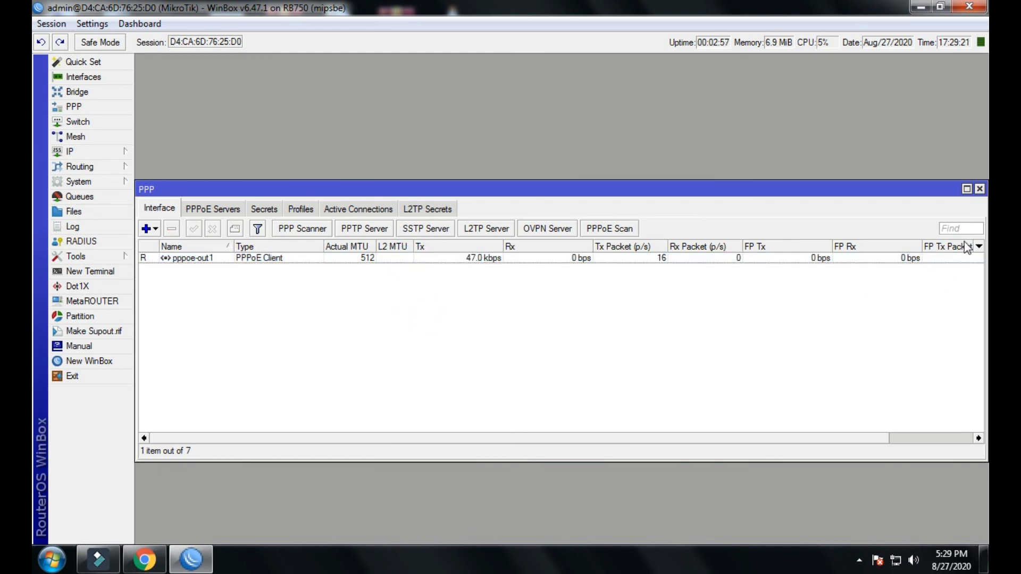
click(980, 189)
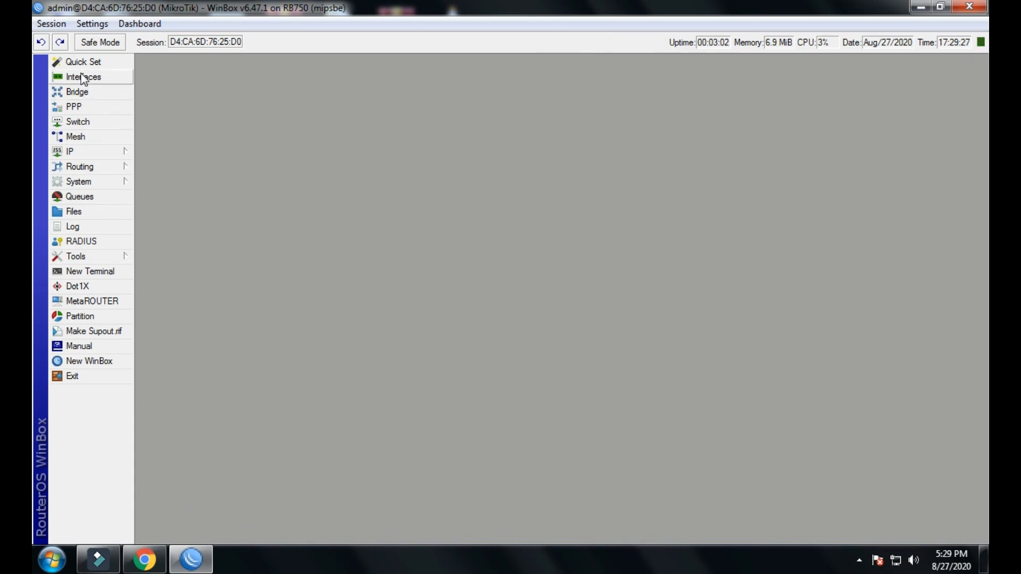
Step: Open the router's IP DNS settings, check them, and apply them
click(80, 151)
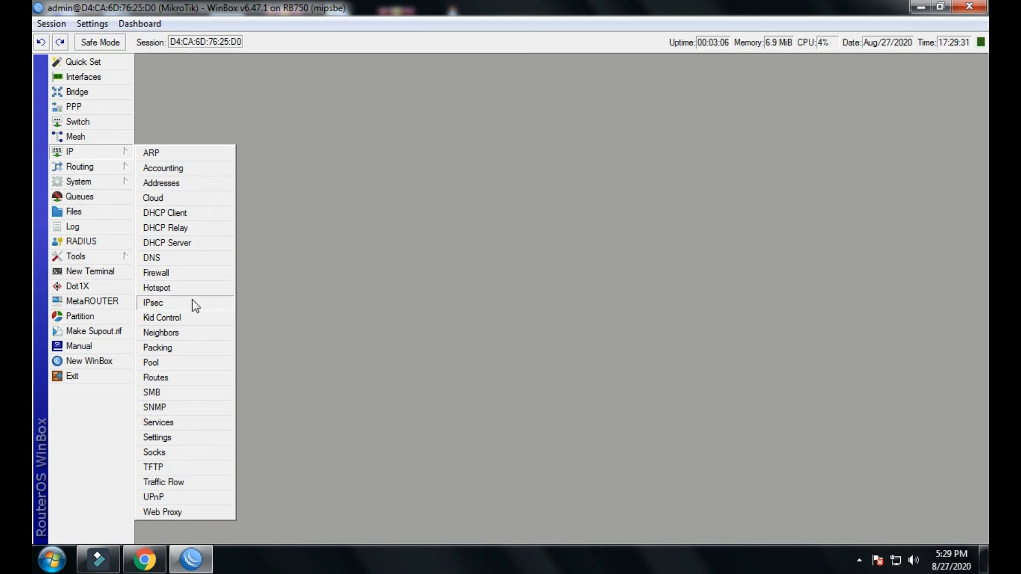
click(193, 260)
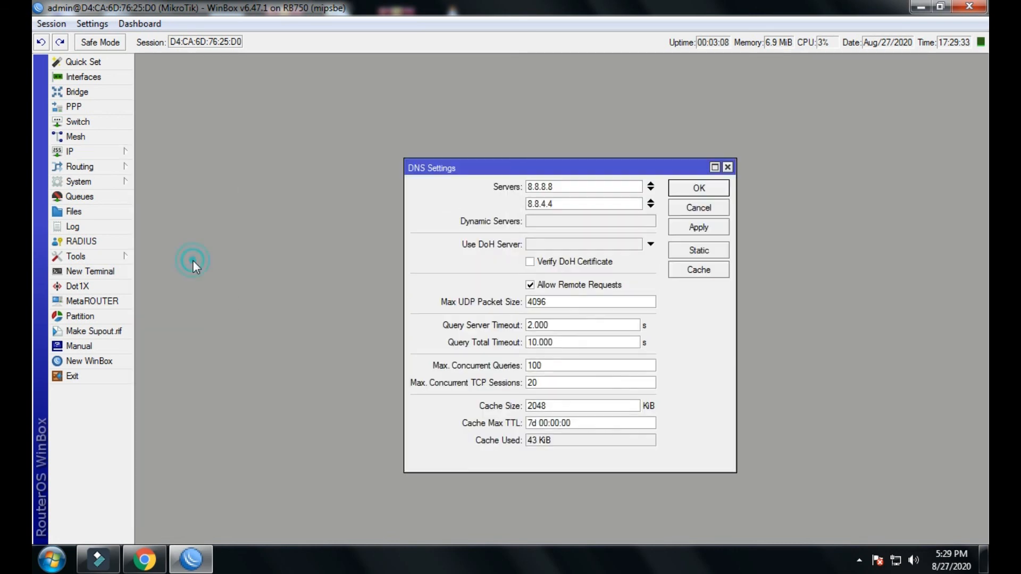
click(698, 226)
click(697, 193)
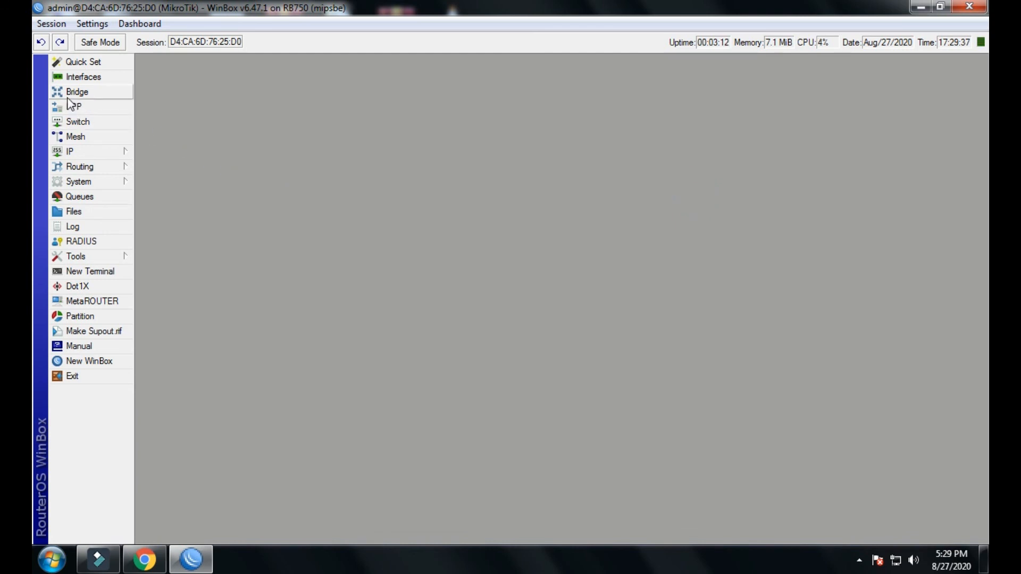
Step: Look up the details of PPP secret 8, and close its dialog
click(70, 152)
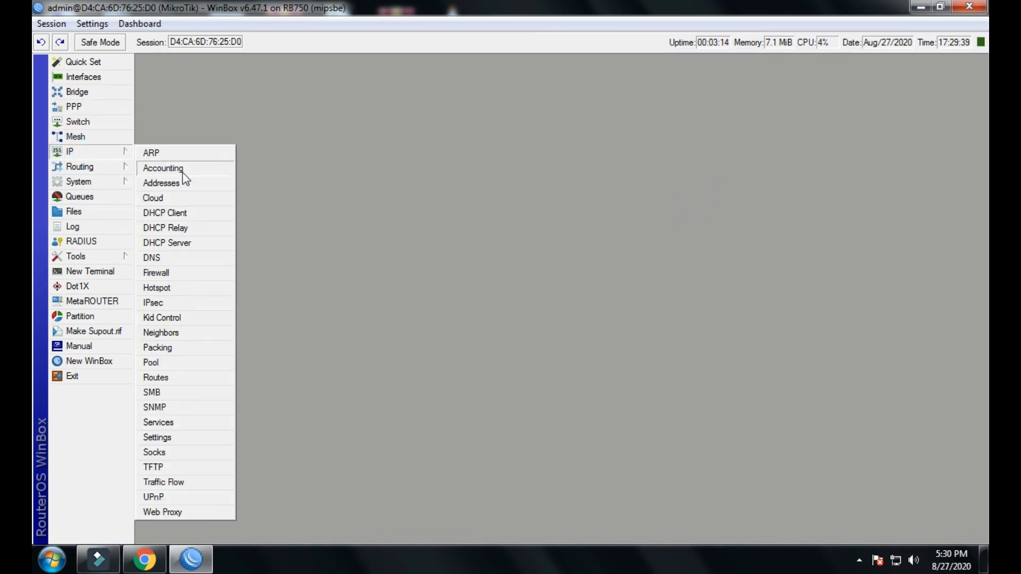
click(75, 107)
click(264, 210)
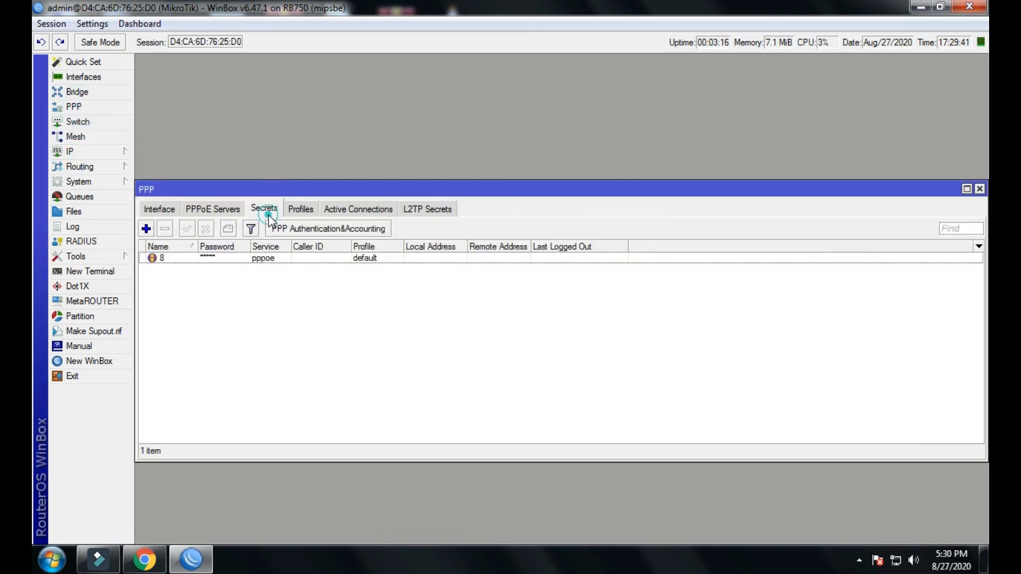
click(205, 257)
click(187, 270)
double_click(183, 258)
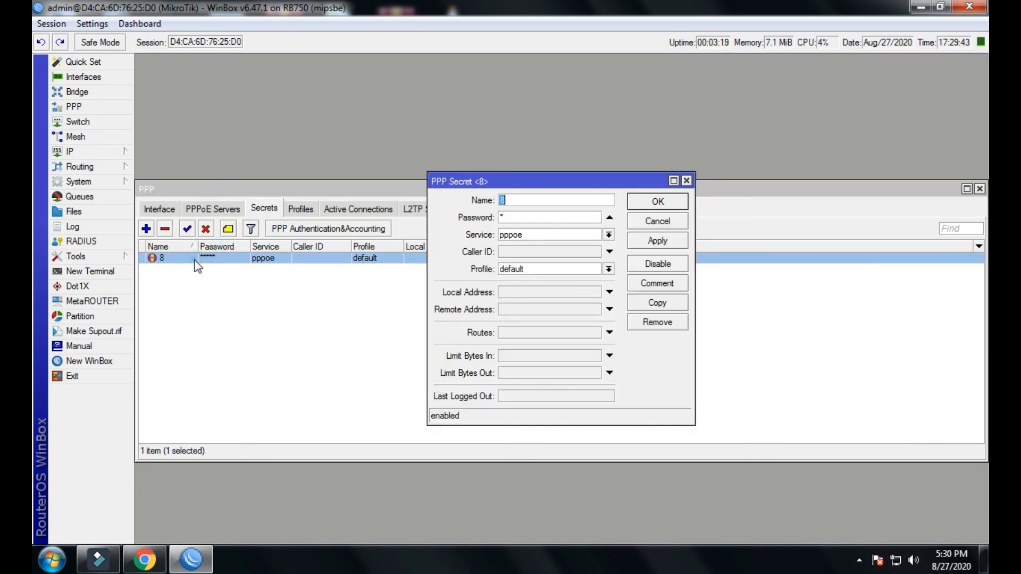
click(686, 180)
click(458, 307)
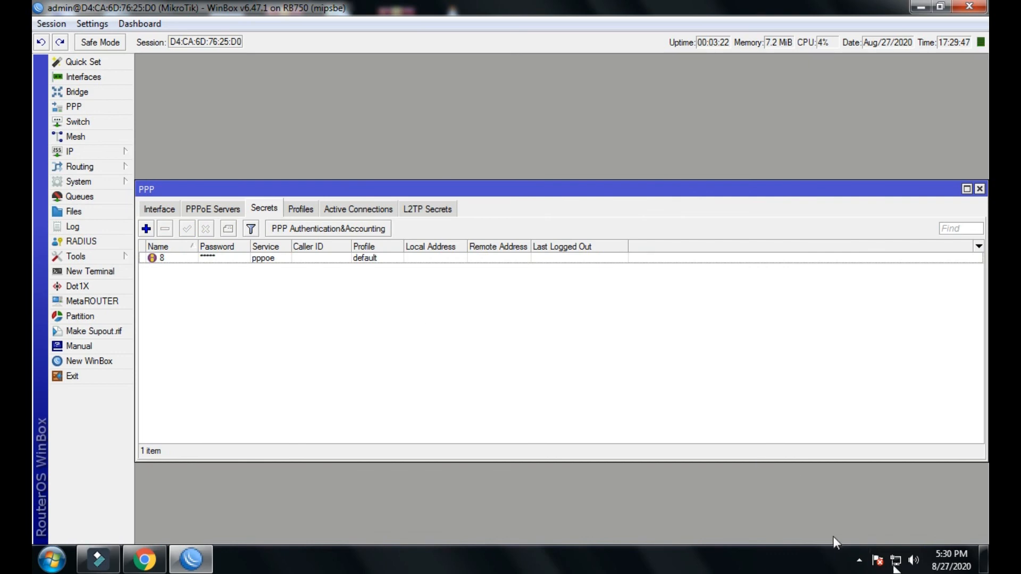
Step: From the Network and Sharing Center, start setting up a new broadband (PPPoE) Internet connection despite the existing one
right_click(896, 560)
click(896, 554)
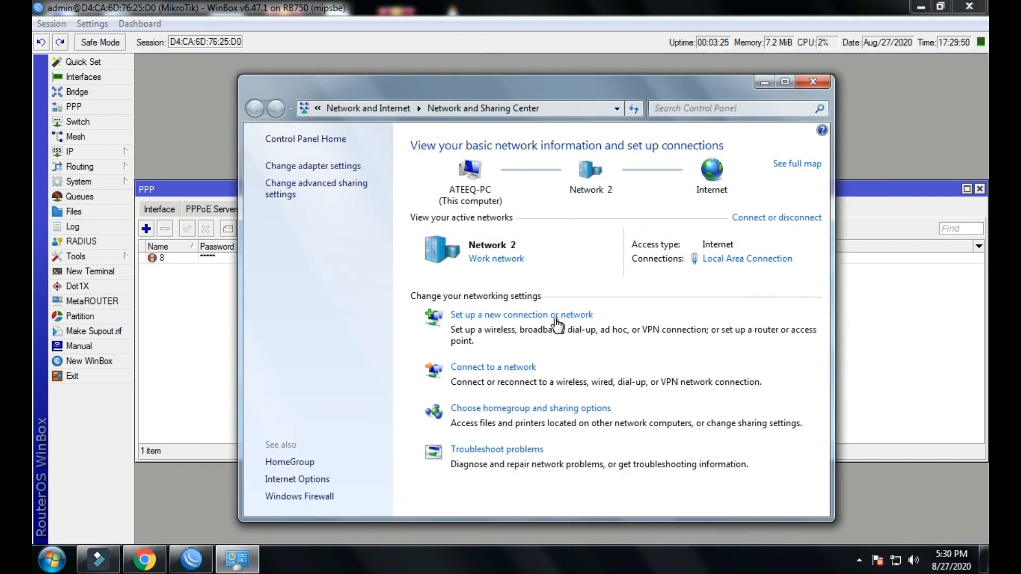
click(527, 314)
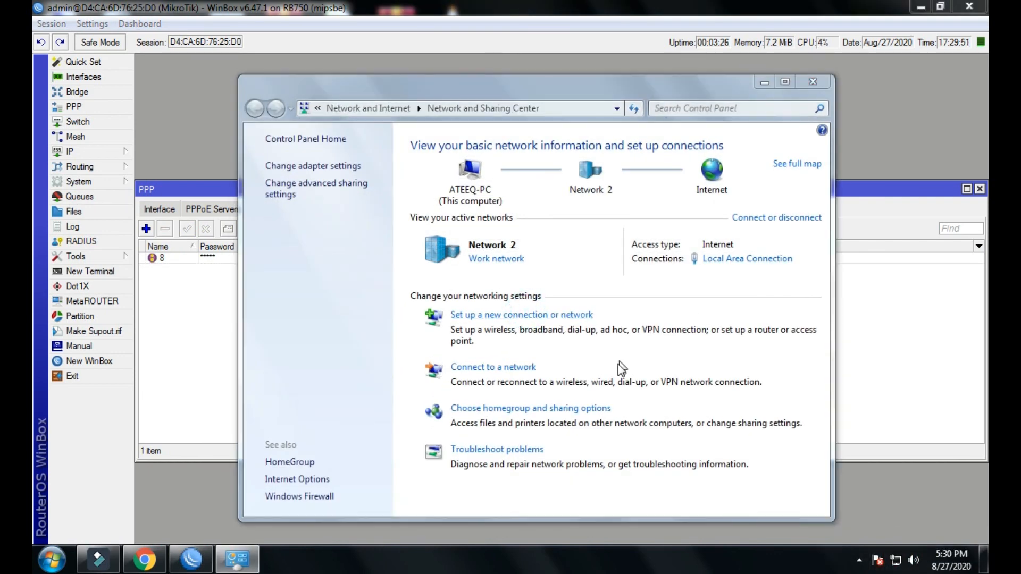
click(651, 424)
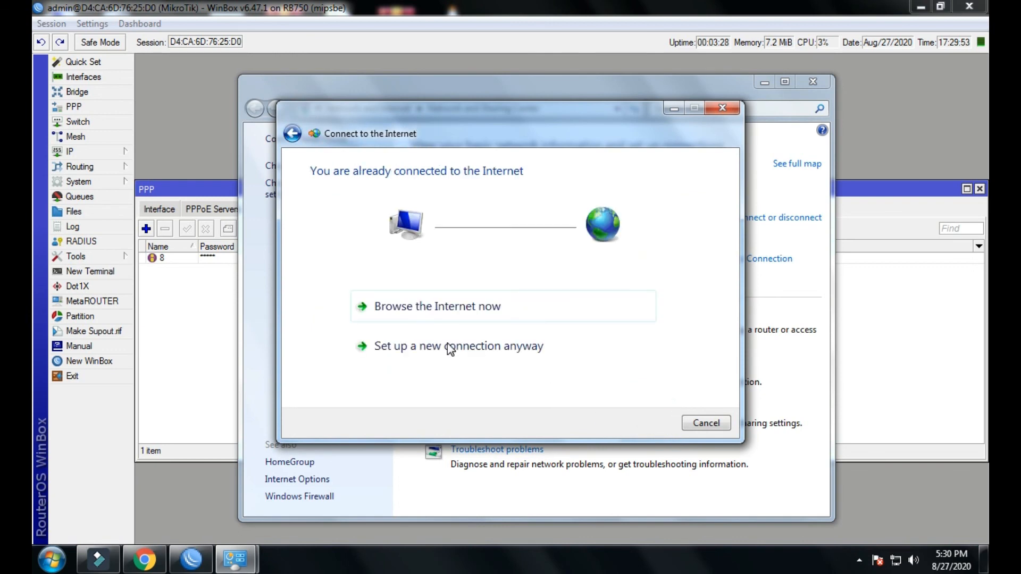
click(447, 347)
click(459, 230)
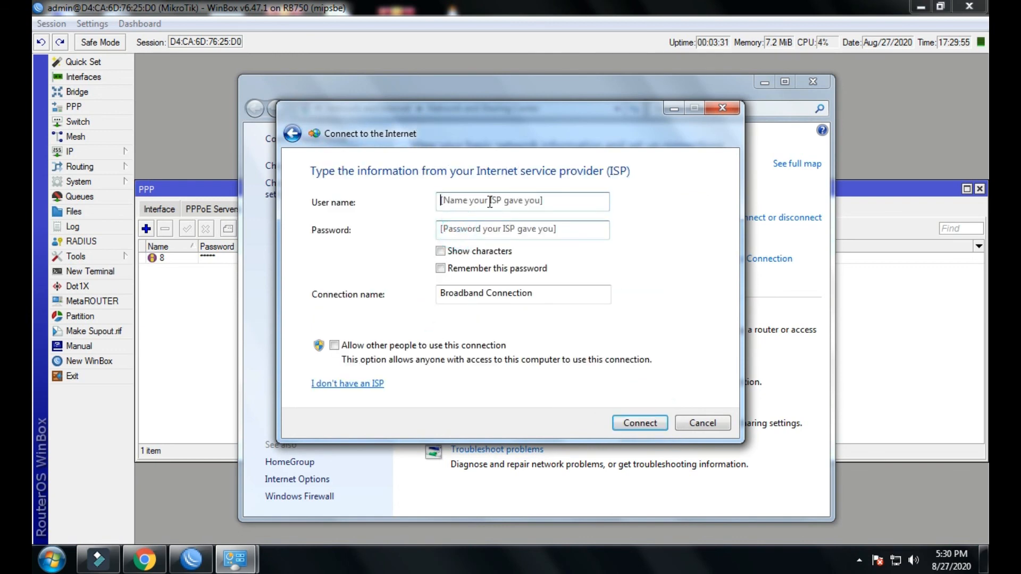
Step: Enter user name 8 and the password, allow other people to use Broadband Connection, connect, and close the Network and Sharing Center
click(487, 202)
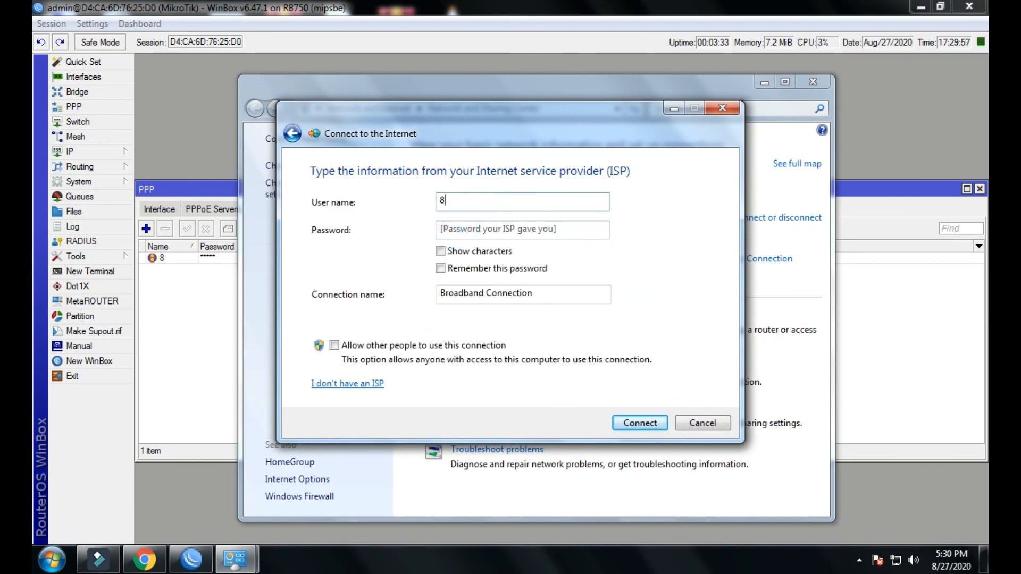
click(488, 234)
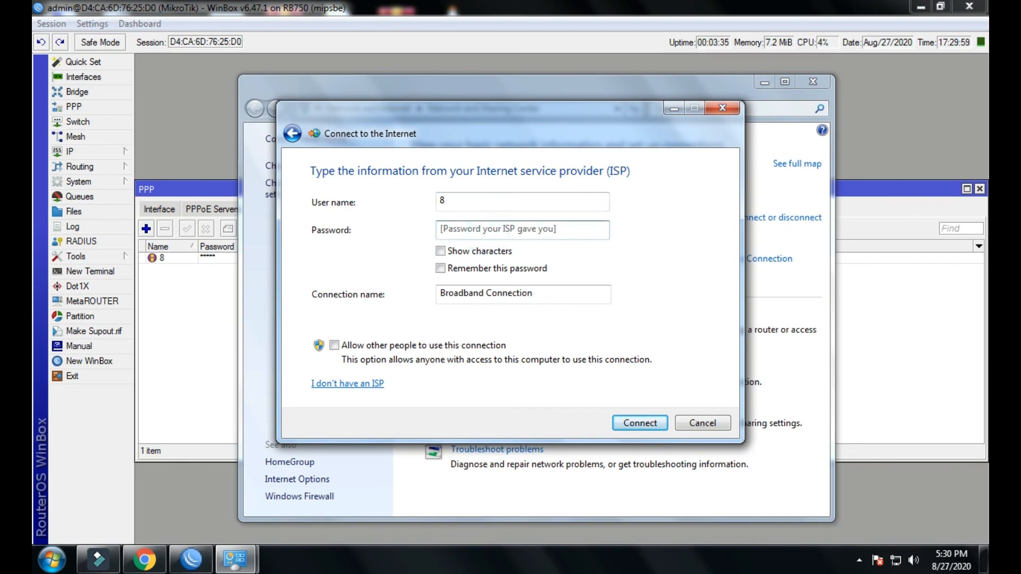
text(8)
click(334, 345)
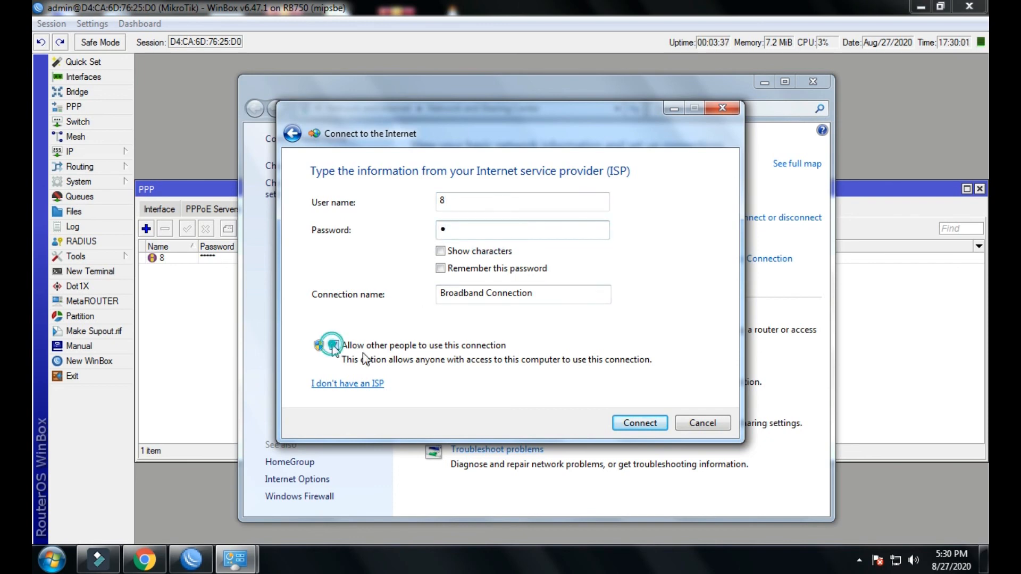
click(634, 423)
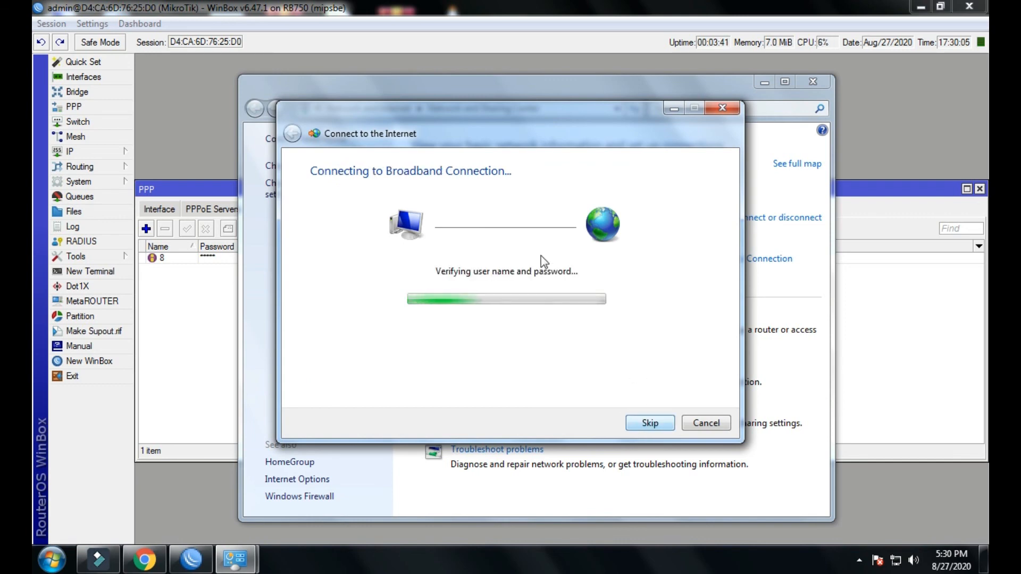
drag(564, 123, 669, 198)
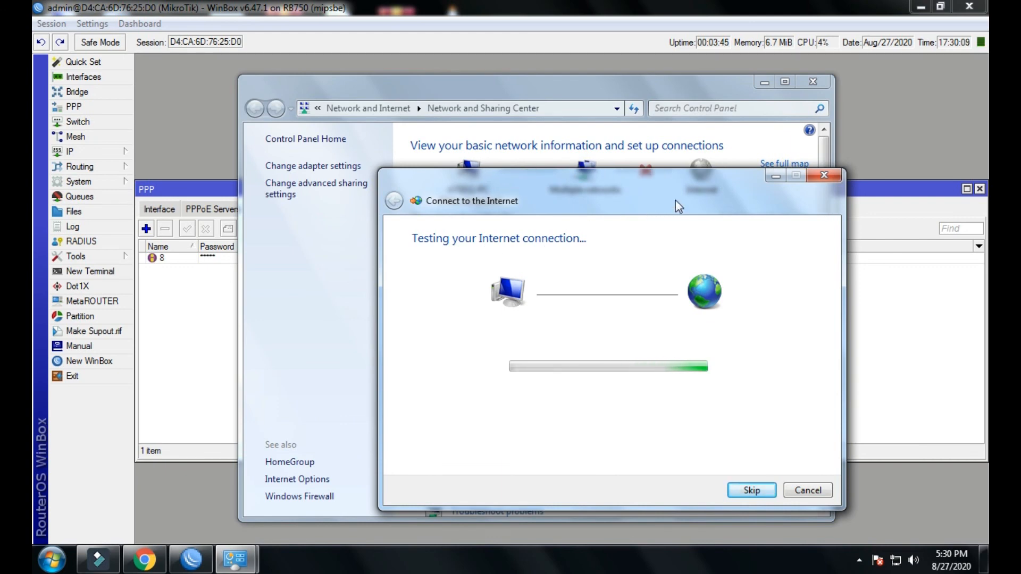
click(802, 84)
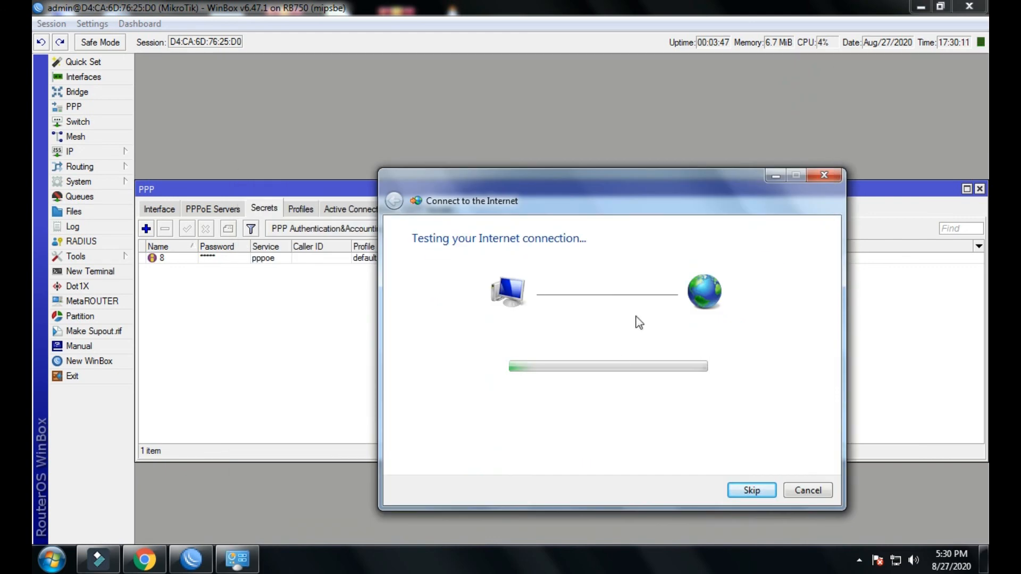
Step: Check the PPP active connection details for user 8 and the Windows connection test's progress, and close the PPP window
drag(569, 189, 649, 187)
click(358, 208)
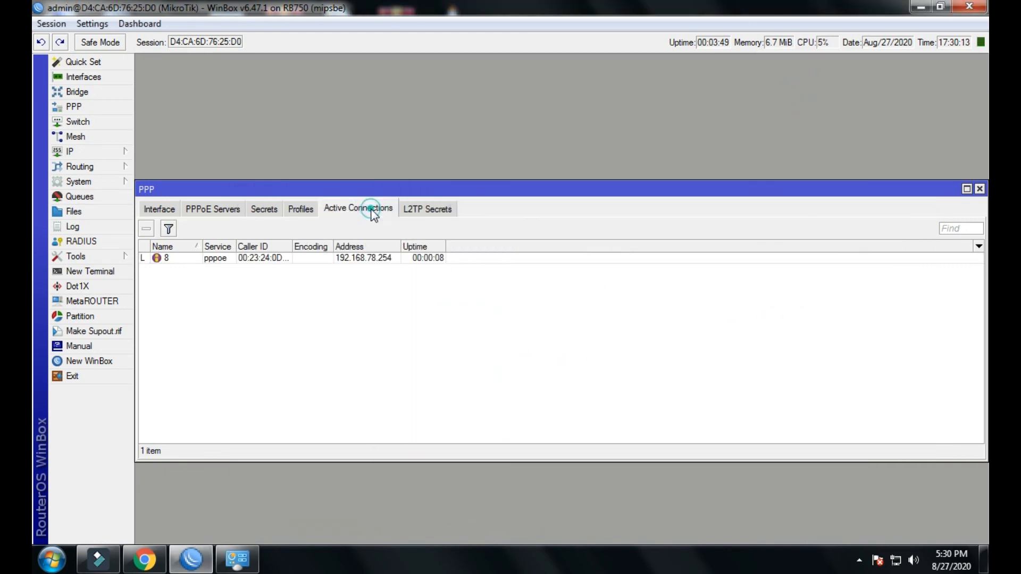
click(262, 258)
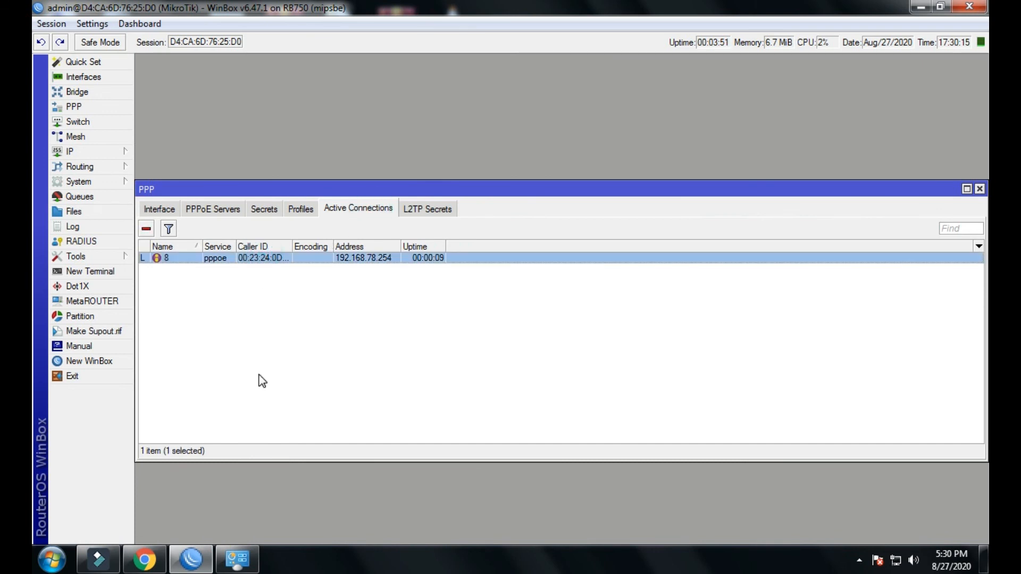
double_click(287, 260)
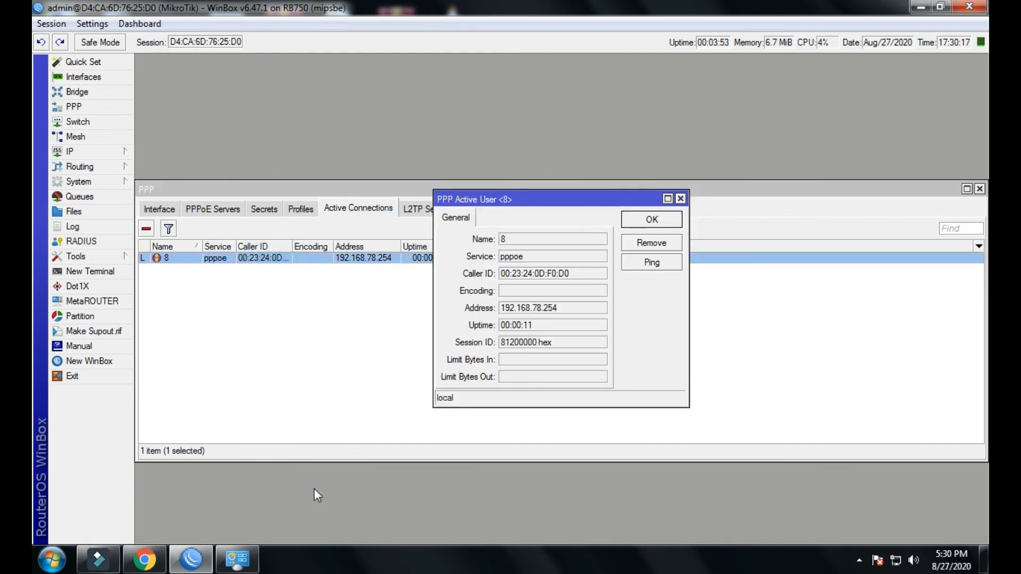
click(237, 562)
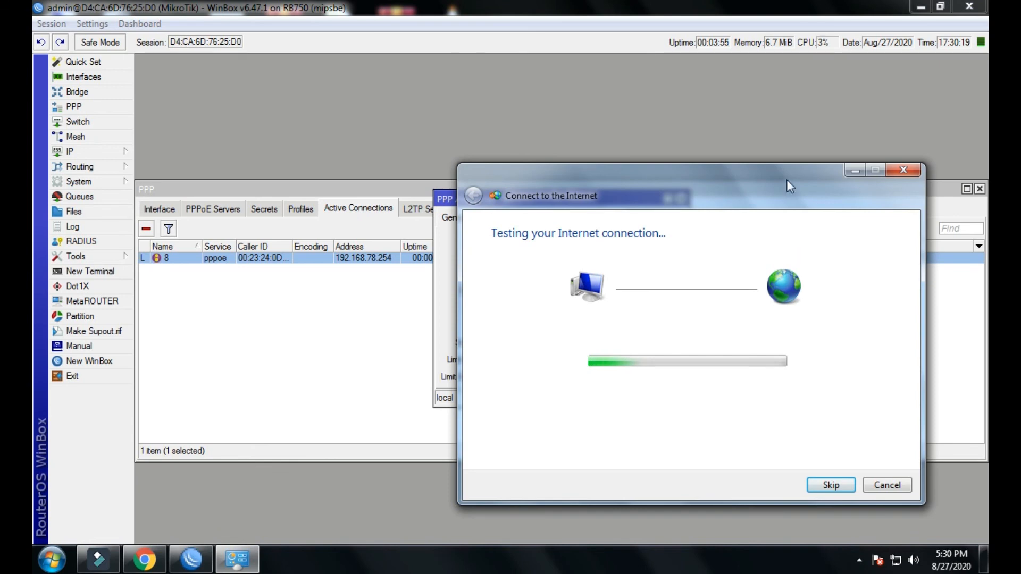
drag(786, 179, 606, 177)
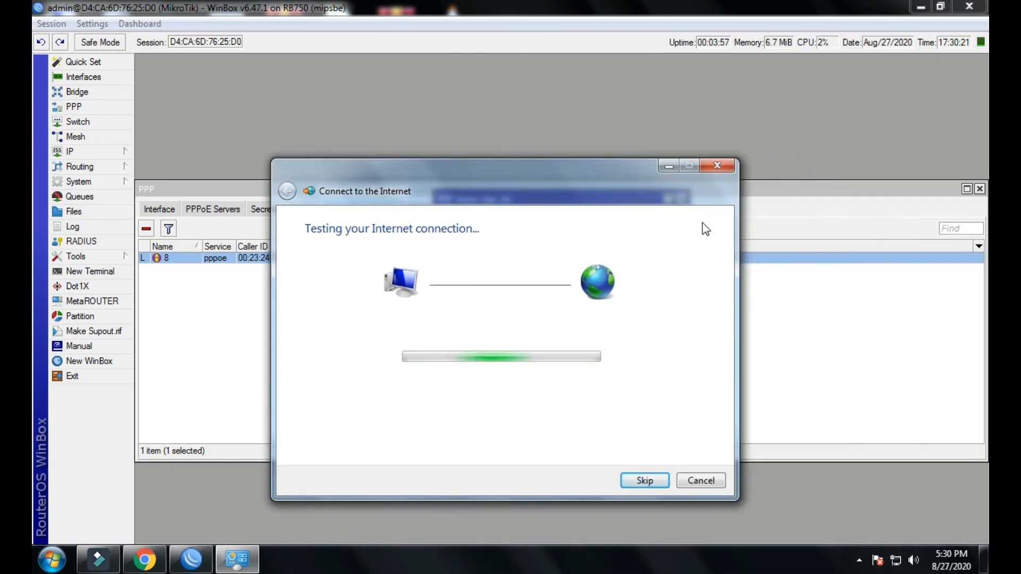
click(668, 162)
click(681, 199)
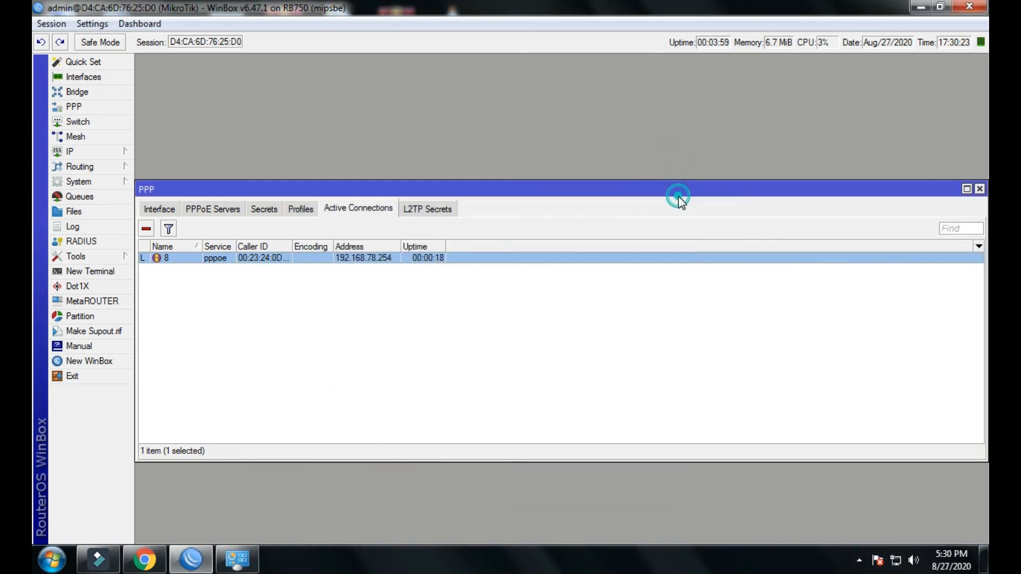
click(979, 189)
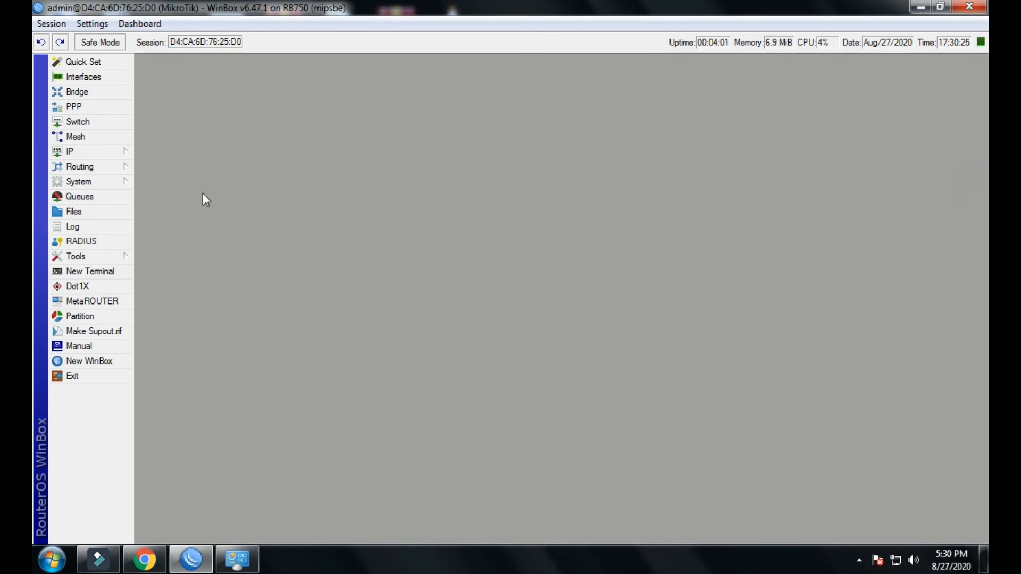
Step: Check the active users of the router's IP hotspot, and close the Hotspot window
click(89, 152)
click(176, 287)
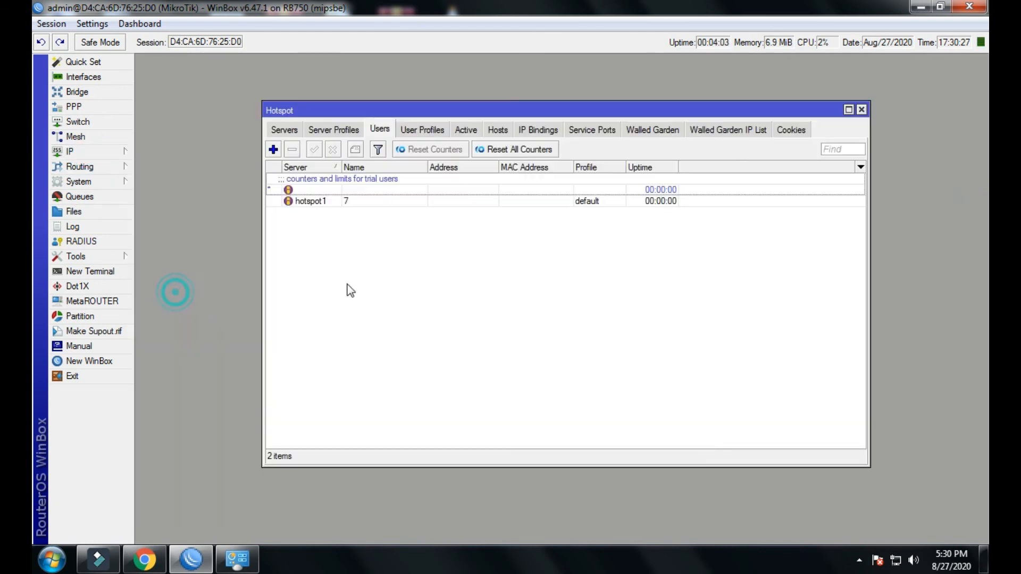
click(465, 130)
click(365, 177)
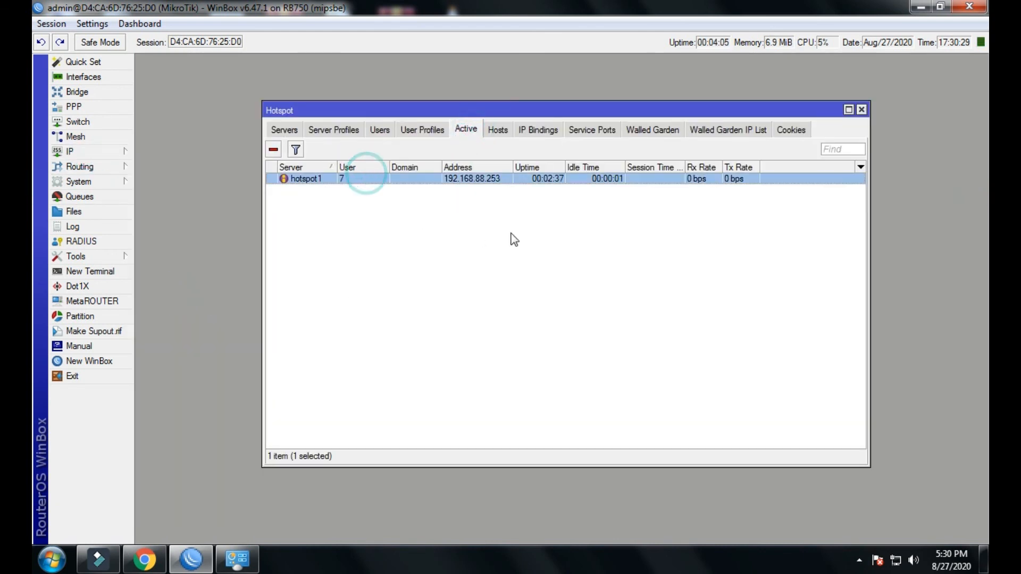
click(861, 110)
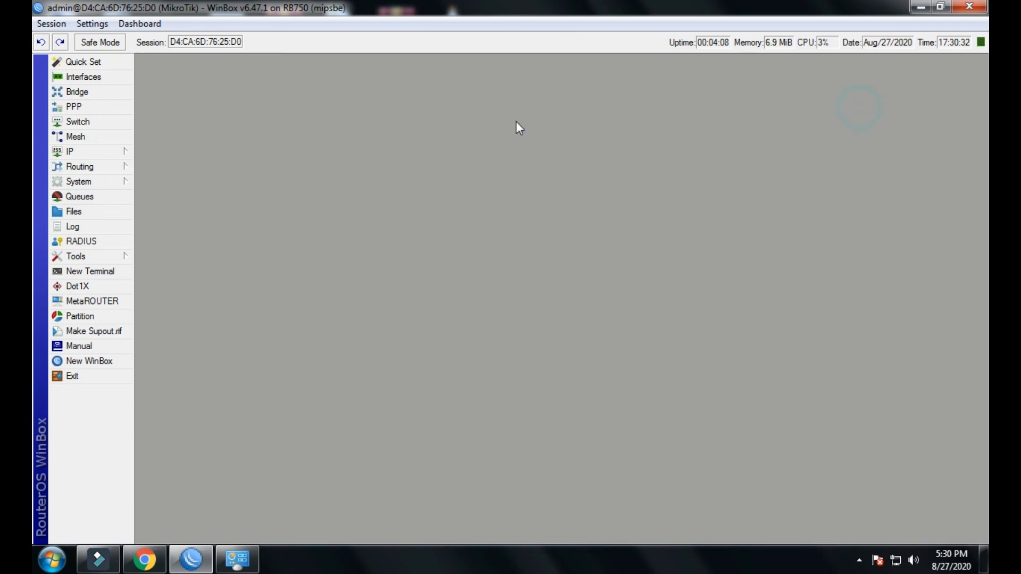
Step: Review the general and dial-out settings of the pppoe-out1 client interface, and close the PPP window
click(92, 110)
click(159, 209)
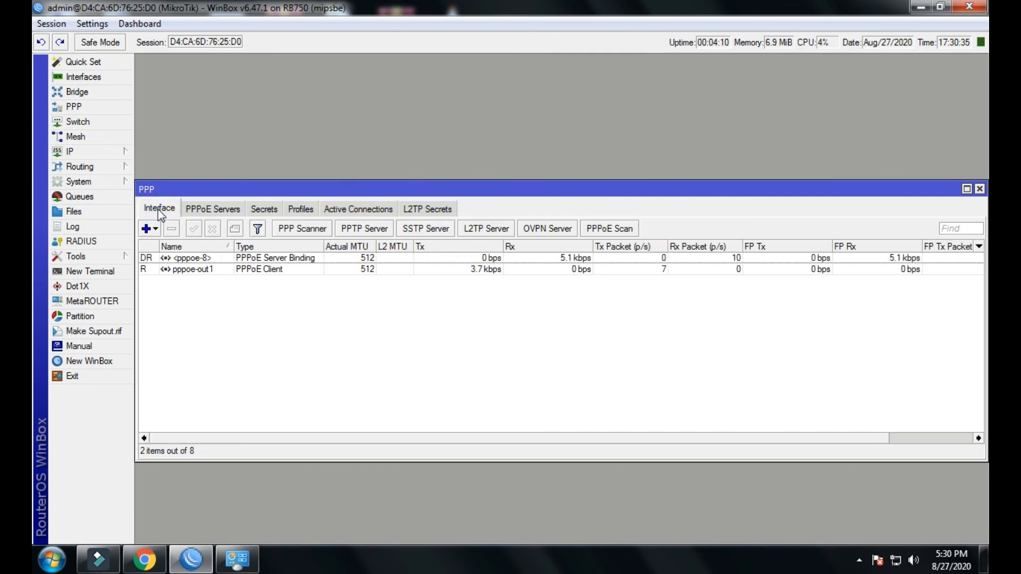
double_click(166, 270)
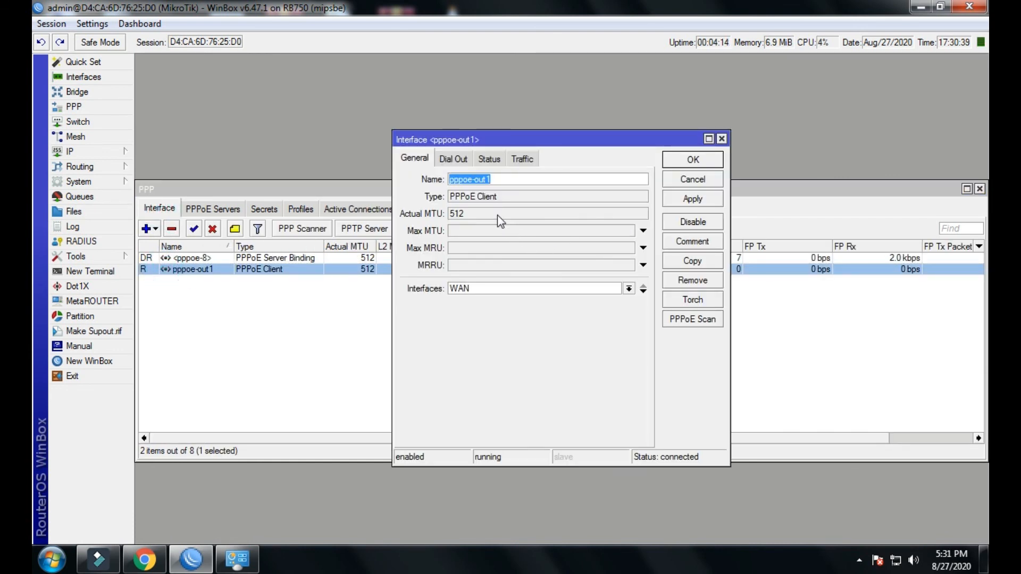
click(461, 160)
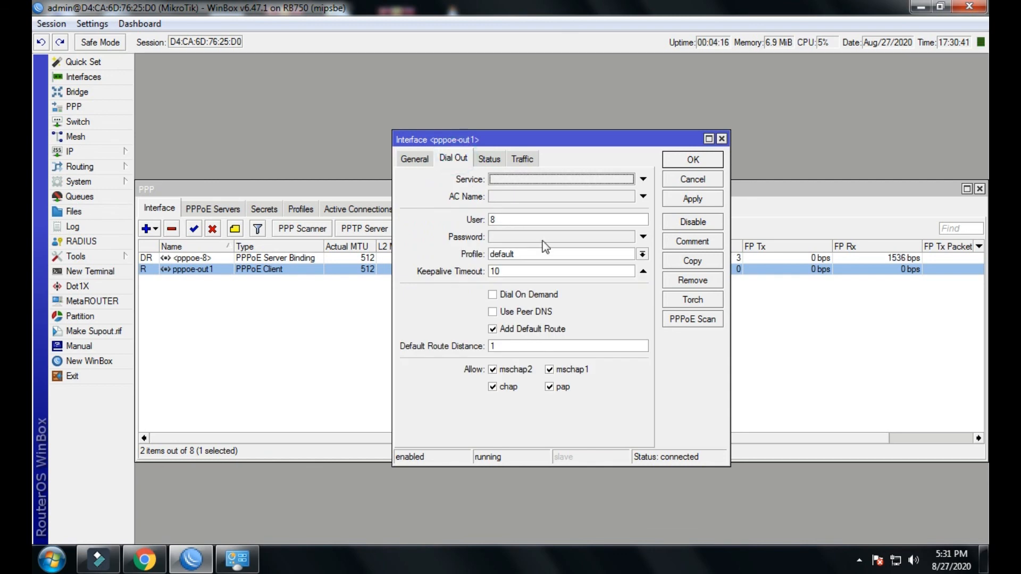
click(722, 140)
click(613, 340)
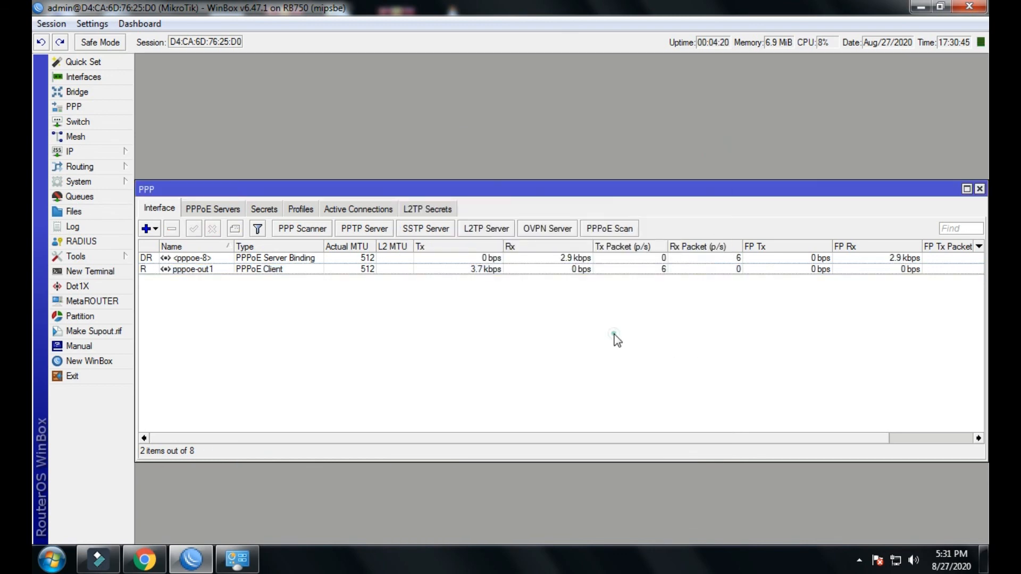
click(979, 190)
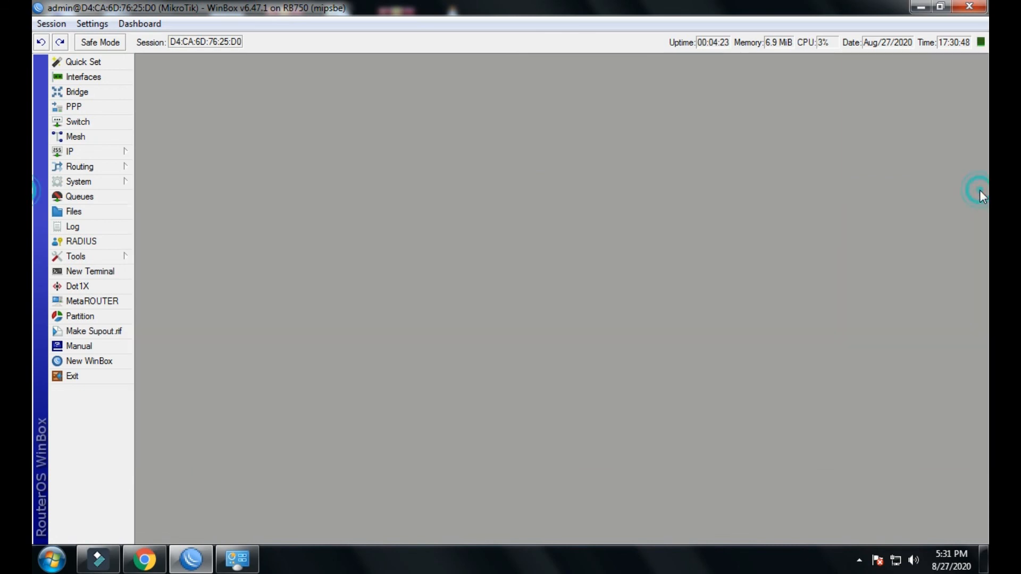
Step: Close the router management session and refresh the Windows desktop
click(69, 152)
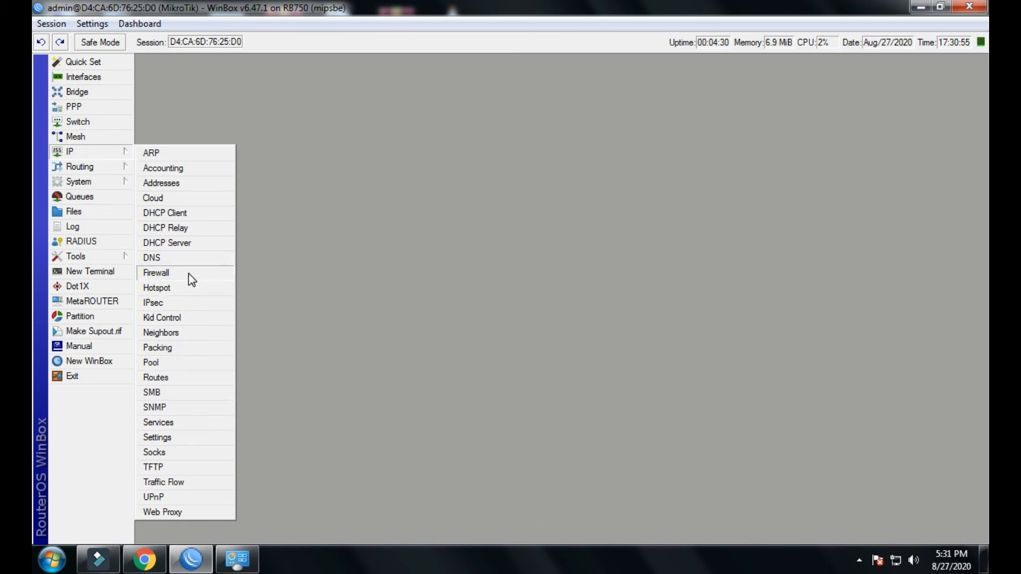
click(986, 5)
right_click(645, 233)
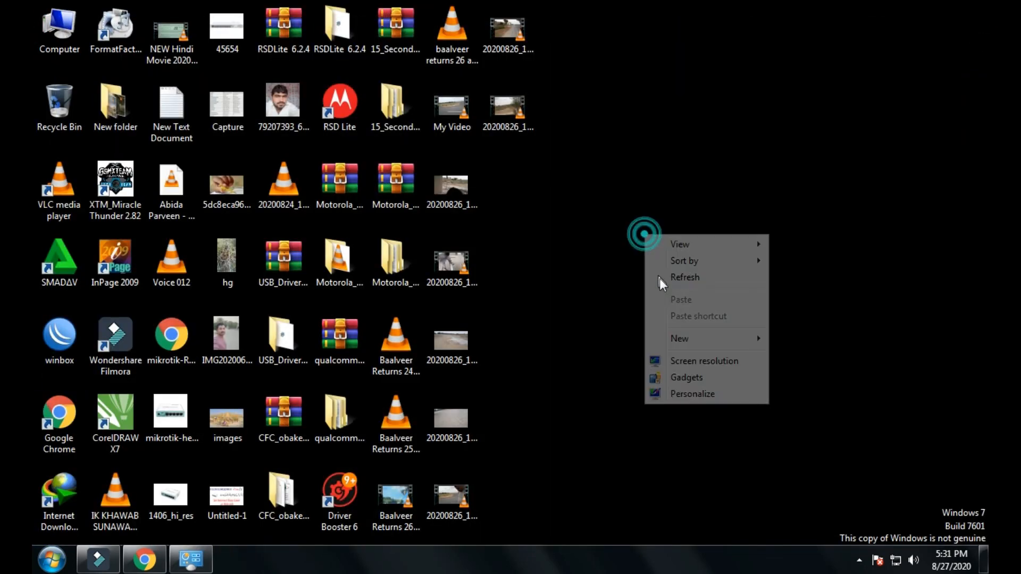
click(659, 282)
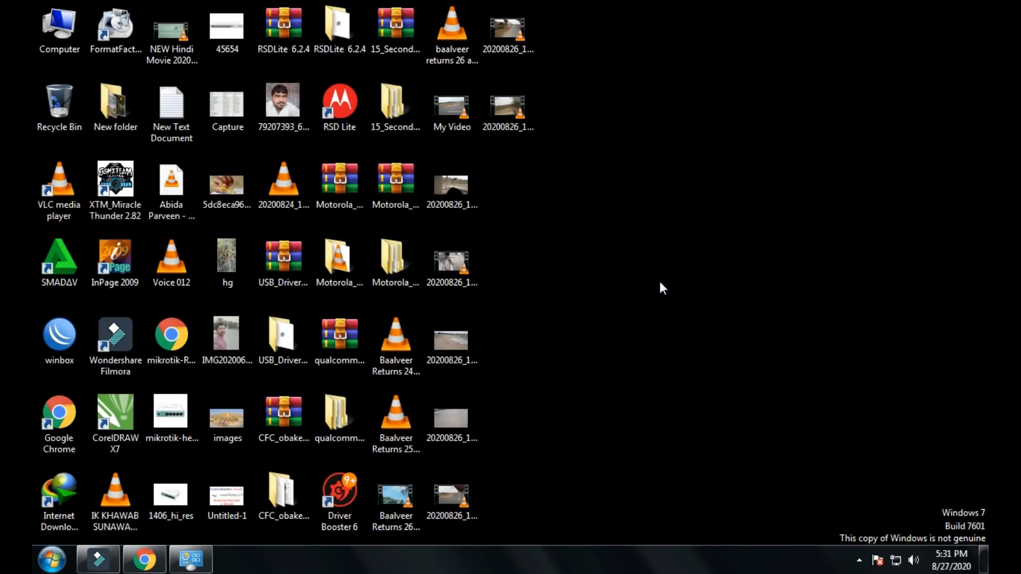